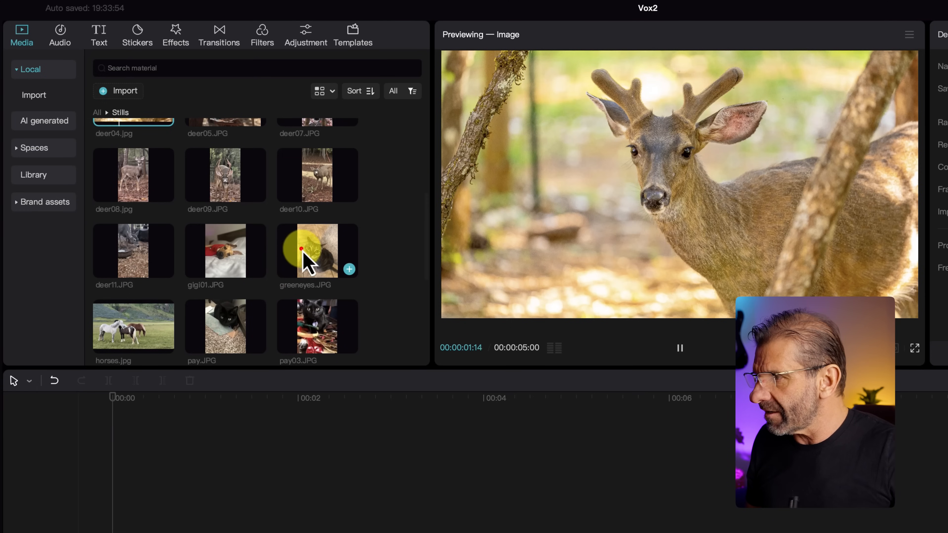
# Step: Preview the animal stills and browse the contents of the Audio, Video and Stills media folders
pyautogui.click(224, 317)
pyautogui.click(151, 322)
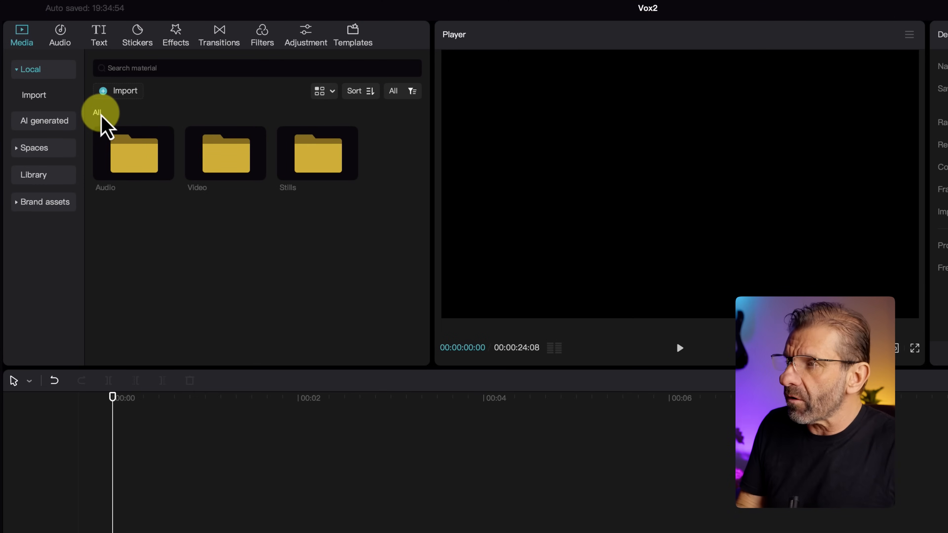
pyautogui.doubleClick(124, 145)
pyautogui.click(97, 112)
pyautogui.doubleClick(209, 149)
pyautogui.click(97, 112)
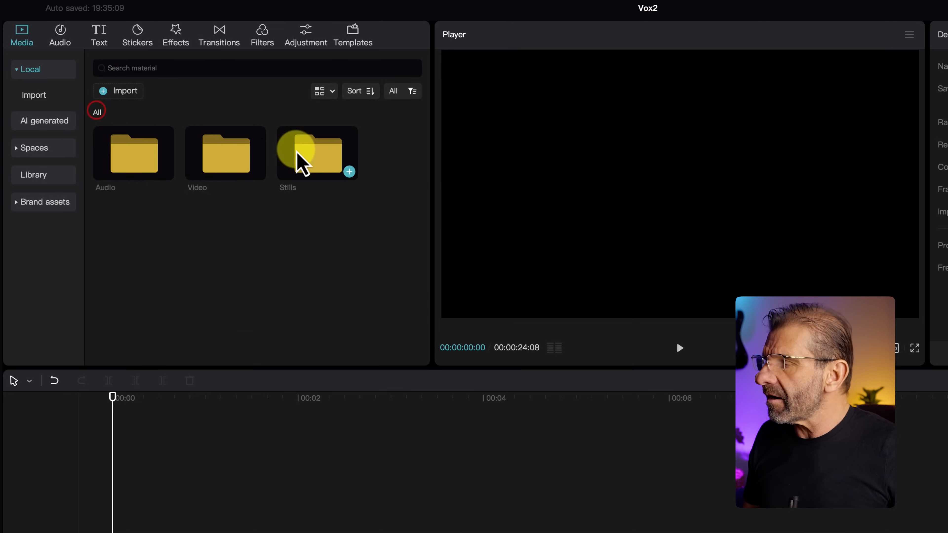
pyautogui.doubleClick(299, 151)
pyautogui.scroll(-5, 356, 248)
pyautogui.scroll(5, 364, 233)
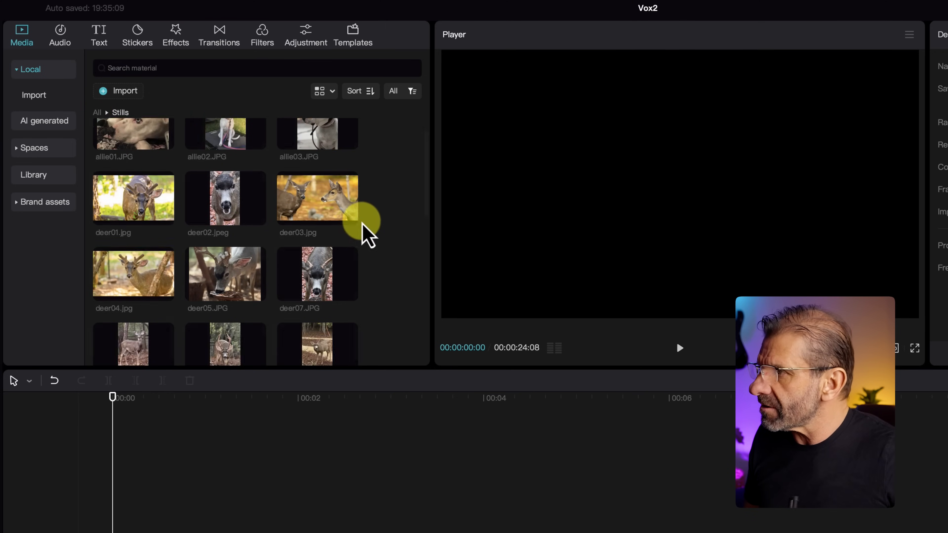
pyautogui.click(96, 112)
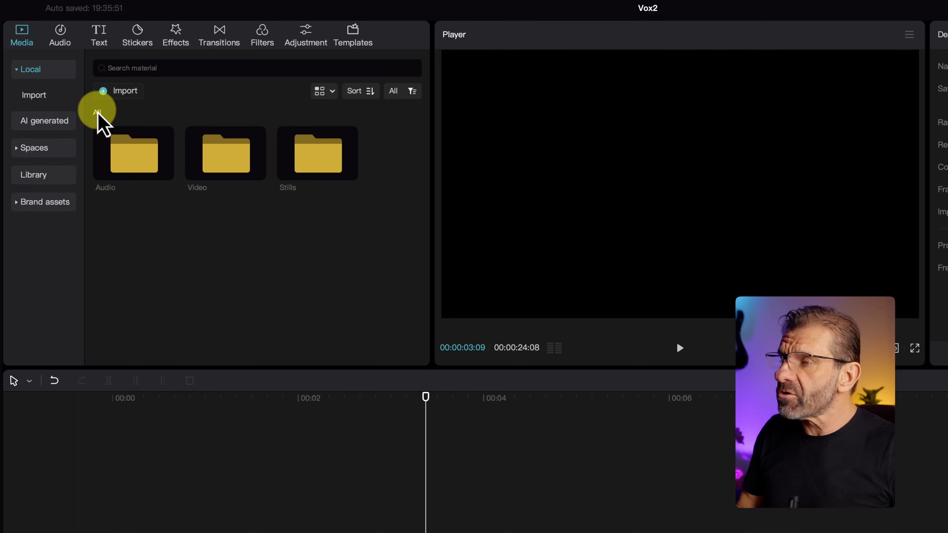
# Step: Place TrevorsPlace2.mp3 from the Audio folder on the timeline, starting at about 3.5 seconds
pyautogui.doubleClick(123, 159)
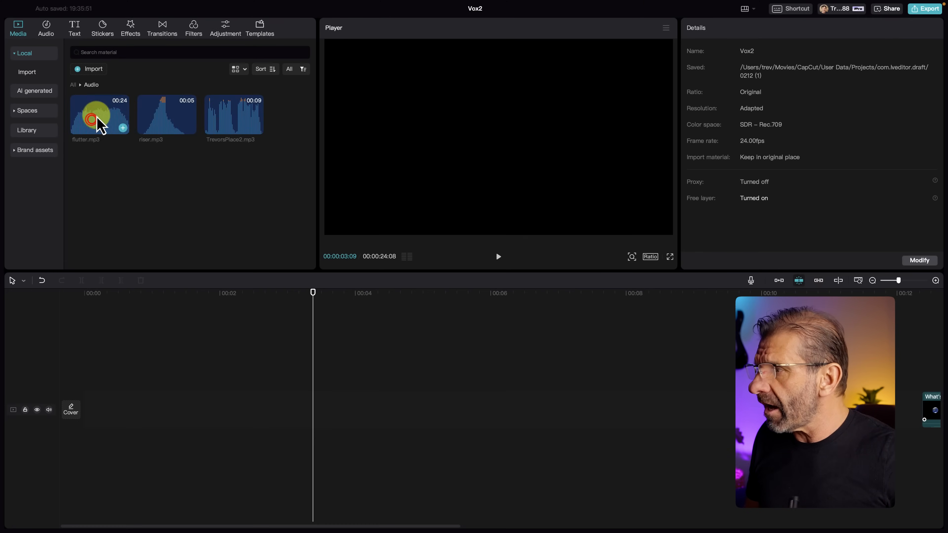
pyautogui.moveTo(217, 120); pyautogui.dragTo(303, 421)
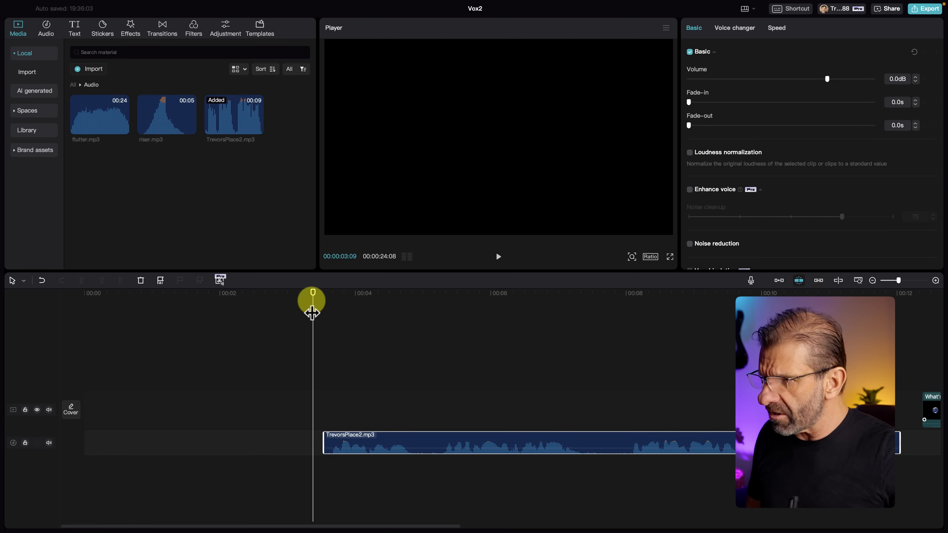
pyautogui.moveTo(413, 446); pyautogui.dragTo(417, 440)
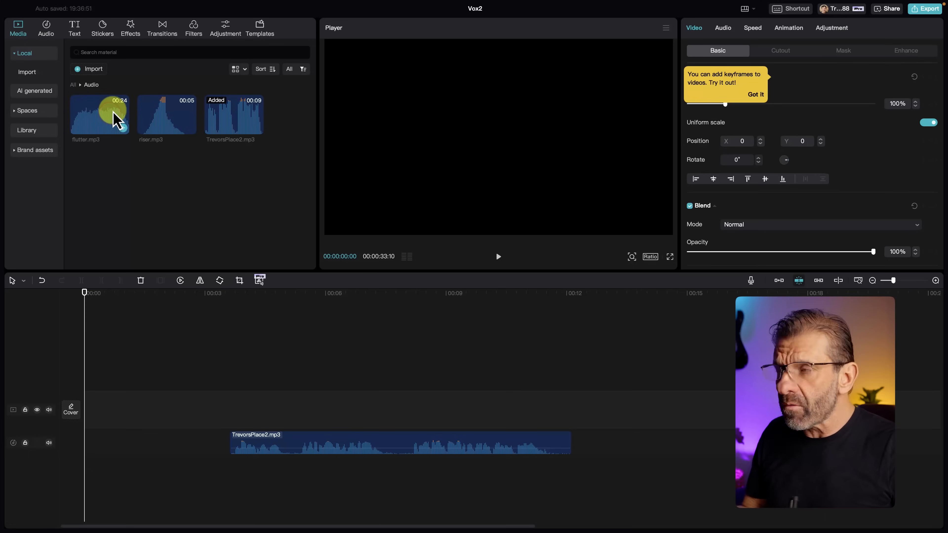
# Step: Place TrevsForest.m4v from the Video folder at the very start of the main video track
pyautogui.click(73, 85)
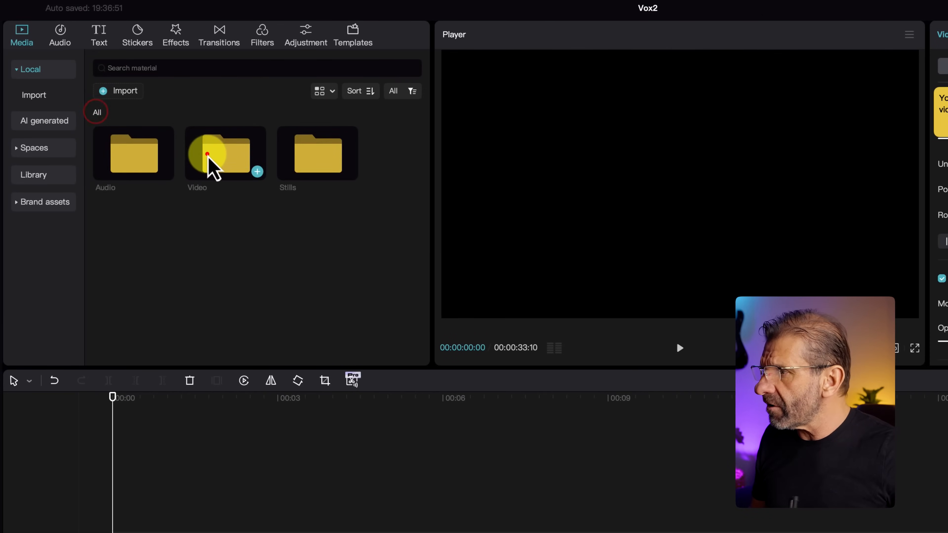
pyautogui.doubleClick(152, 115)
pyautogui.moveTo(216, 164); pyautogui.dragTo(95, 316)
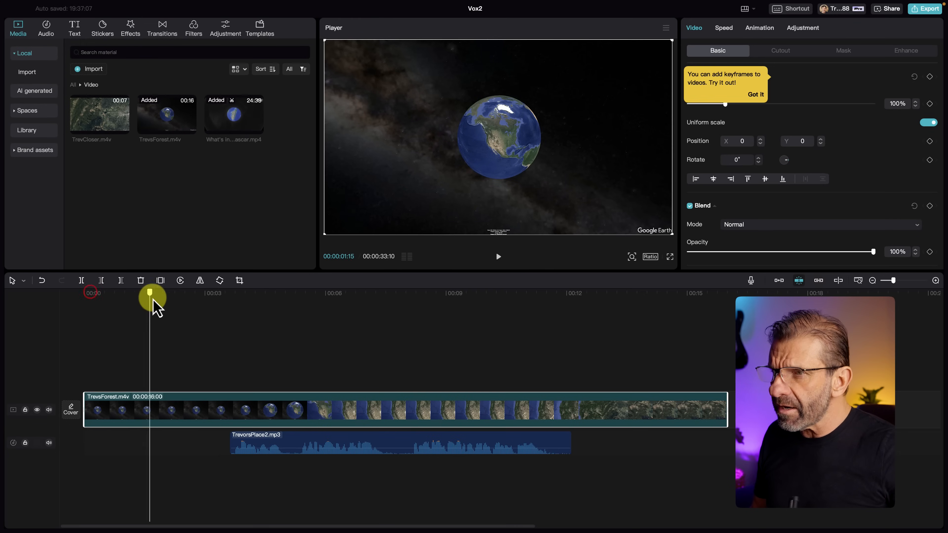
# Step: Split the TrevsForest.m4v clip at 00:00:03:22 and move its second part farther along the track
pyautogui.moveTo(153, 300); pyautogui.dragTo(195, 328)
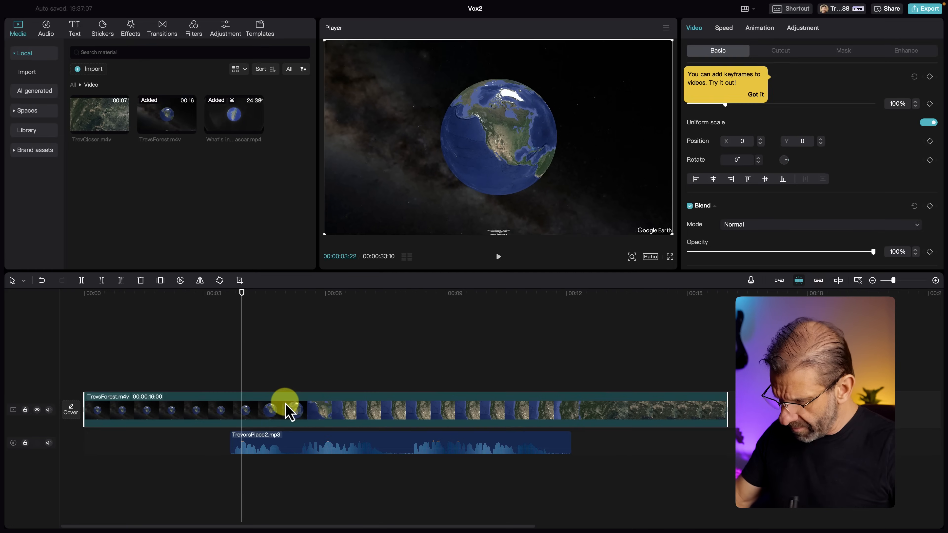
pyautogui.press('super+b')
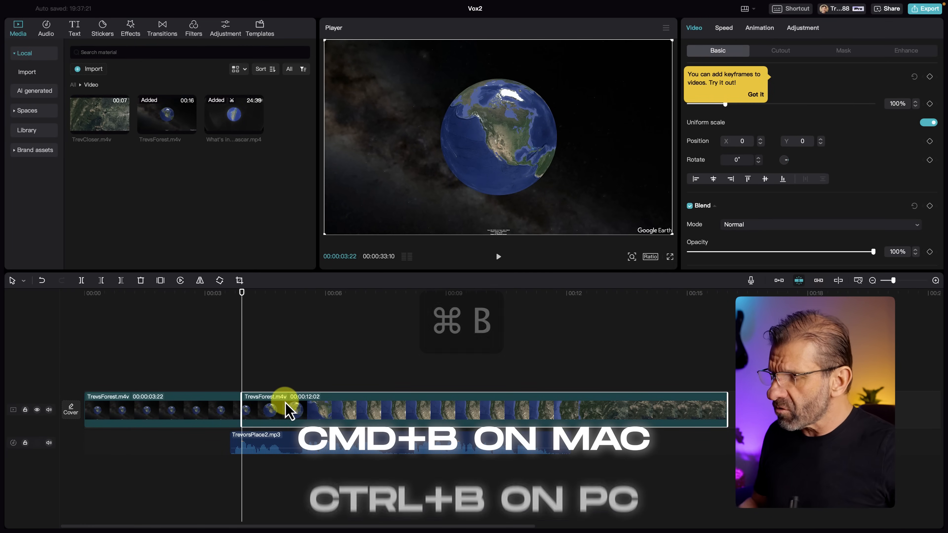
pyautogui.moveTo(284, 403); pyautogui.dragTo(474, 397)
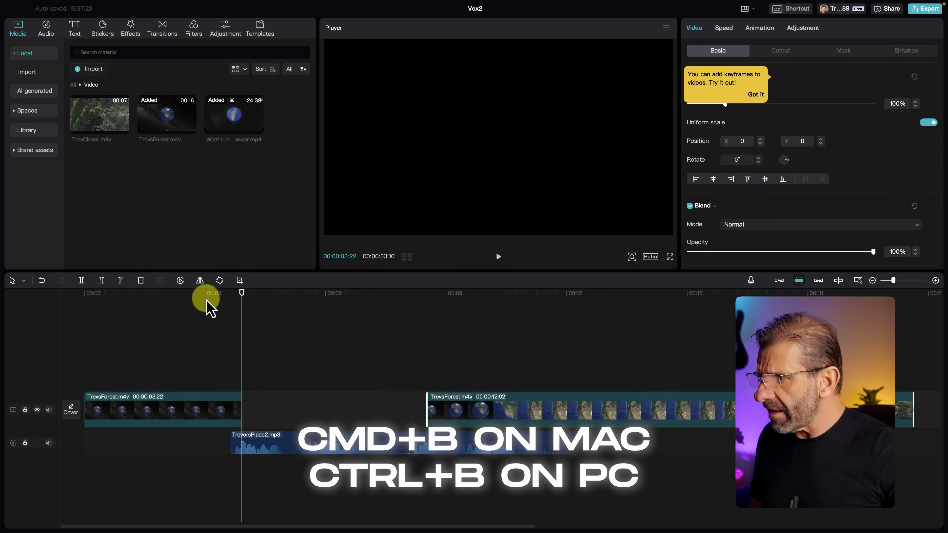
# Step: Trim the start of the second TrevsForest.m4v part to 00:00:11:14 and create a freeze frame there
pyautogui.moveTo(208, 297); pyautogui.dragTo(116, 298)
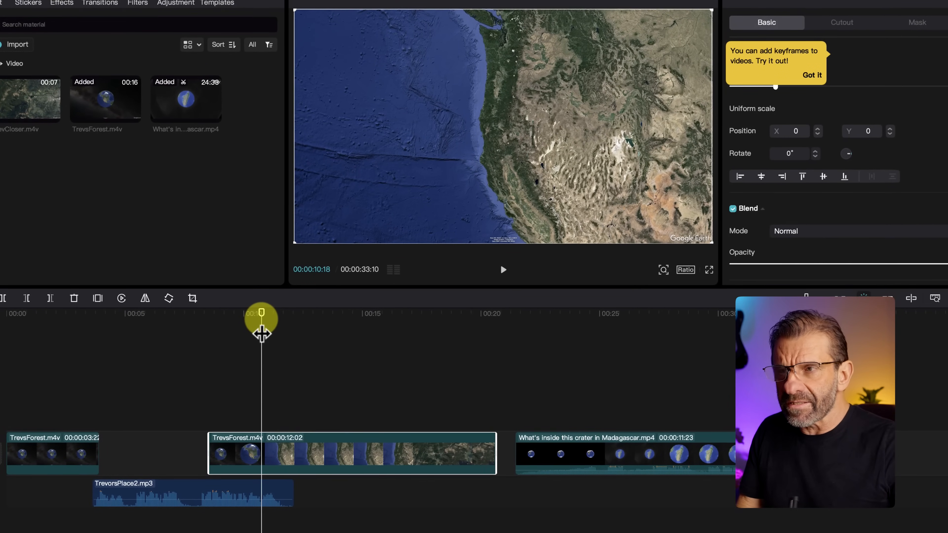
pyautogui.moveTo(266, 340); pyautogui.dragTo(313, 307)
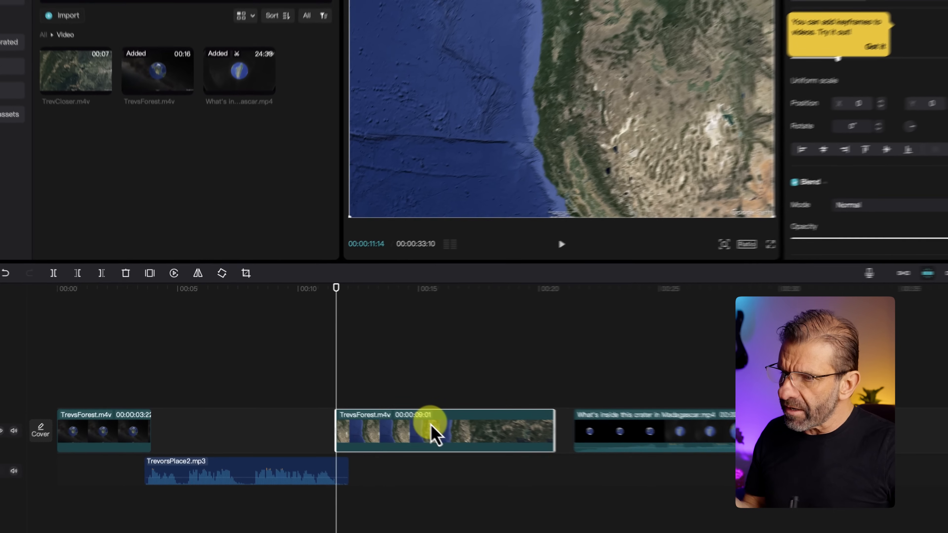
pyautogui.click(391, 403)
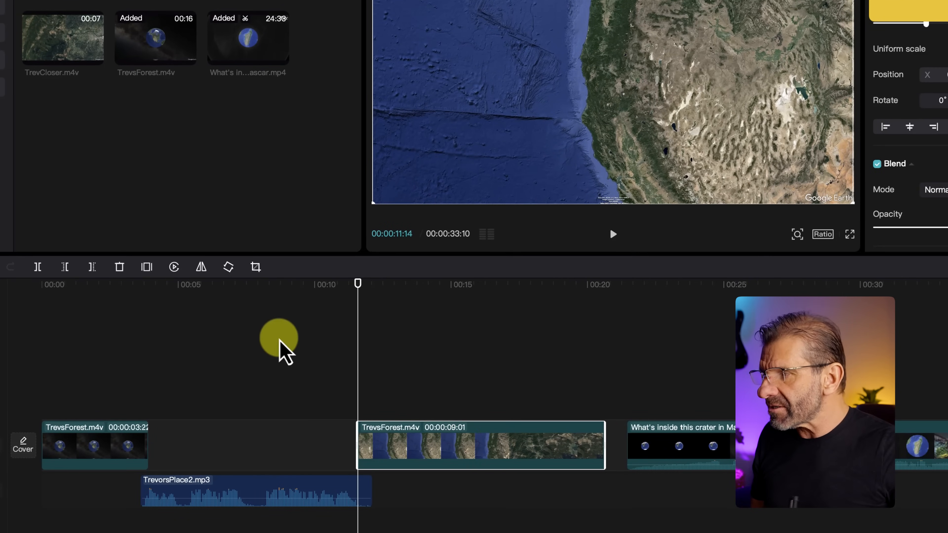
pyautogui.click(149, 268)
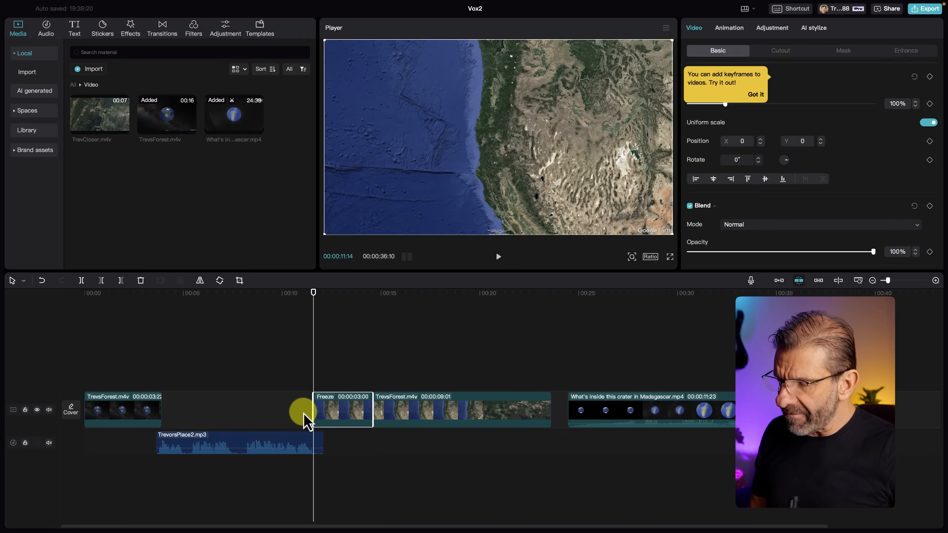
# Step: Move the freeze frame directly after the first TrevsForest.m4v part and trim its end to 00:00:05:10
pyautogui.moveTo(350, 417); pyautogui.dragTo(195, 411)
pyautogui.moveTo(237, 295); pyautogui.dragTo(190, 305)
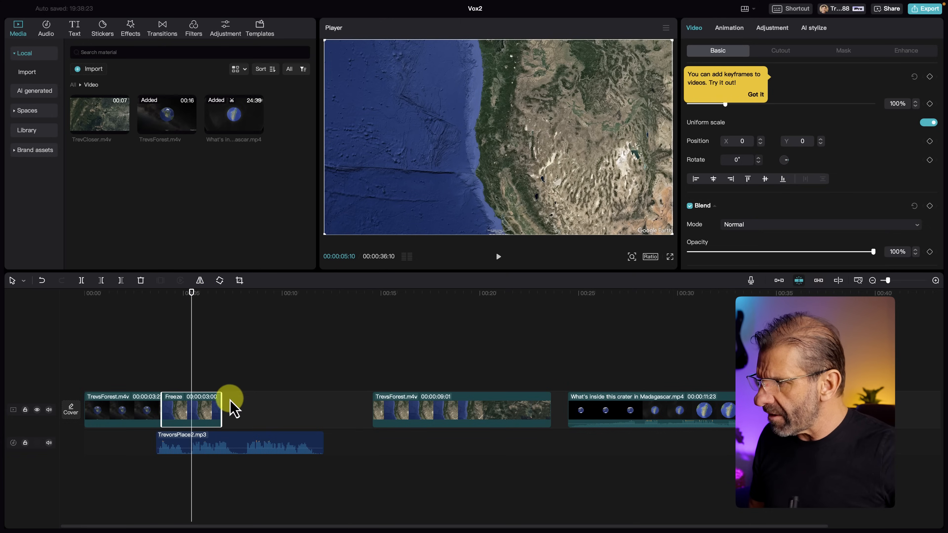
pyautogui.moveTo(223, 402); pyautogui.dragTo(191, 403)
# Step: Remove the leftover TrevsForest.m4v part and place TrevCloser.m4v directly after the freeze frame
pyautogui.click(447, 381)
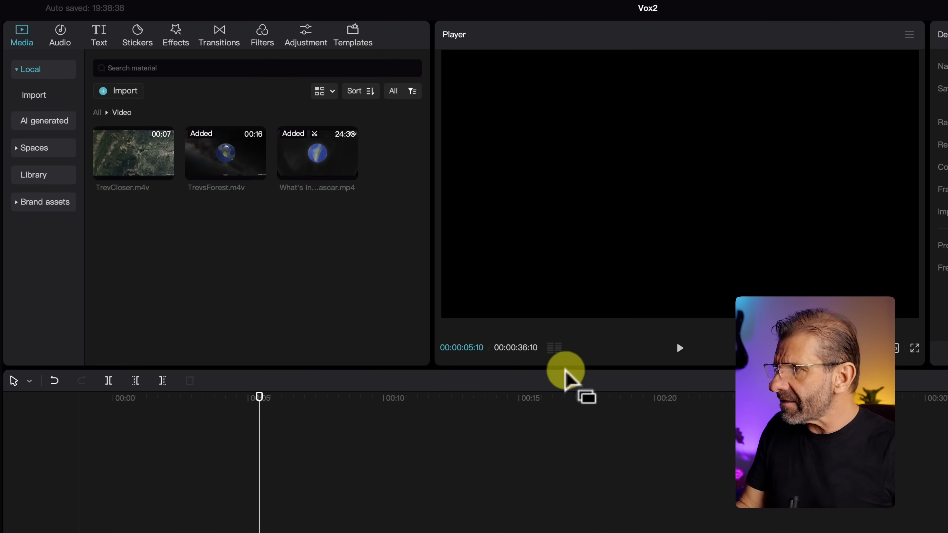
pyautogui.moveTo(112, 175); pyautogui.dragTo(223, 410)
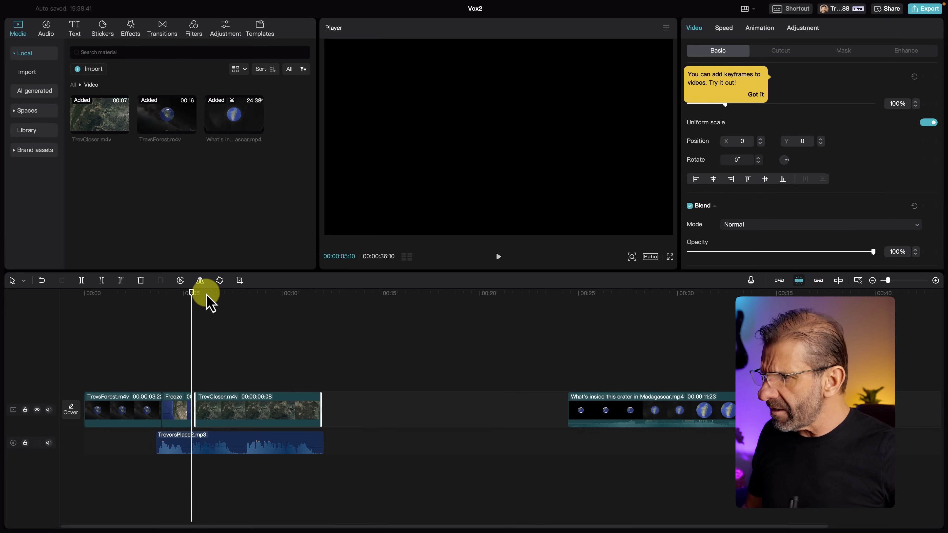
pyautogui.moveTo(207, 295); pyautogui.dragTo(191, 317)
pyautogui.moveTo(260, 390); pyautogui.dragTo(300, 398)
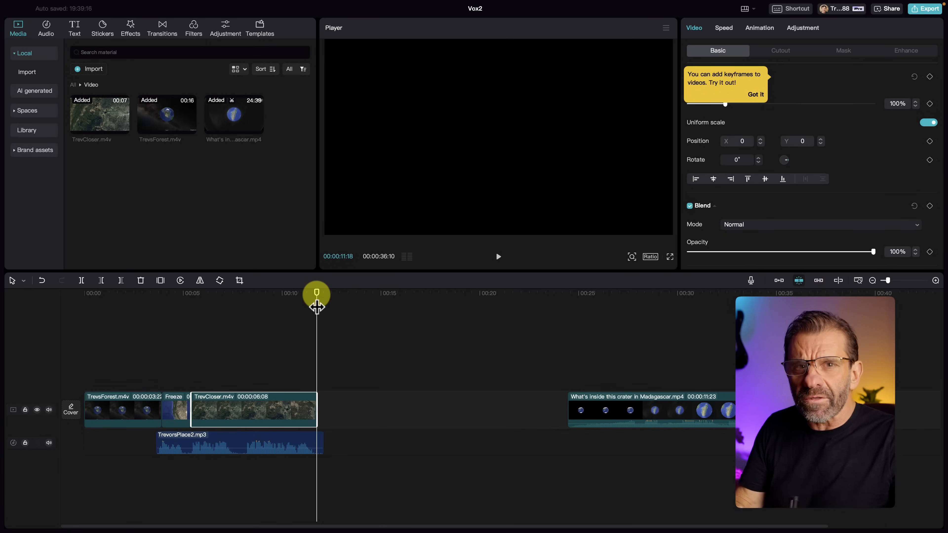
# Step: Move the Madagascar reference clip closer to the edit and examine its fast animal close-ups near the end frame by frame
pyautogui.moveTo(712, 404); pyautogui.dragTo(508, 404)
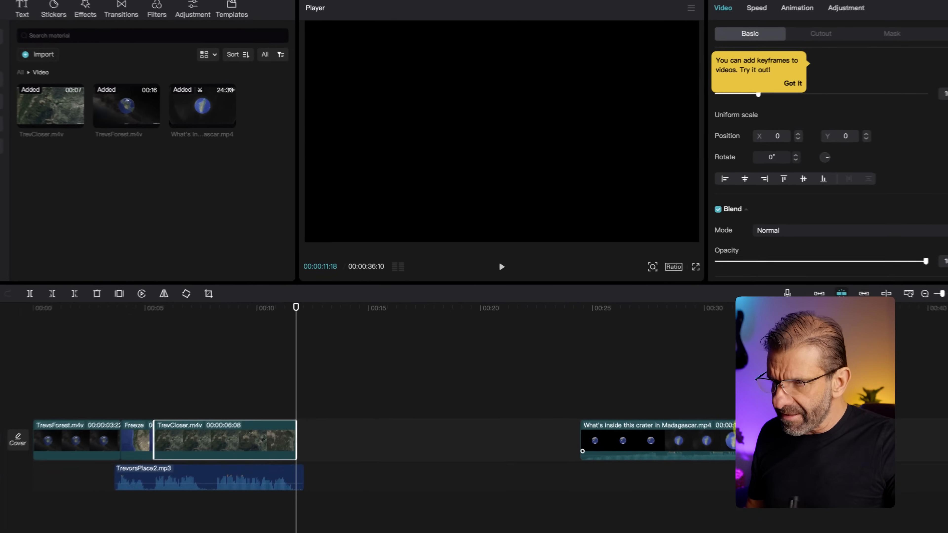
pyautogui.moveTo(591, 350)
pyautogui.mouseDown()
pyautogui.moveTo(613, 317)
pyautogui.moveTo(602, 338)
pyautogui.mouseUp()
pyautogui.press('space')
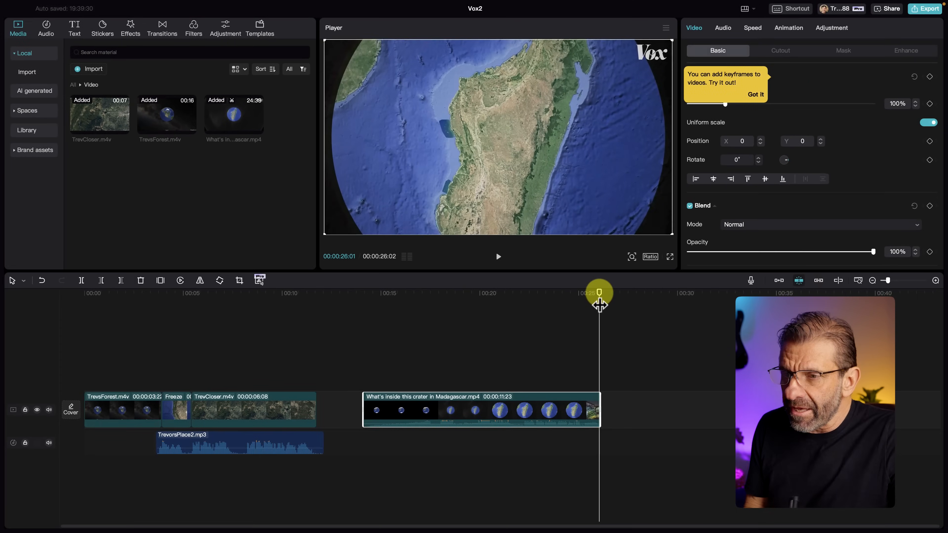
pyautogui.moveTo(596, 302); pyautogui.dragTo(587, 307)
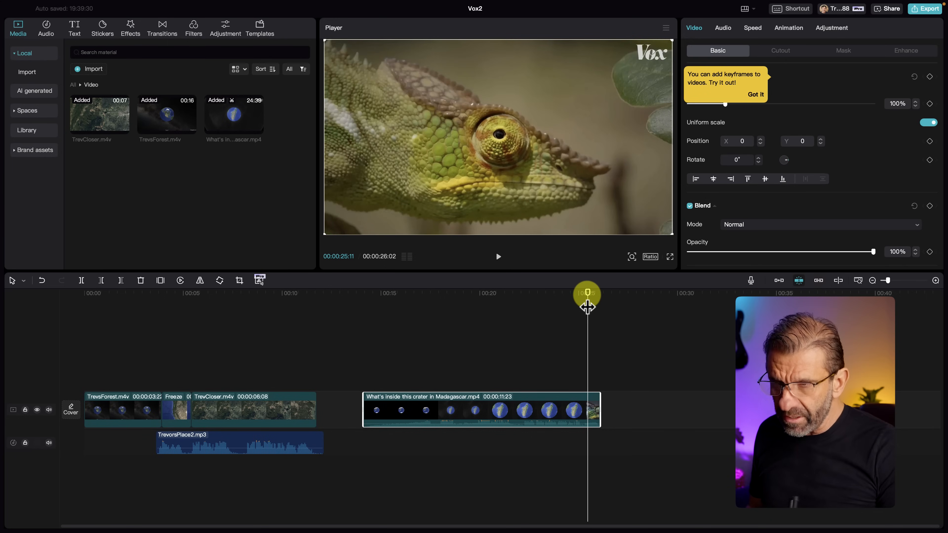
pyautogui.press('Right')
pyautogui.press('Right')
pyautogui.press('Right')
pyautogui.press('Right')
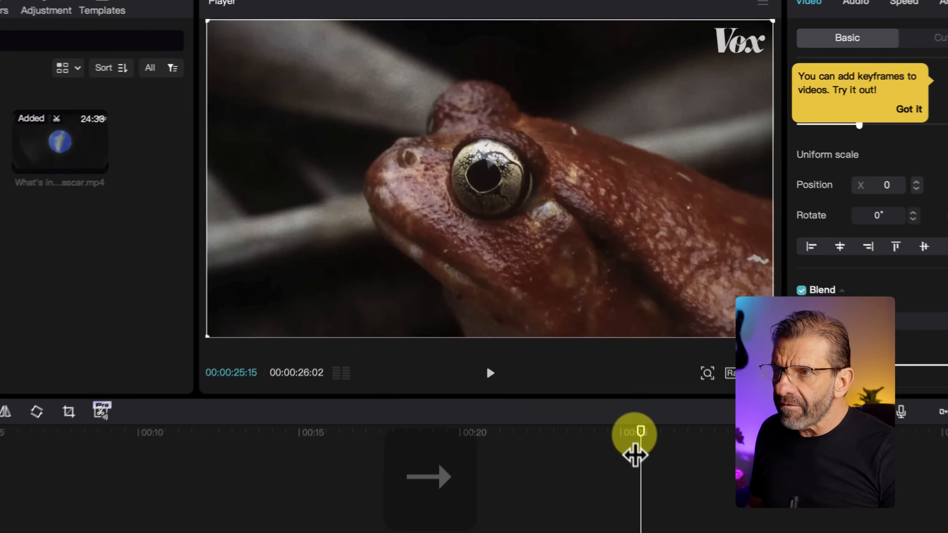
pyautogui.press('Right')
pyautogui.press('Right')
pyautogui.press('Right')
pyautogui.press('Right')
pyautogui.press('Right')
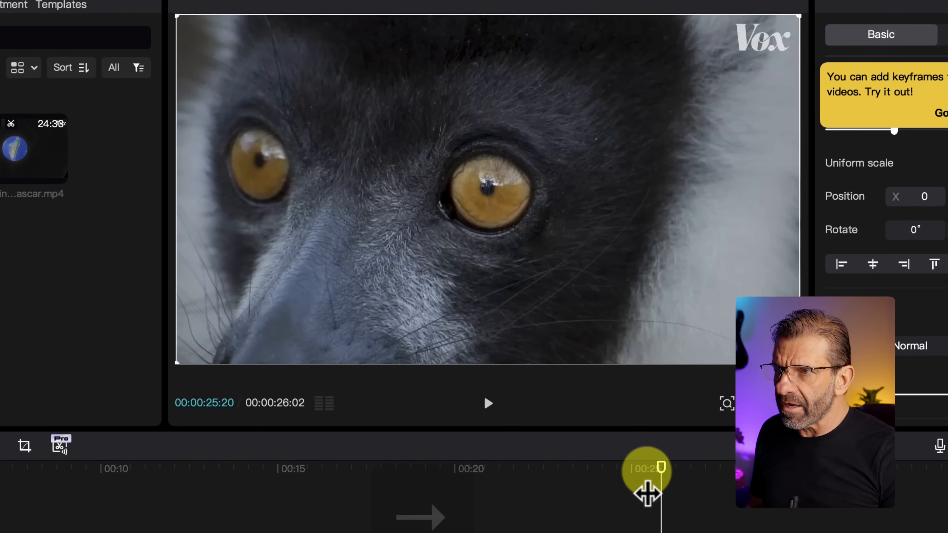
pyautogui.press('Right')
pyautogui.press('Left')
pyautogui.press('Left')
pyautogui.press('Left')
pyautogui.press('Left')
pyautogui.press('Left')
pyautogui.press('Left')
pyautogui.press('Left')
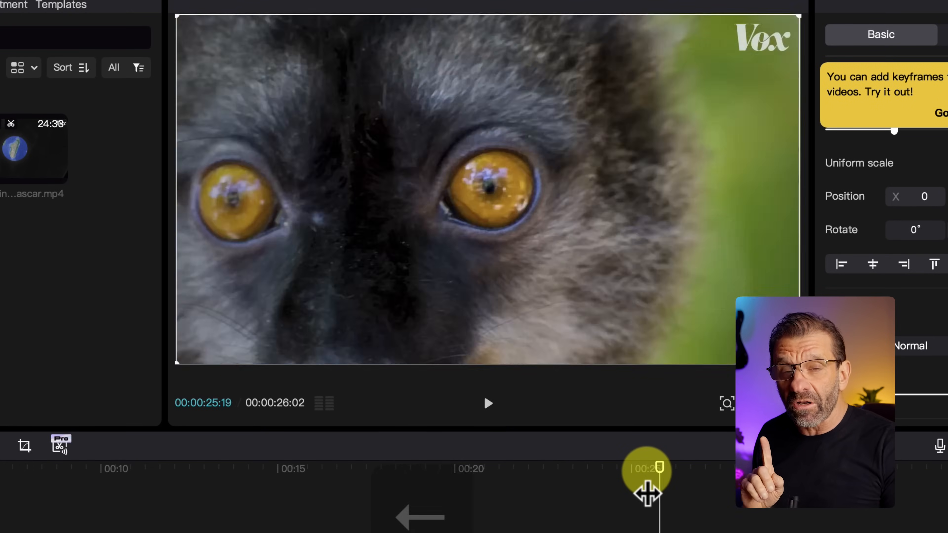
pyautogui.press('Left')
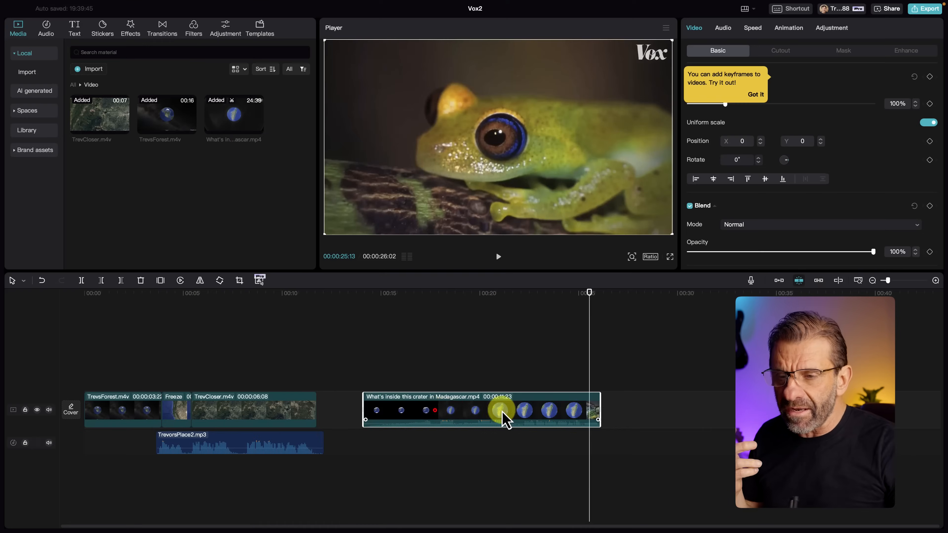
# Step: Move the Madagascar clip far along the track and place allie01.JPG from the Stills folder at about 16.7 seconds
pyautogui.moveTo(435, 411); pyautogui.dragTo(845, 407)
pyautogui.click(73, 84)
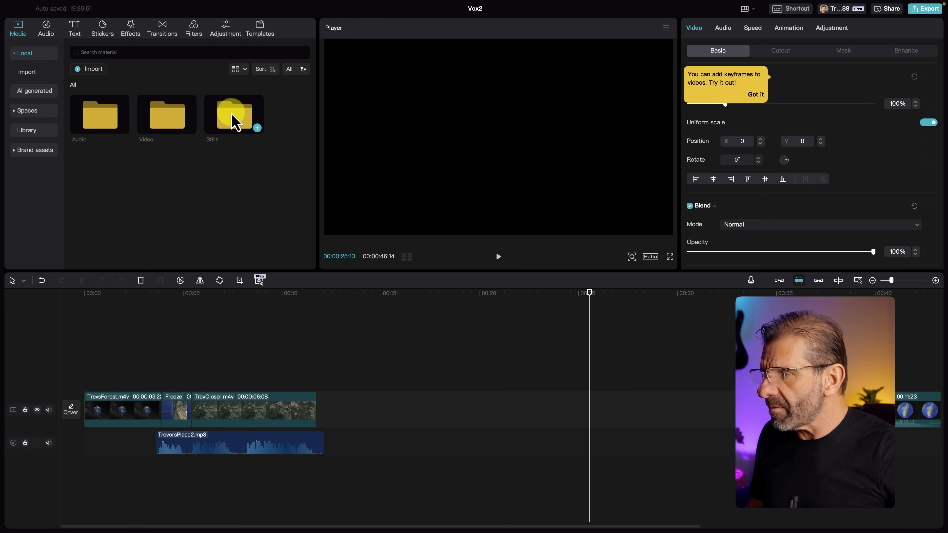
pyautogui.doubleClick(231, 112)
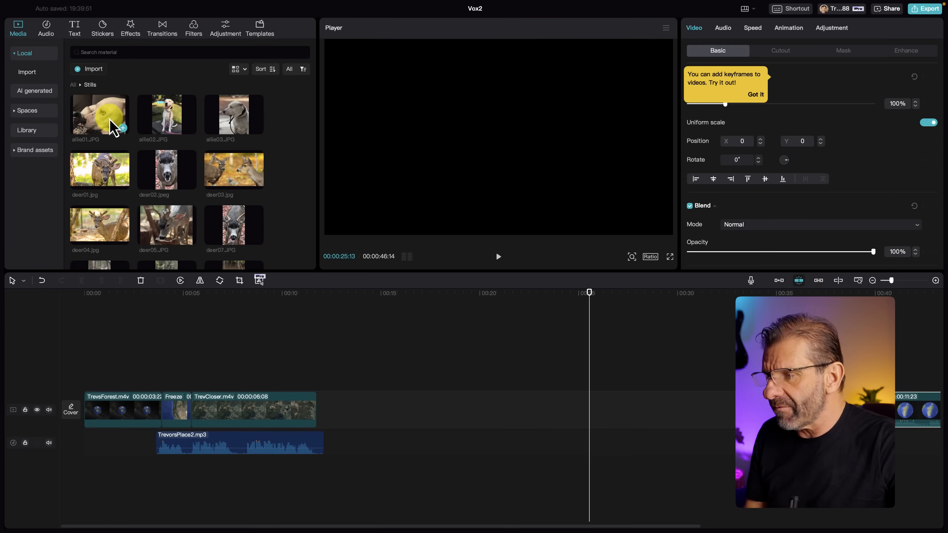
pyautogui.moveTo(110, 119); pyautogui.dragTo(425, 411)
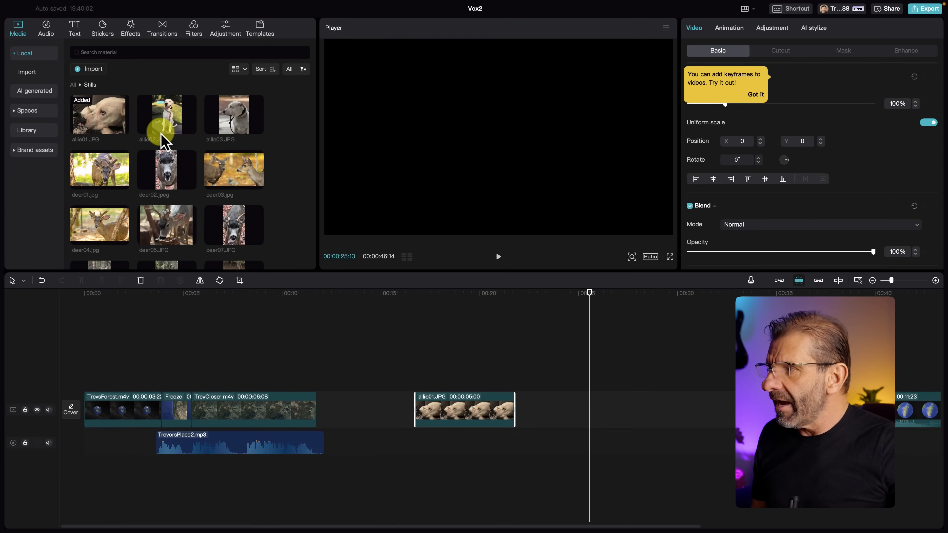
# Step: Stack deer01.jpg and further animal stills on separate tracks above allie01.JPG, aligned to the same start
pyautogui.moveTo(118, 185); pyautogui.dragTo(470, 371)
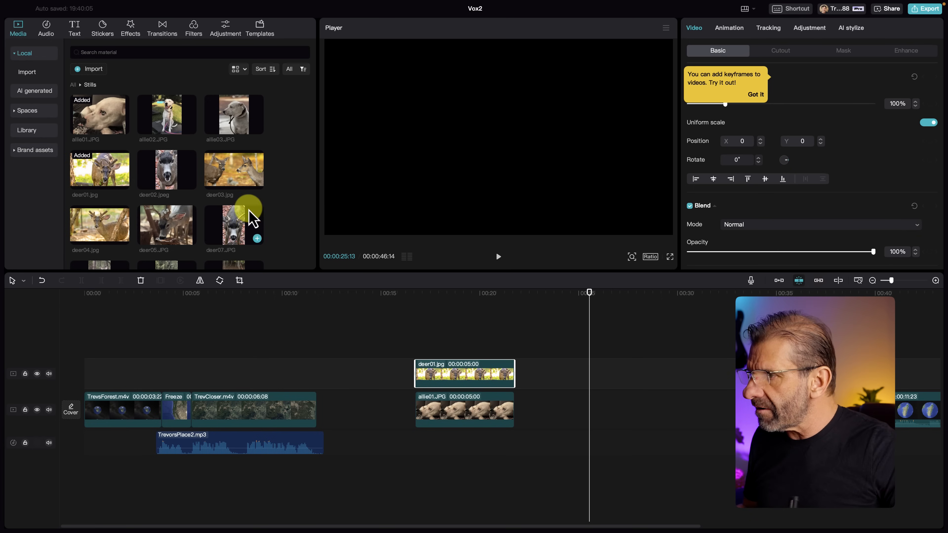
pyautogui.scroll(-5, 252, 223)
pyautogui.moveTo(175, 165); pyautogui.dragTo(420, 351)
pyautogui.moveTo(187, 212); pyautogui.dragTo(417, 326)
pyautogui.moveTo(107, 260); pyautogui.dragTo(423, 319)
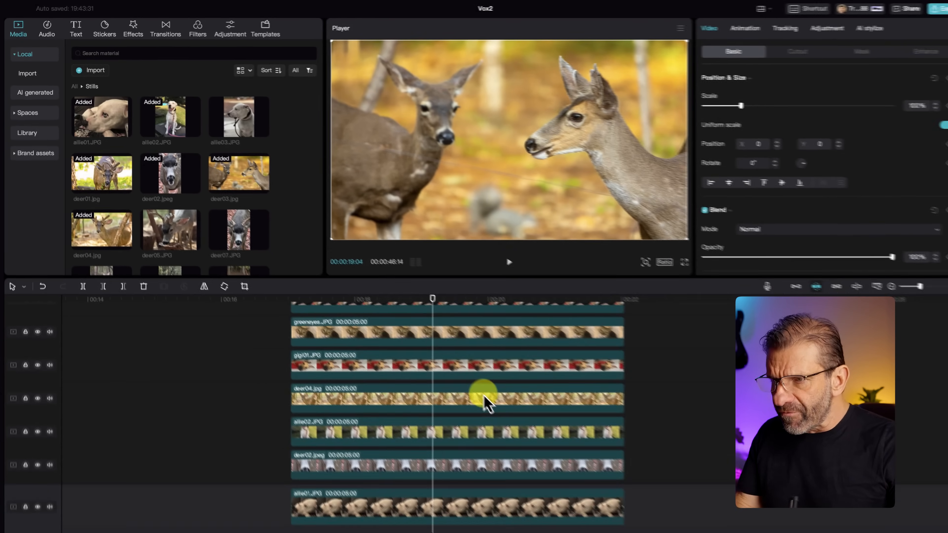
# Step: Disable all the stills stacked above allie01.JPG, including deer01.jpg, so only allie01.JPG shows in the preview
pyautogui.scroll(-1, 478, 390)
pyautogui.scroll(-3, 479, 396)
pyautogui.scroll(4, 477, 394)
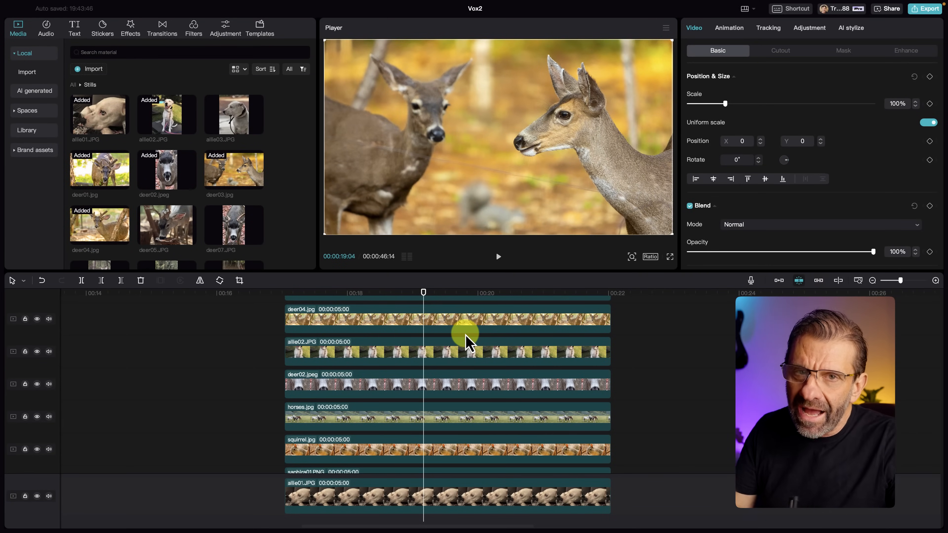
pyautogui.scroll(-3, 494, 349)
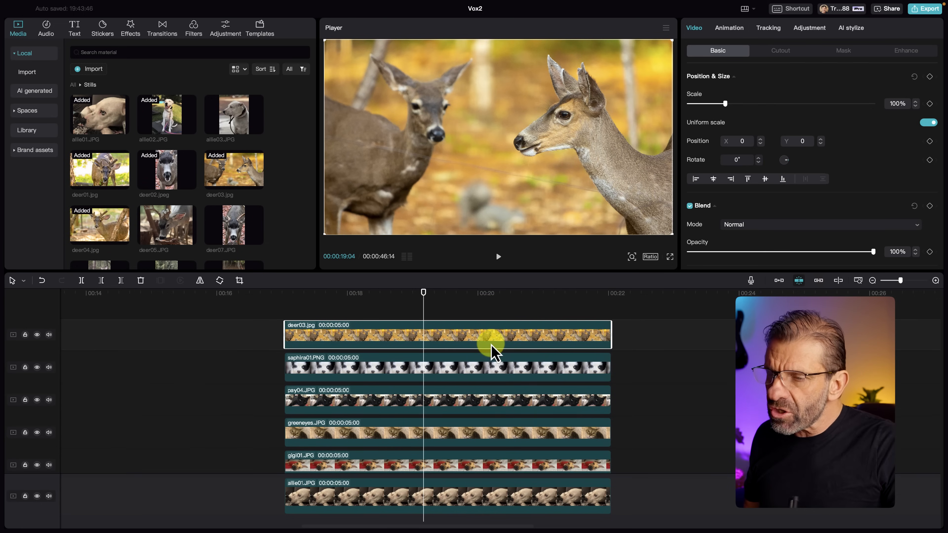
pyautogui.moveTo(653, 306); pyautogui.dragTo(394, 394)
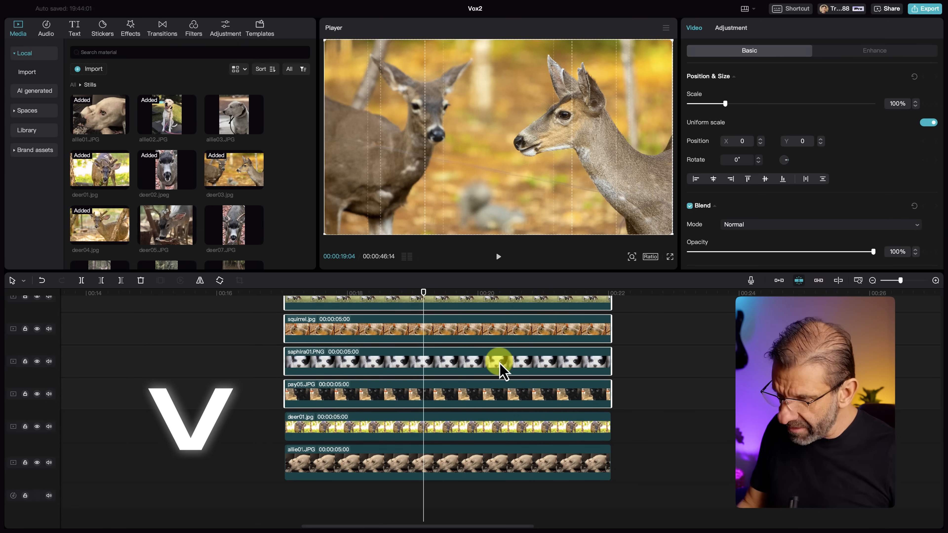
pyautogui.press('v')
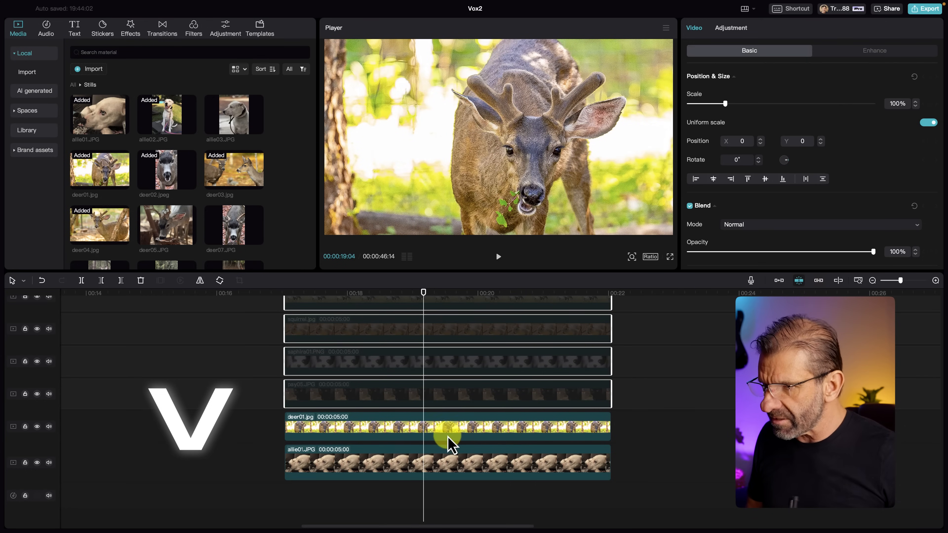
pyautogui.click(417, 427)
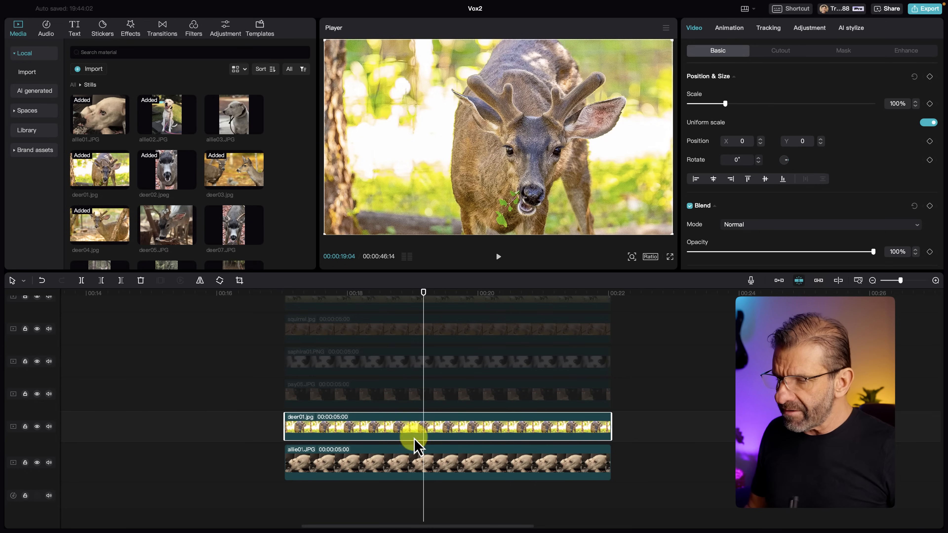
pyautogui.press('v')
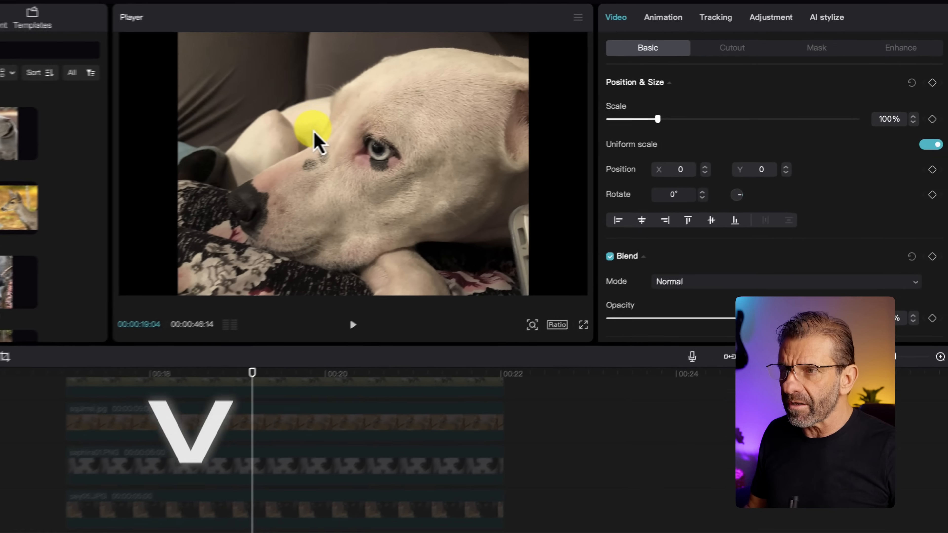
# Step: Scale allie01.JPG to 163% and position it at X -310, Y -128 to frame the dog's eye
pyautogui.press('super+z')
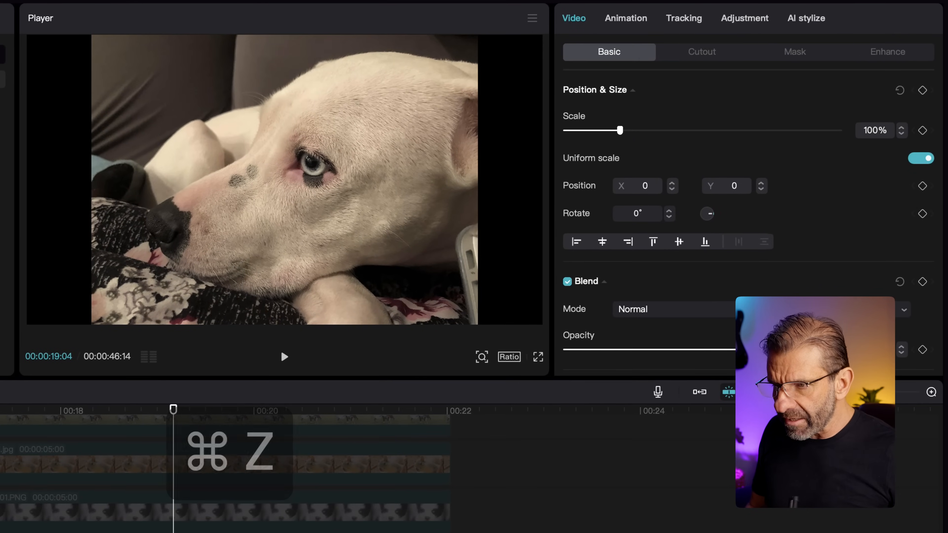
pyautogui.moveTo(619, 130); pyautogui.dragTo(685, 131)
pyautogui.moveTo(422, 183); pyautogui.dragTo(422, 154)
pyautogui.moveTo(686, 131); pyautogui.dragTo(654, 131)
pyautogui.moveTo(448, 167)
pyautogui.mouseDown()
pyautogui.moveTo(470, 169)
pyautogui.moveTo(447, 183)
pyautogui.mouseUp()
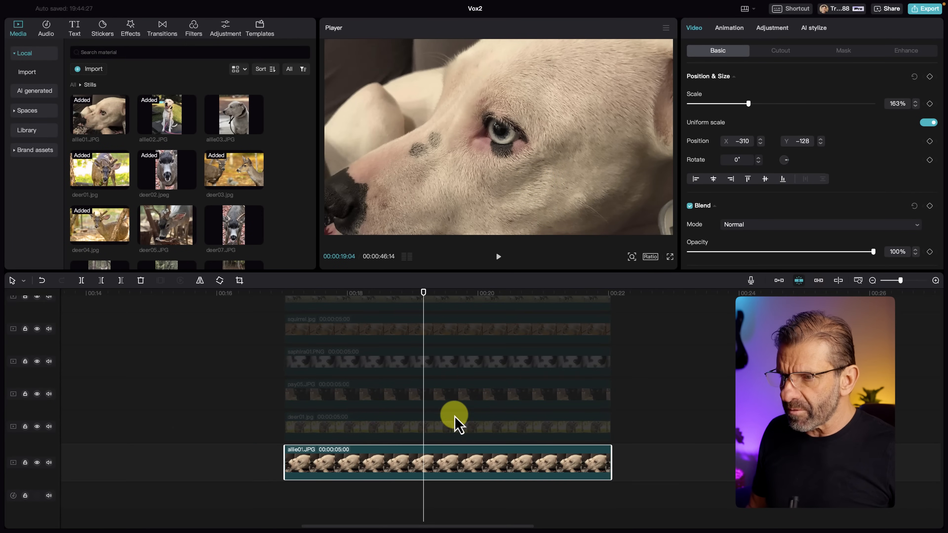
# Step: Enable deer01.jpg, align its eye with the dog's at 259% scale using 54% opacity, and restore full opacity
pyautogui.click(450, 424)
pyautogui.press('v')
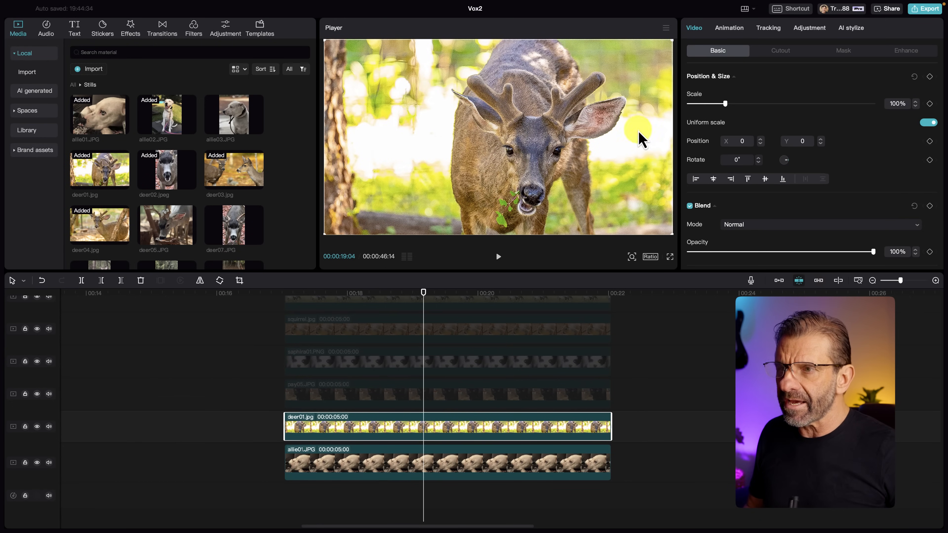
pyautogui.moveTo(838, 251); pyautogui.dragTo(787, 252)
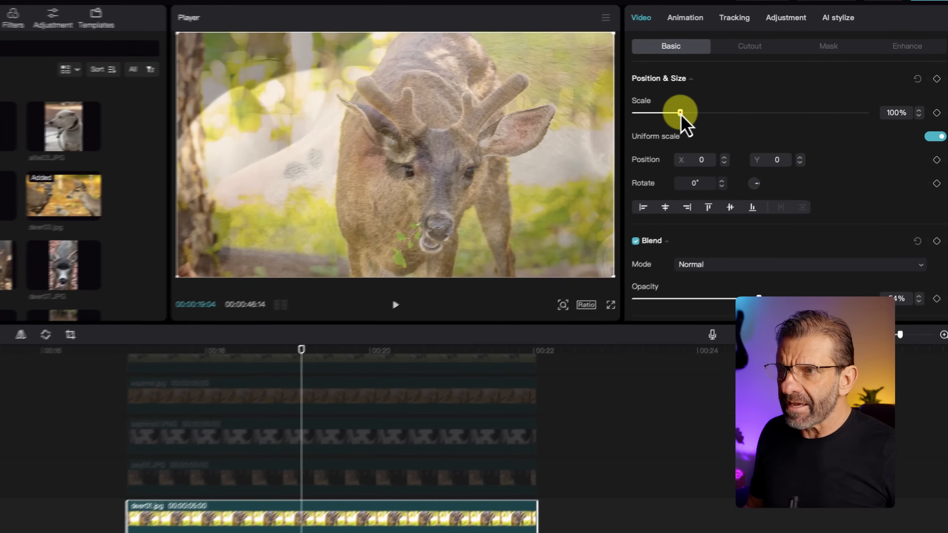
pyautogui.moveTo(704, 107); pyautogui.dragTo(772, 106)
pyautogui.moveTo(377, 267); pyautogui.dragTo(341, 217)
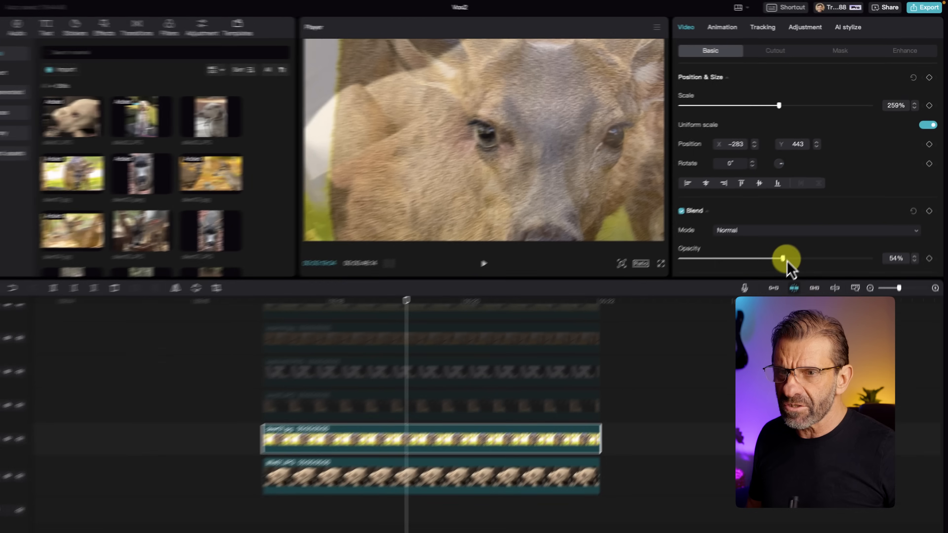
pyautogui.moveTo(786, 260); pyautogui.dragTo(901, 257)
# Step: Enable pay05.JPG, scale it to 316%, lower its opacity to 56% and move the cat's eye over the deer's eye
pyautogui.click(425, 395)
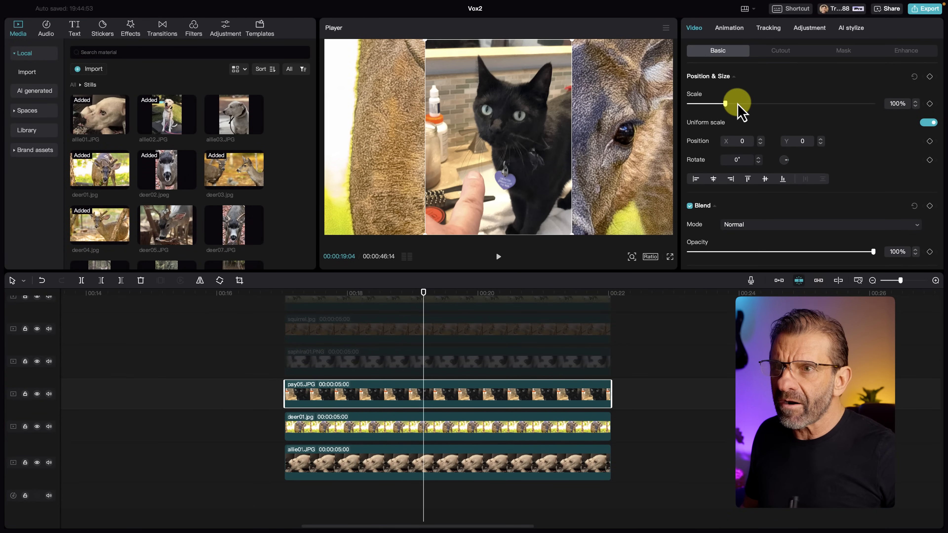
pyautogui.moveTo(725, 104); pyautogui.dragTo(804, 104)
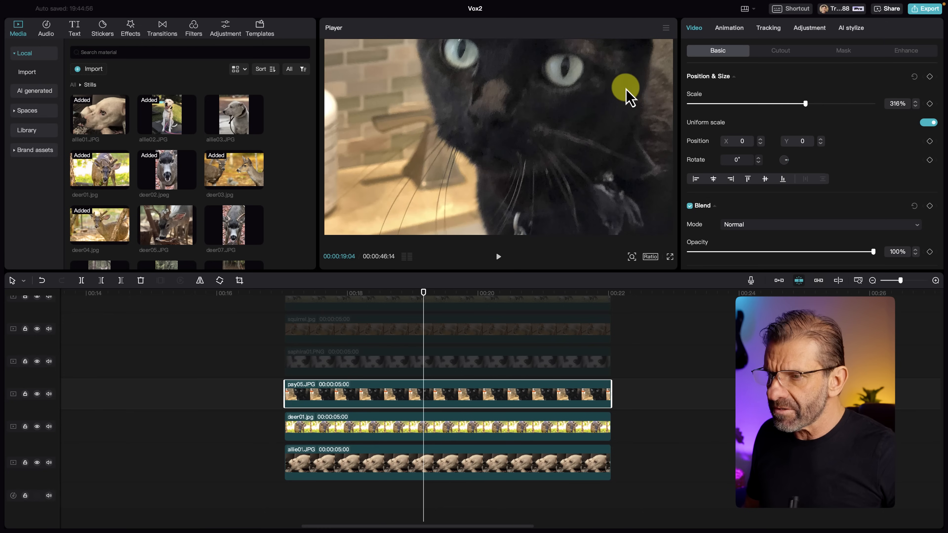
pyautogui.moveTo(829, 251); pyautogui.dragTo(792, 251)
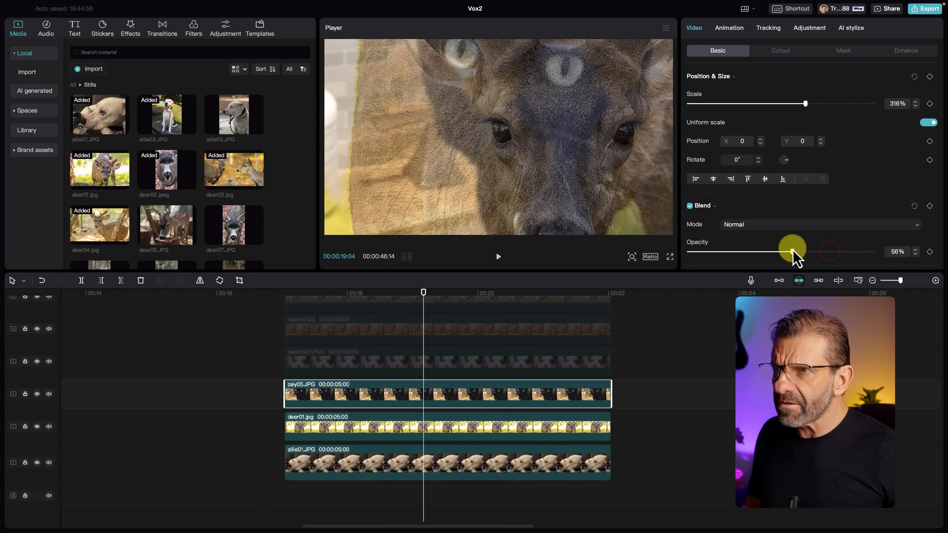
pyautogui.moveTo(553, 89); pyautogui.dragTo(596, 168)
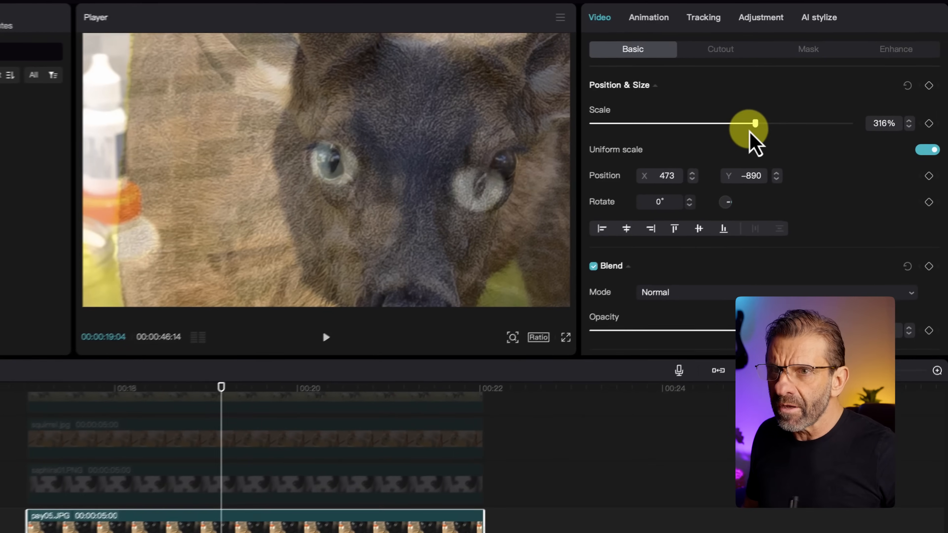
# Step: Fine-tune pay05.JPG to 313% scale at X 451, Y -895 with the eyes aligned, and restore its opacity to 100%
pyautogui.moveTo(788, 110); pyautogui.dragTo(765, 109)
pyautogui.moveTo(710, 131); pyautogui.dragTo(705, 131)
pyautogui.moveTo(437, 233); pyautogui.dragTo(424, 209)
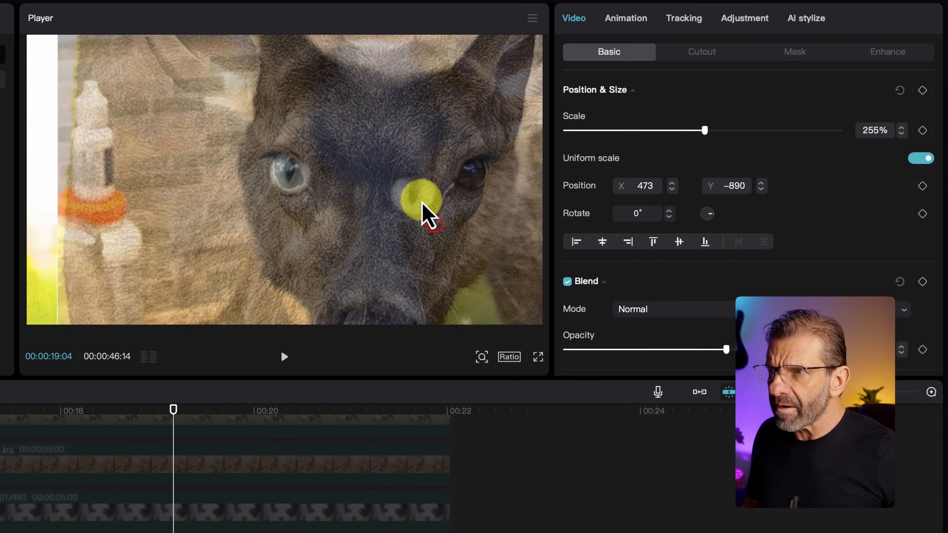
pyautogui.moveTo(703, 131); pyautogui.dragTo(694, 131)
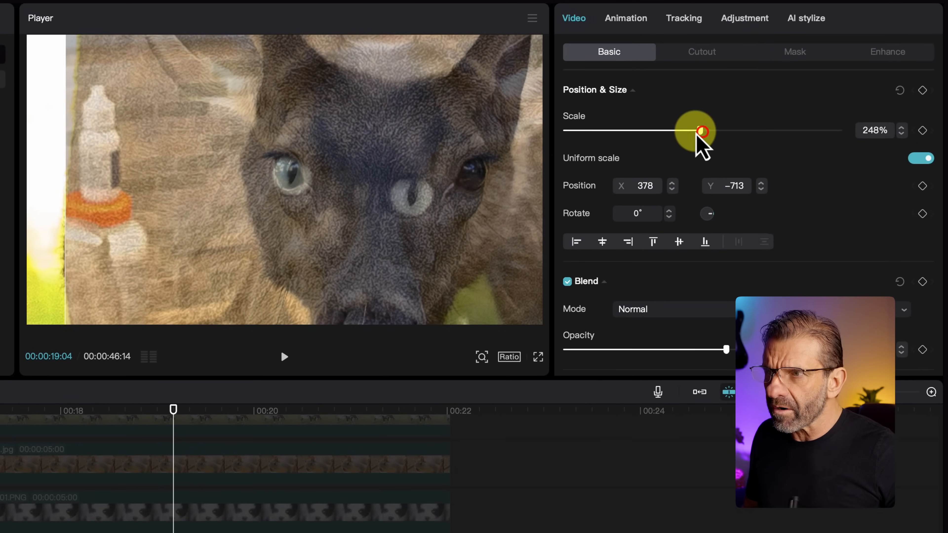
pyautogui.moveTo(694, 130); pyautogui.dragTo(771, 130)
pyautogui.moveTo(407, 172); pyautogui.dragTo(480, 229)
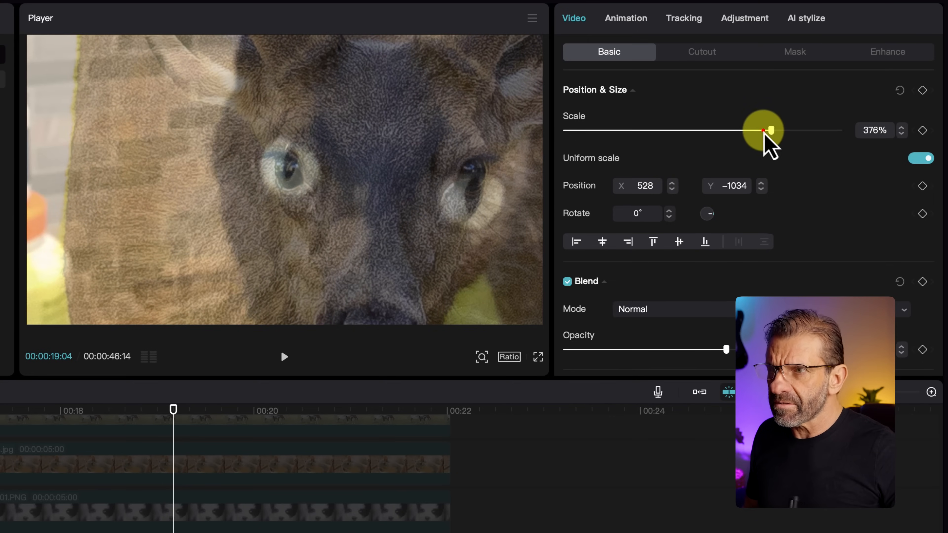
pyautogui.moveTo(768, 130); pyautogui.dragTo(749, 130)
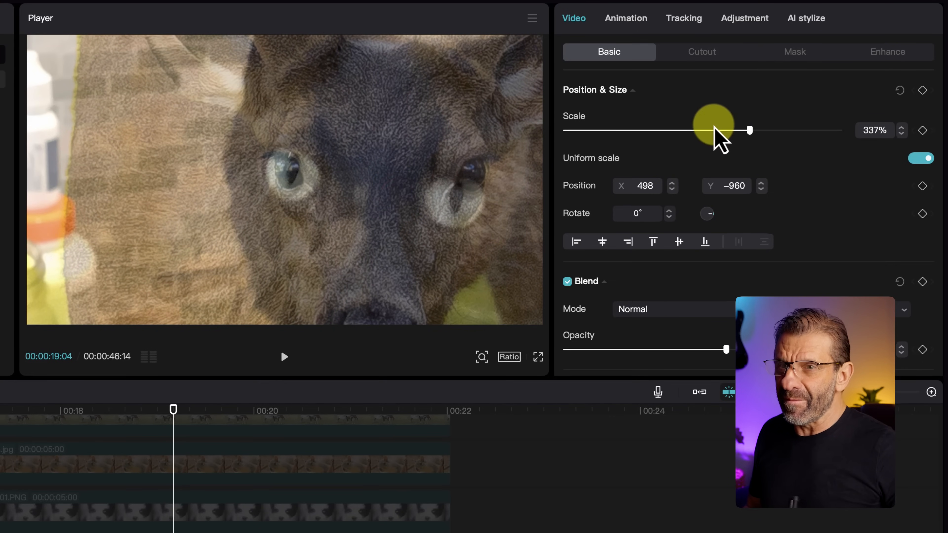
pyautogui.moveTo(749, 130); pyautogui.dragTo(736, 130)
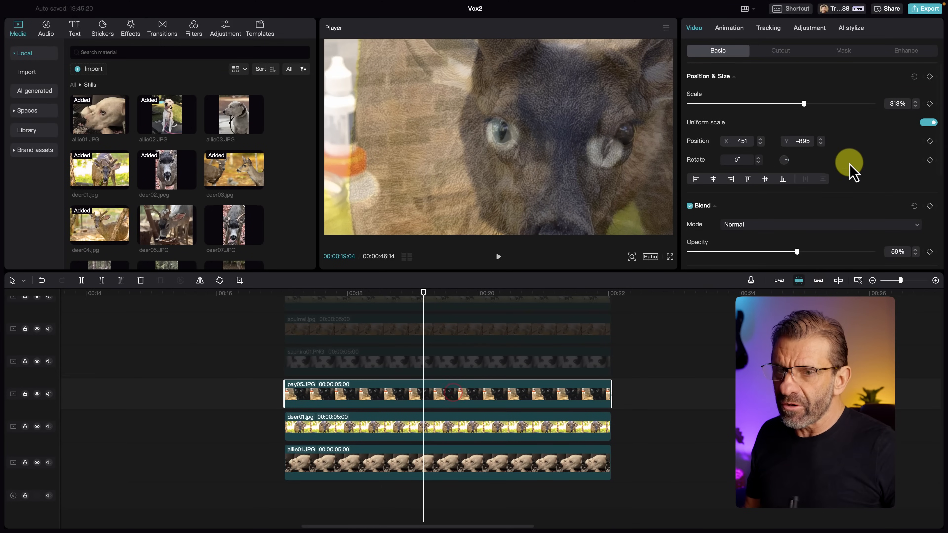
pyautogui.moveTo(798, 252); pyautogui.dragTo(908, 235)
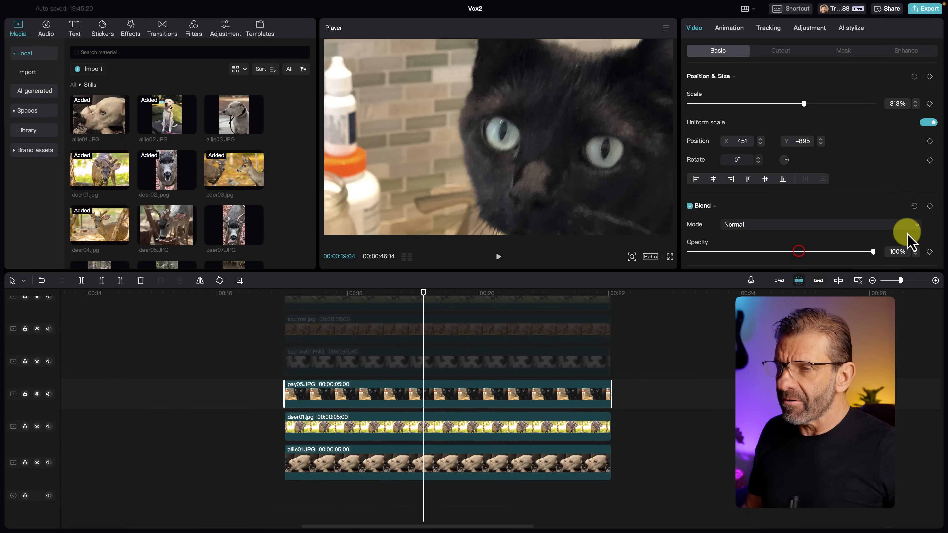
# Step: Enable saphira01.PNG, scale it to 233% and move it to X 269, Y -465 to bring its eye near the target spot
pyautogui.click(446, 363)
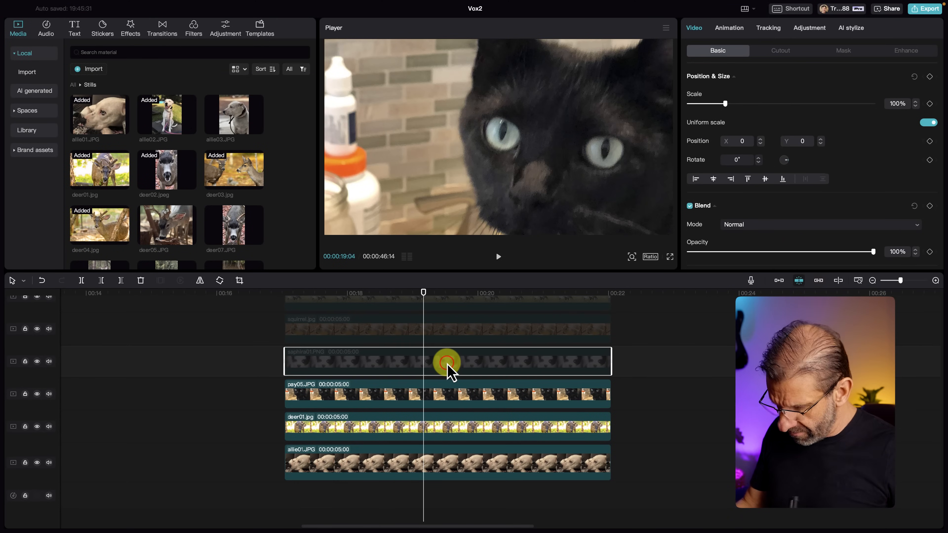
pyautogui.press('v')
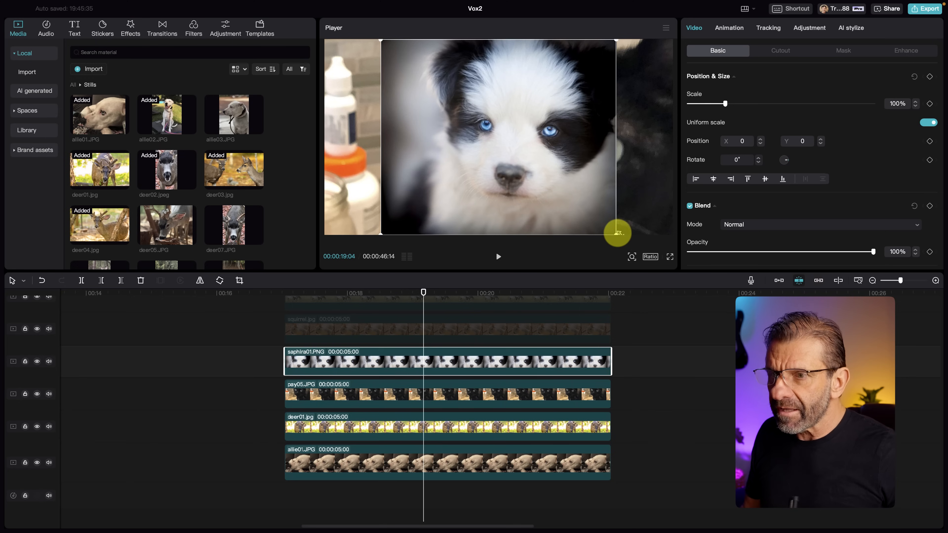
pyautogui.moveTo(611, 233); pyautogui.dragTo(842, 235)
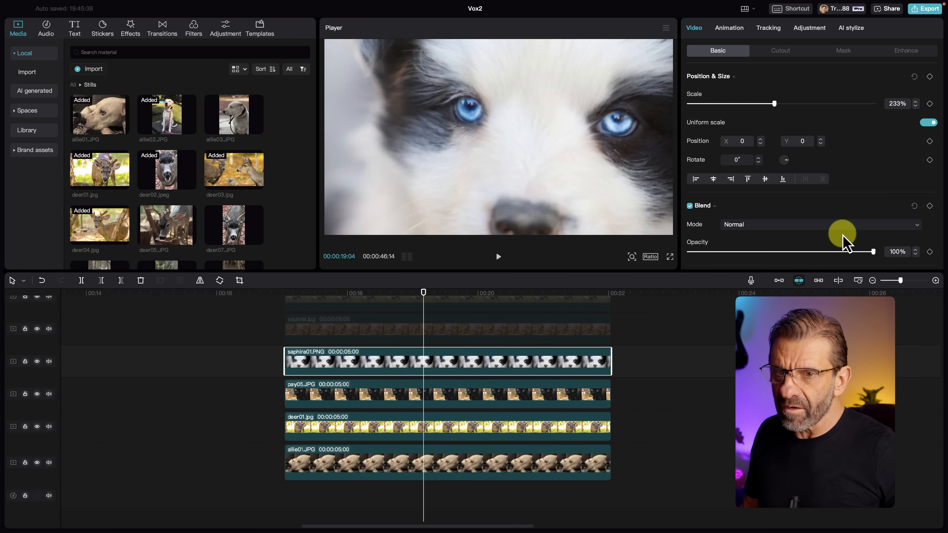
pyautogui.moveTo(438, 109); pyautogui.dragTo(466, 158)
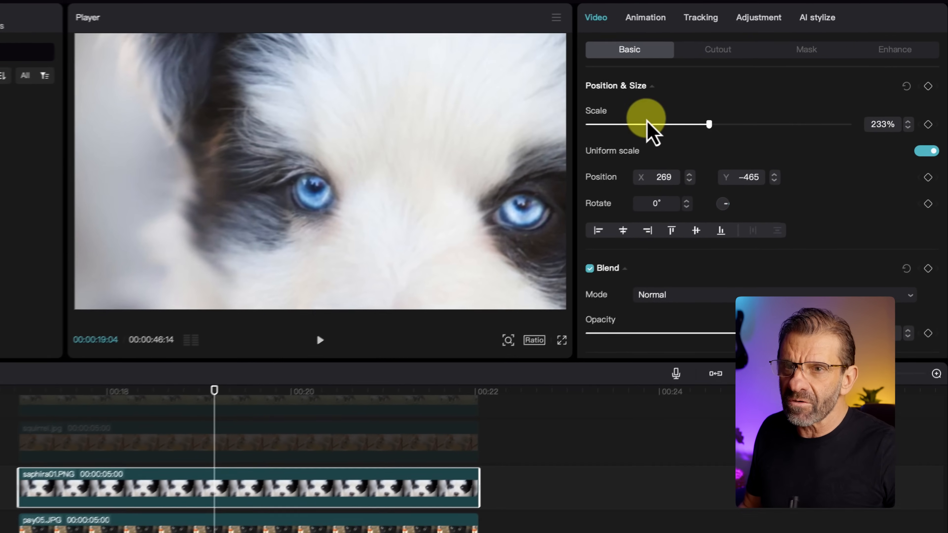
# Step: Try scaling saphira01.PNG up to 500% and 600%, and return it to 236%
pyautogui.moveTo(708, 124); pyautogui.dragTo(892, 113)
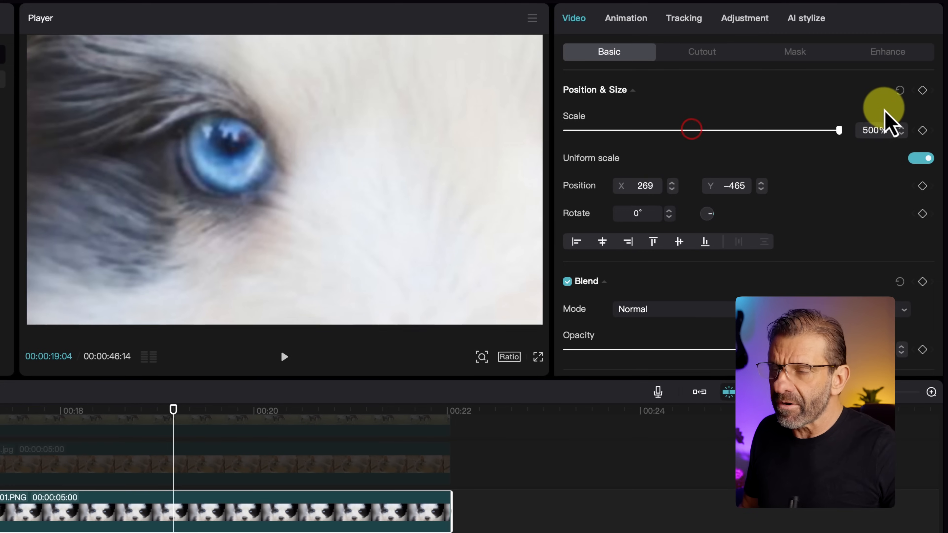
pyautogui.click(860, 130)
pyautogui.write('600')
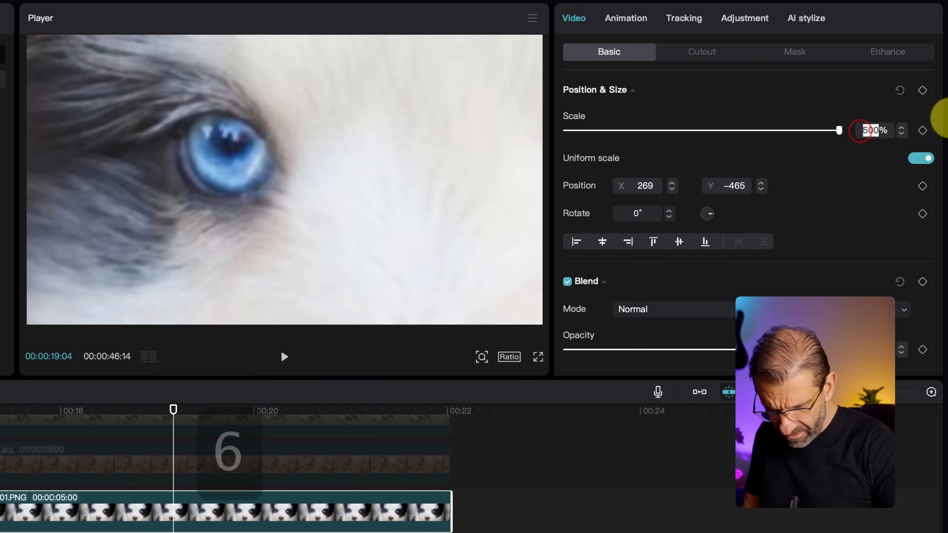
pyautogui.moveTo(838, 130); pyautogui.dragTo(694, 131)
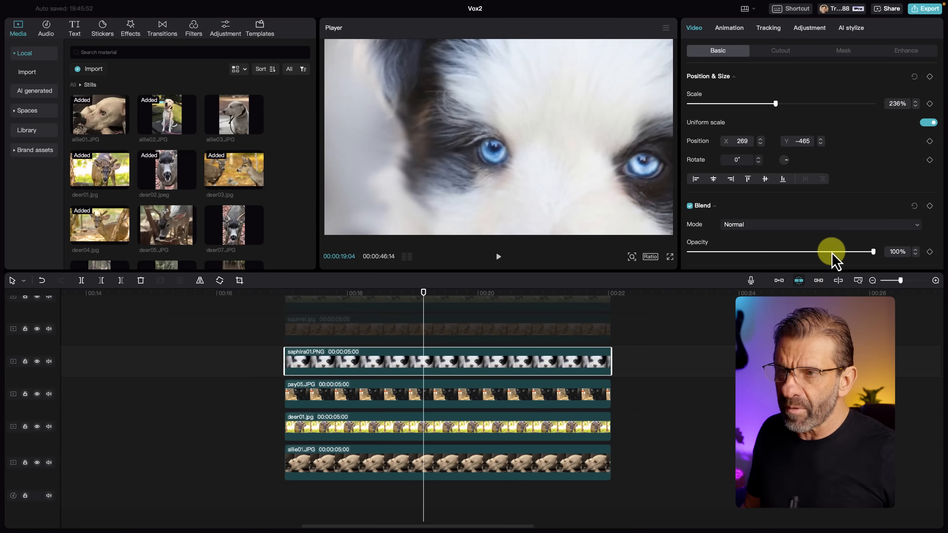
# Step: Lower saphira01.PNG's opacity to 63% and adjust its scale and position so the puppy's eye overlaps the cat's eye
pyautogui.moveTo(832, 252); pyautogui.dragTo(809, 252)
pyautogui.moveTo(567, 195); pyautogui.dragTo(577, 182)
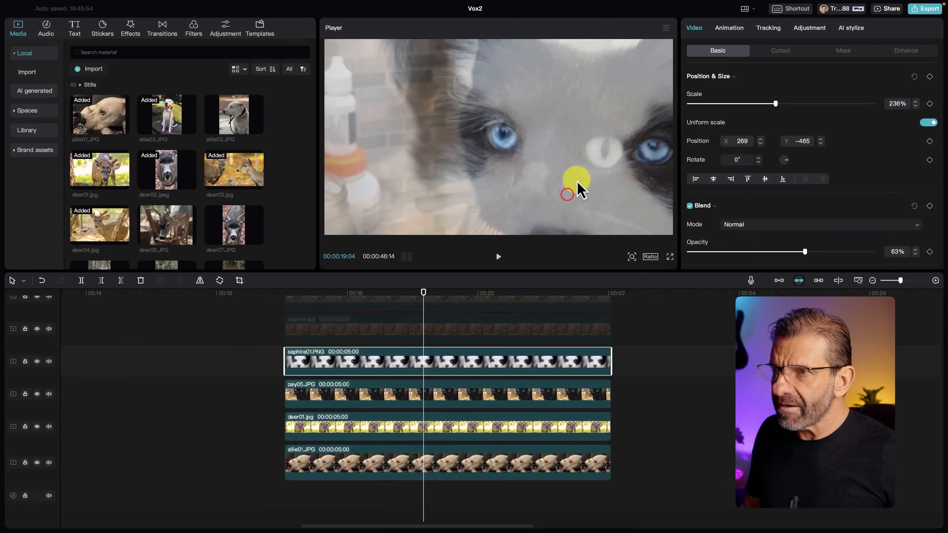
pyautogui.moveTo(777, 105); pyautogui.dragTo(785, 105)
pyautogui.moveTo(620, 146); pyautogui.dragTo(626, 151)
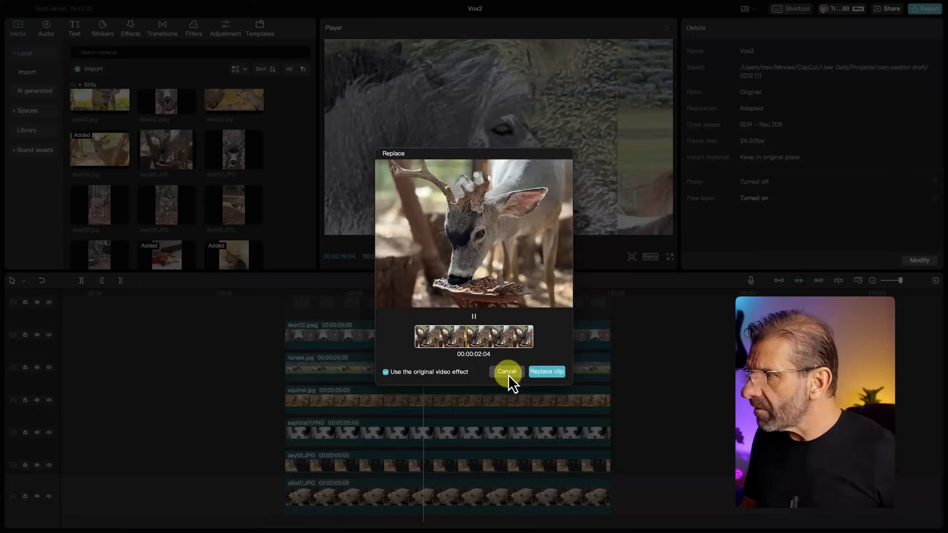
# Step: Cancel the pending replacement of a stacked still with the antlered deer photo
pyautogui.click(507, 377)
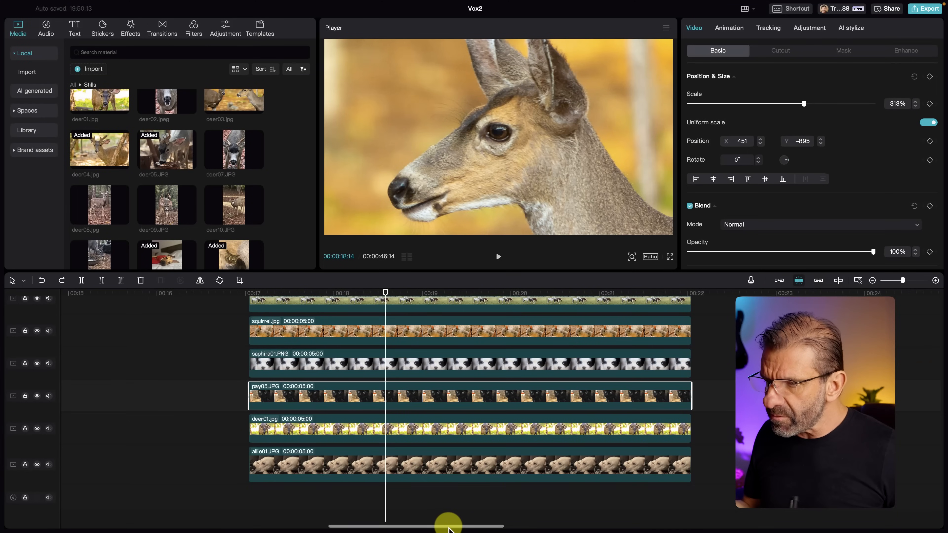
# Step: Trim all the stacked animal stills to one frame by splitting them at 00:00:17:02 and deleting everything after the cut
pyautogui.moveTo(447, 522)
pyautogui.mouseDown()
pyautogui.moveTo(480, 518)
pyautogui.moveTo(431, 521)
pyautogui.mouseUp()
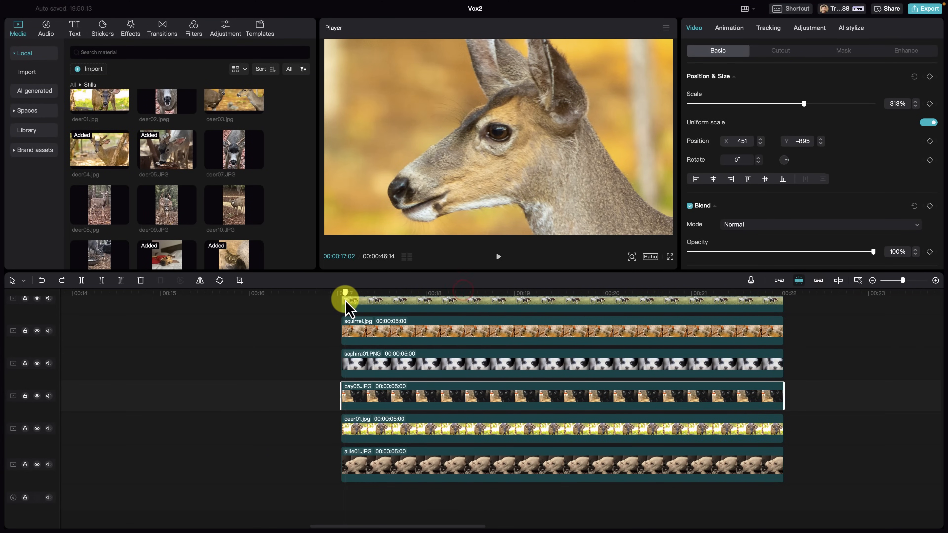
pyautogui.press('Right')
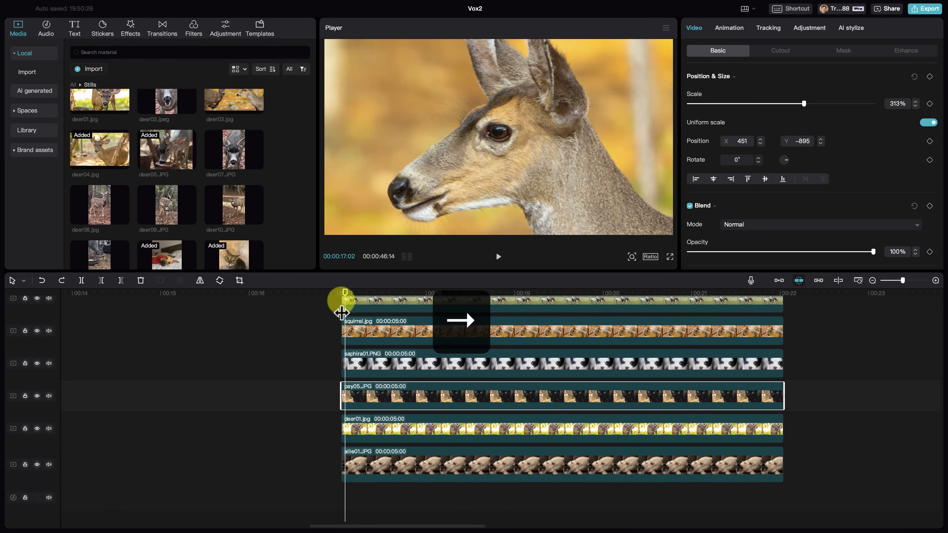
pyautogui.moveTo(824, 485); pyautogui.dragTo(634, 3)
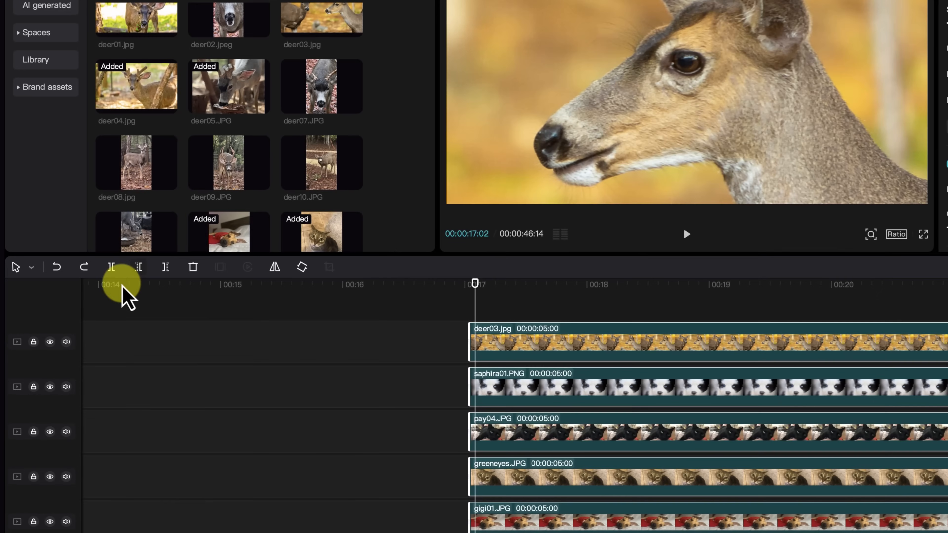
pyautogui.click(111, 267)
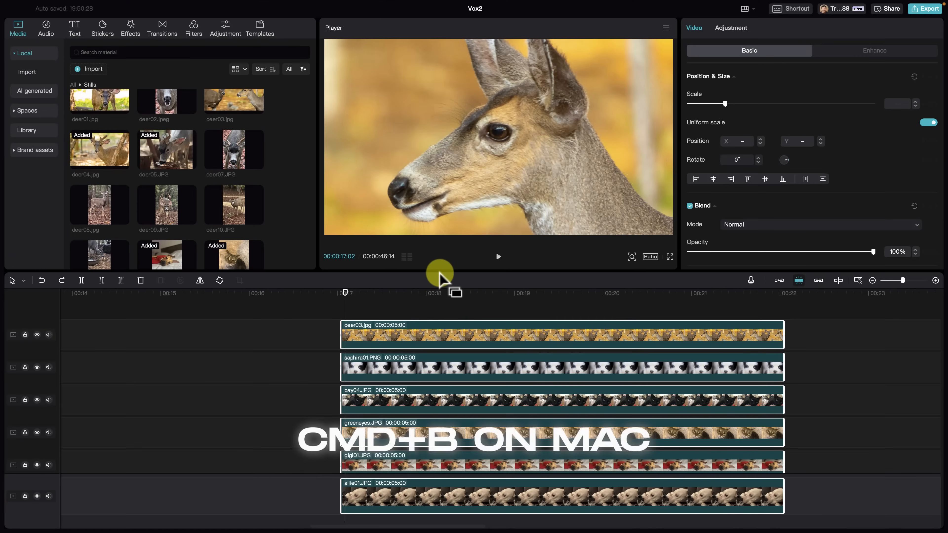
pyautogui.press('super+b')
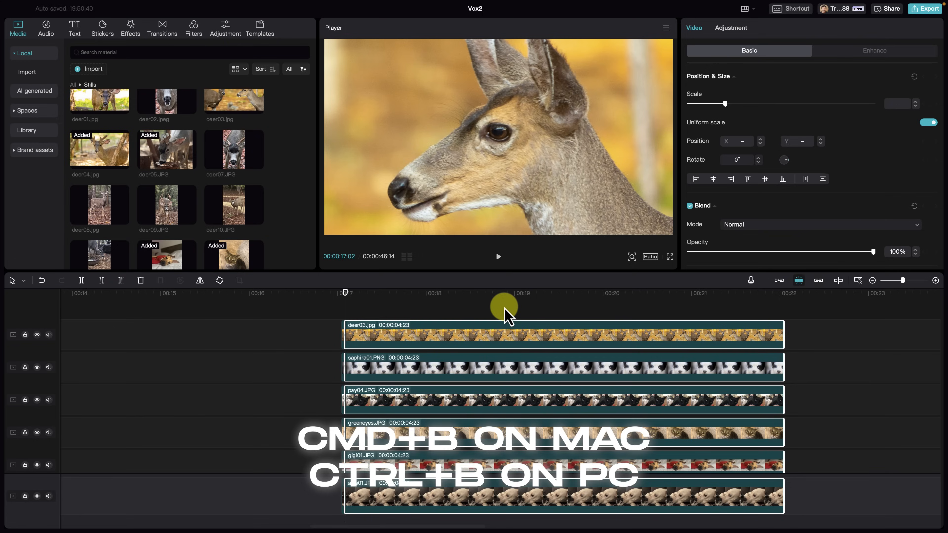
pyautogui.press('Delete')
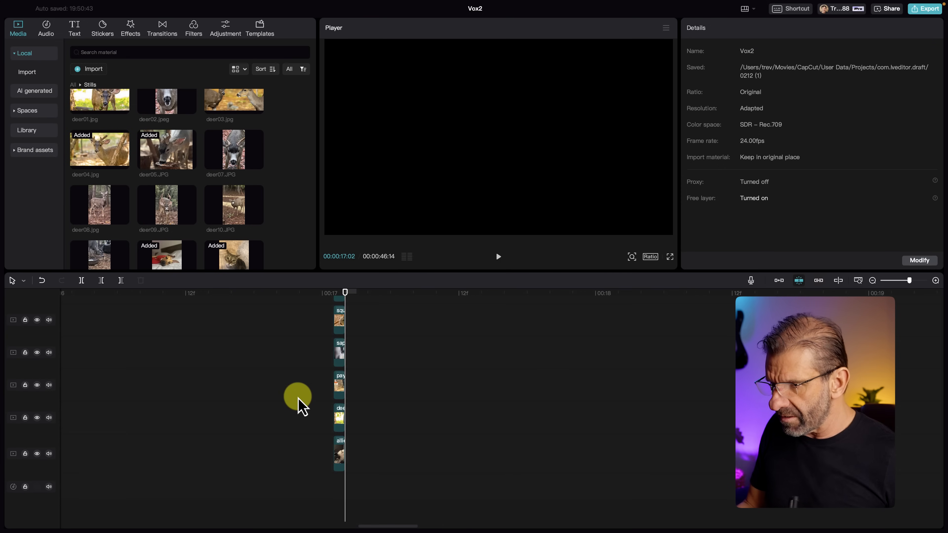
# Step: Move the stacked one-frame stills onto the main track one by one, end to end after allie01.JPG
pyautogui.moveTo(327, 413); pyautogui.dragTo(365, 452)
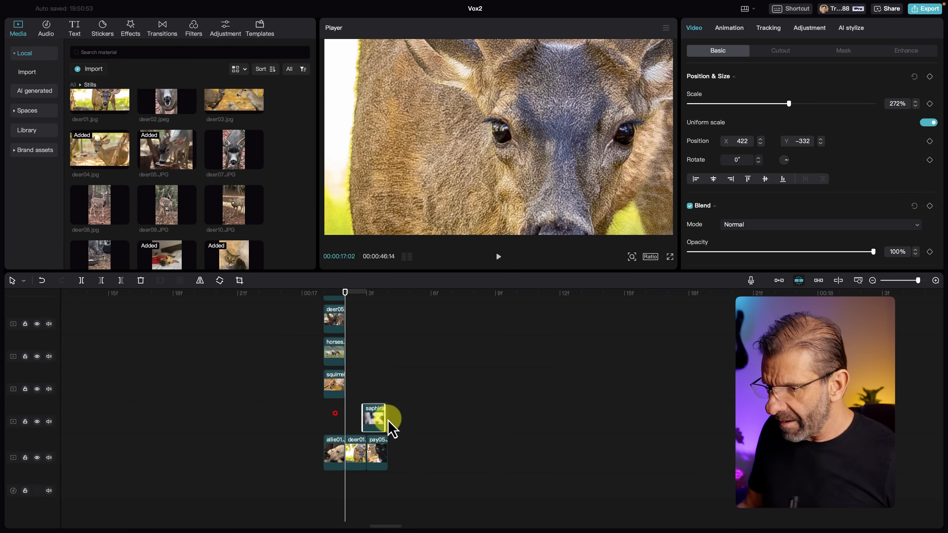
pyautogui.moveTo(405, 456); pyautogui.dragTo(403, 453)
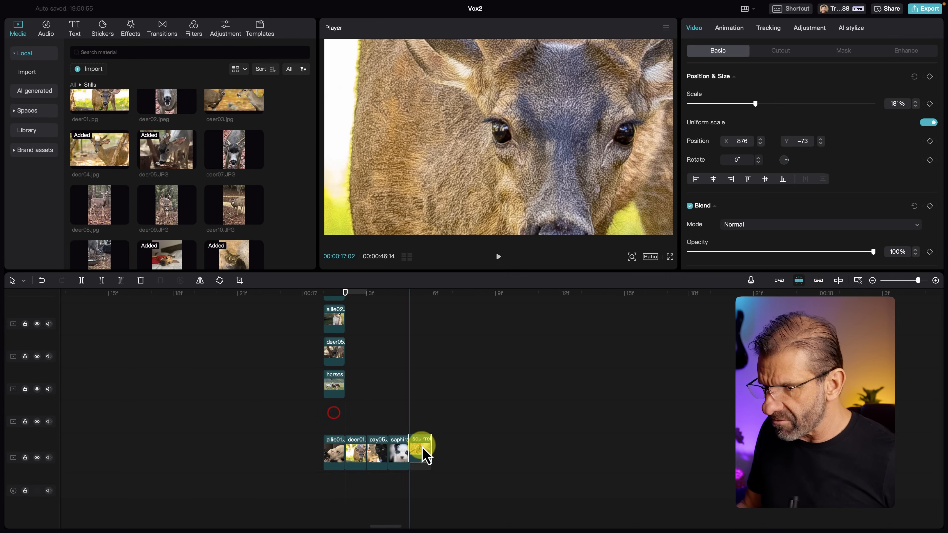
pyautogui.moveTo(333, 418); pyautogui.dragTo(465, 453)
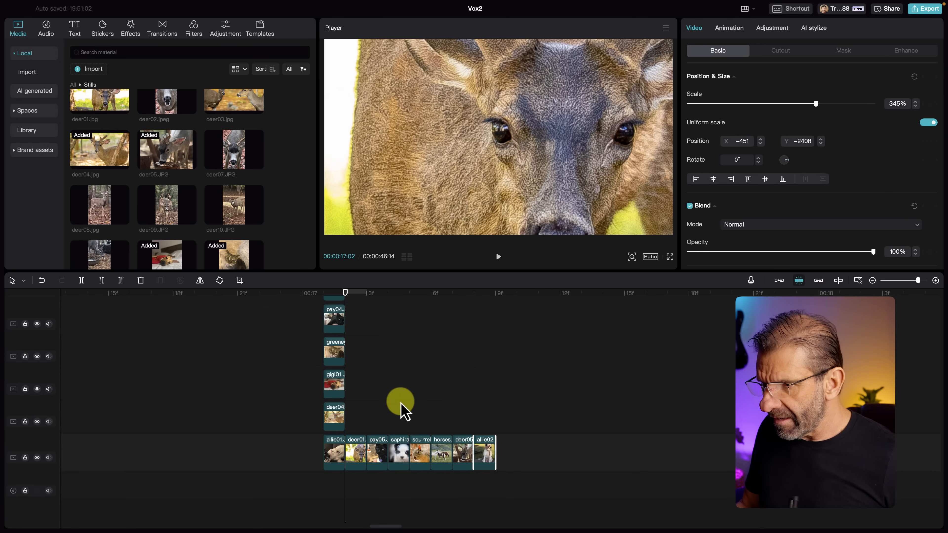
pyautogui.moveTo(525, 460); pyautogui.dragTo(547, 450)
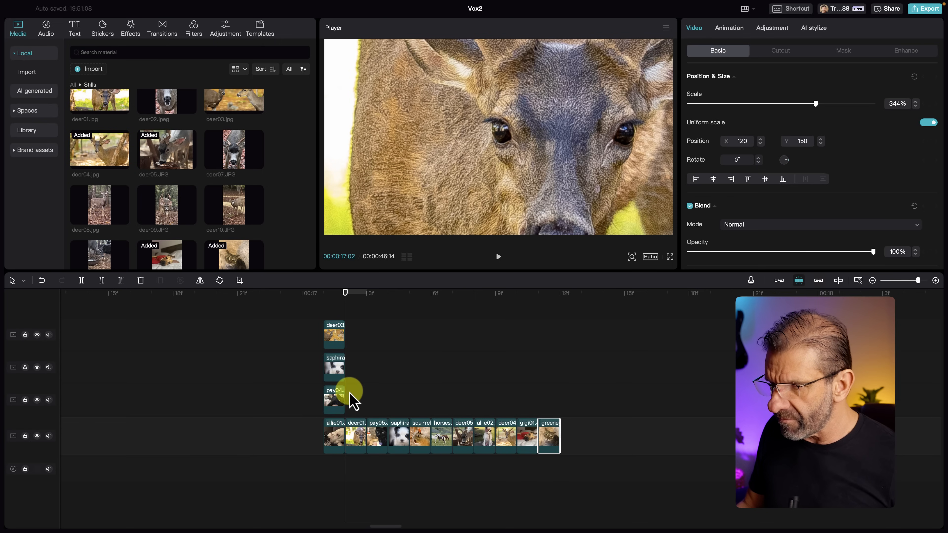
pyautogui.moveTo(334, 399); pyautogui.dragTo(597, 414)
pyautogui.moveTo(323, 374); pyautogui.dragTo(619, 411)
# Step: Play the montage of one-frame stills from its first frame at 00:00:17:01
pyautogui.click(323, 293)
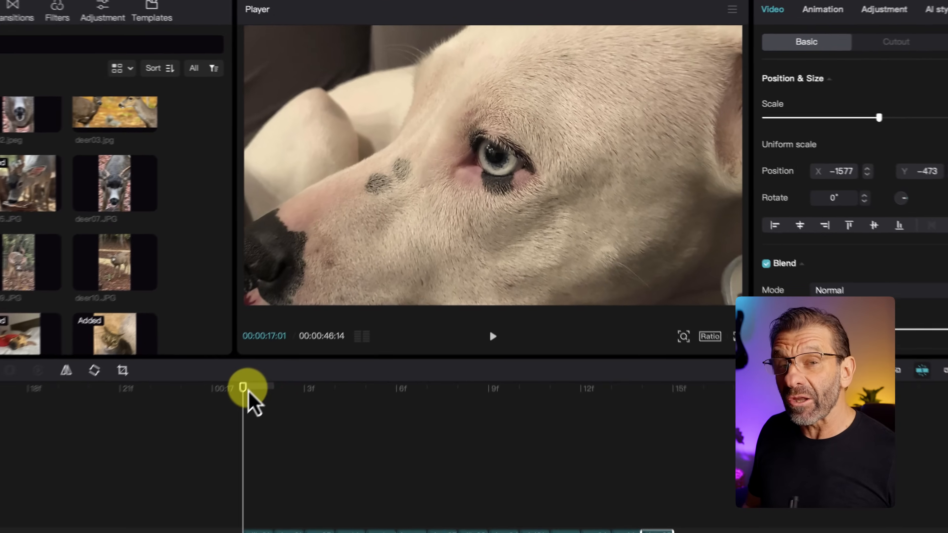
pyautogui.press('space')
pyautogui.press('space')
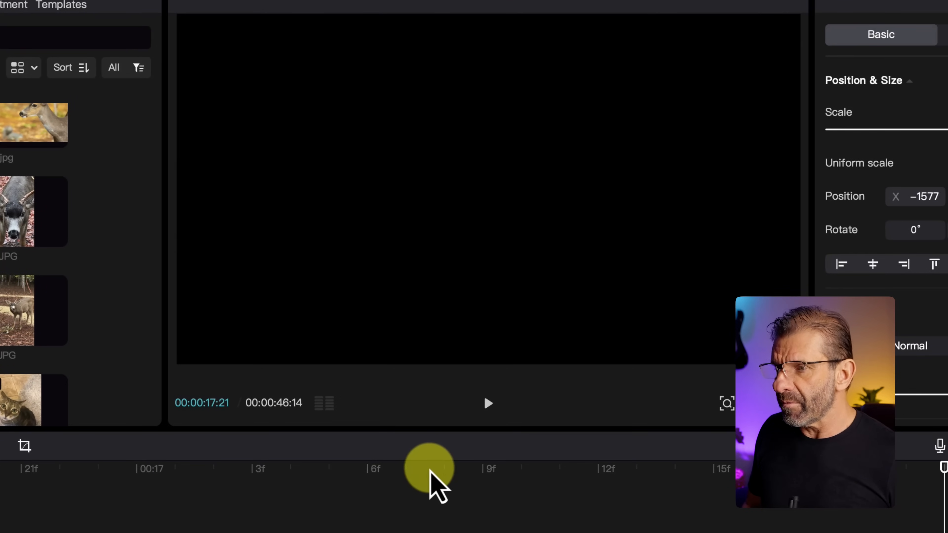
# Step: Step through the montage frame by frame, forward to the last still and back, to check the eye alignment
pyautogui.moveTo(430, 471); pyautogui.dragTo(191, 497)
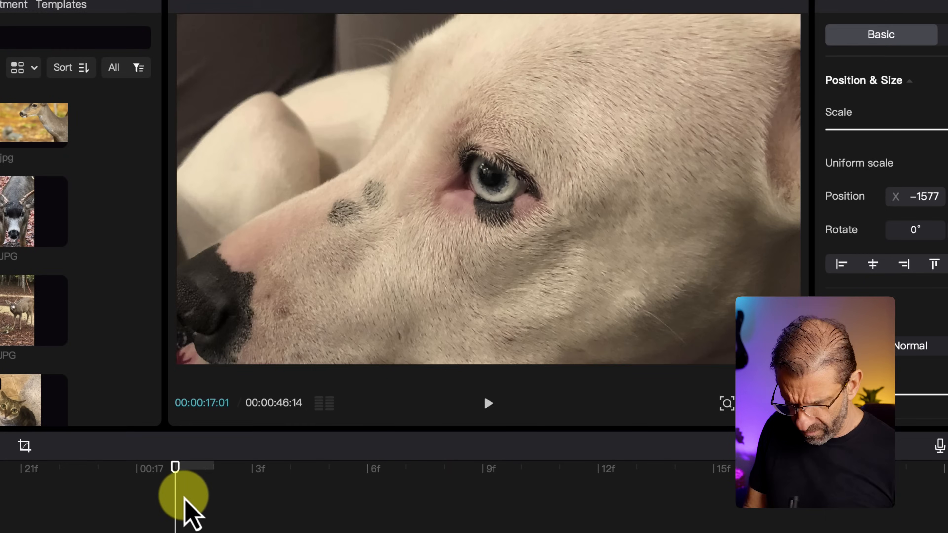
pyautogui.press('Right')
pyautogui.press('Right')
pyautogui.press('Right')
pyautogui.press('Right')
pyautogui.press('Right')
pyautogui.press('Right')
pyautogui.press('Right')
pyautogui.press('Right')
pyautogui.press('Right')
pyautogui.press('Right')
pyautogui.press('Right')
pyautogui.press('Right')
pyautogui.press('Right')
pyautogui.press('Right')
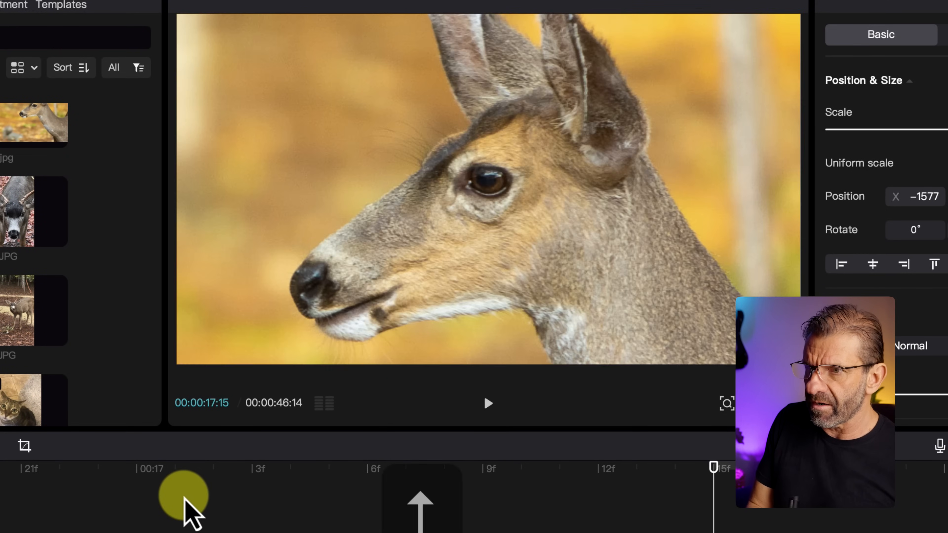
pyautogui.press('Left')
pyautogui.press('Left')
pyautogui.press('Left')
pyautogui.press('Left')
pyautogui.press('Left')
pyautogui.press('Left')
pyautogui.press('Left')
pyautogui.press('Left')
pyautogui.press('Left')
pyautogui.press('Left')
pyautogui.press('Left')
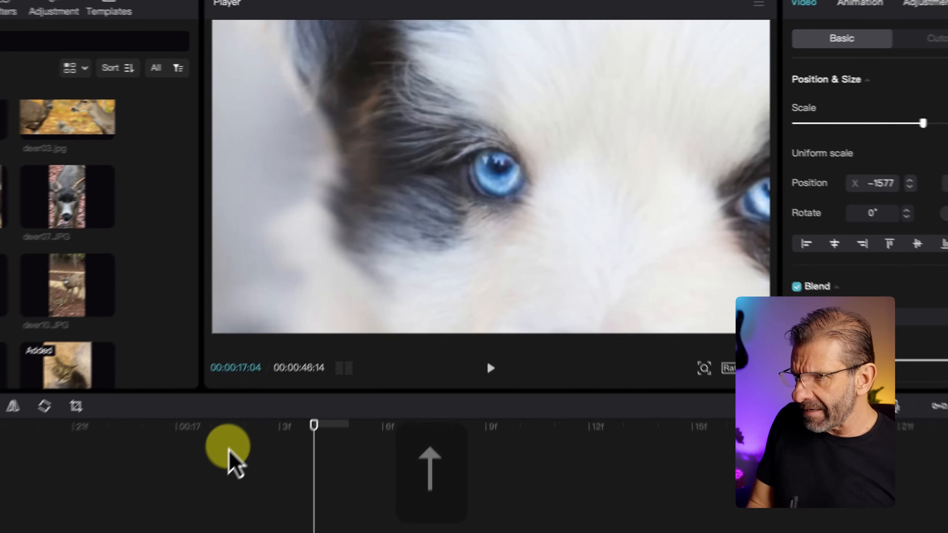
pyautogui.press('Up')
pyautogui.press('Up')
pyautogui.press('Up')
# Step: Select the whole montage of stills and move it directly against the end of the TrevCloser.m4v clip, and check the join
pyautogui.hotkey('shift', 'z')
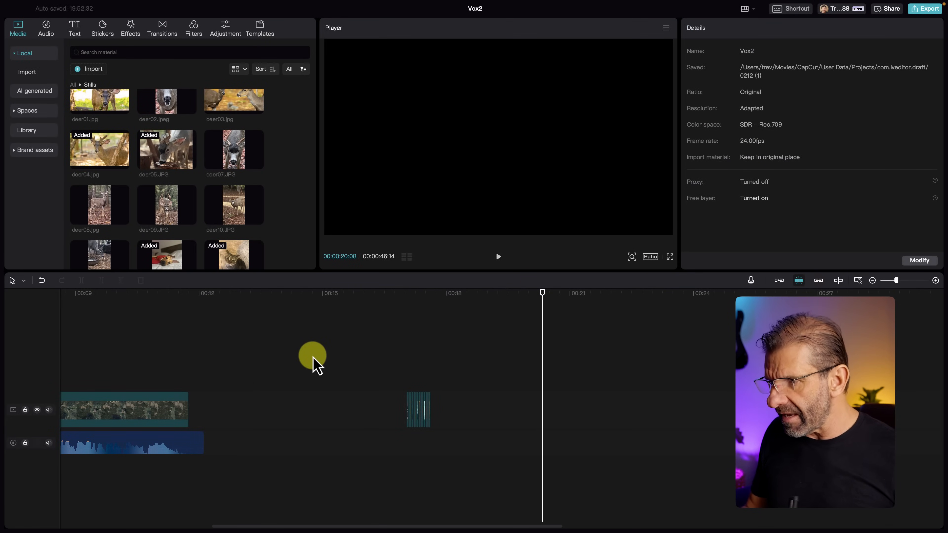
pyautogui.moveTo(319, 351); pyautogui.dragTo(560, 521)
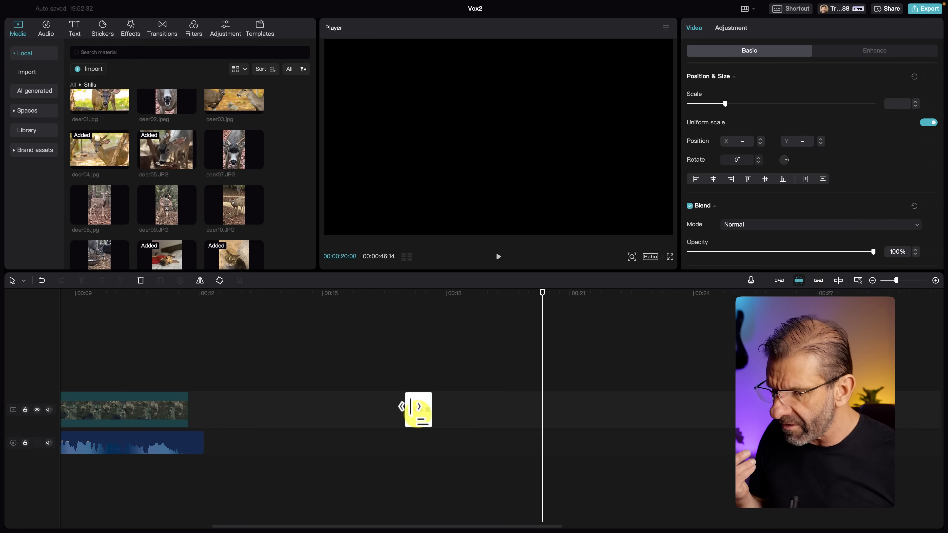
pyautogui.click(418, 293)
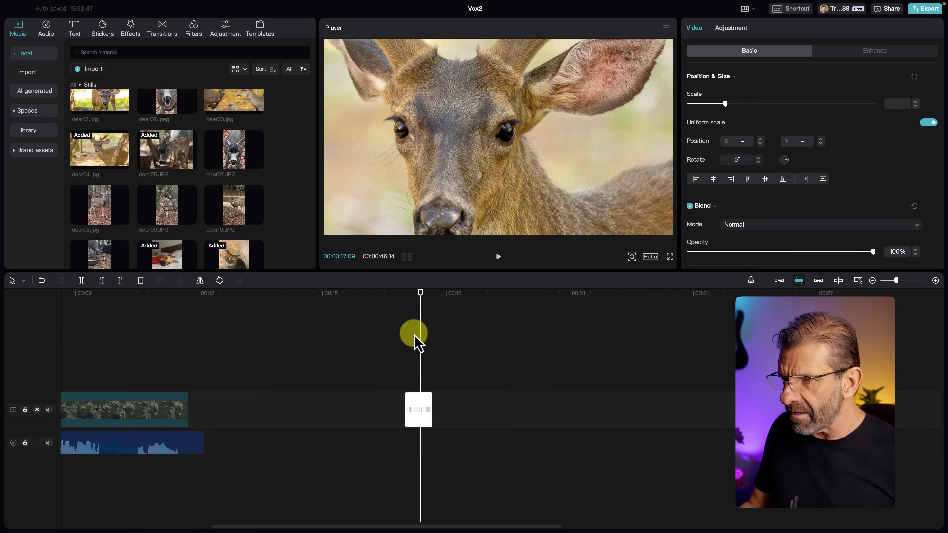
pyautogui.scroll(5, 414, 335)
pyautogui.scroll(3, 415, 335)
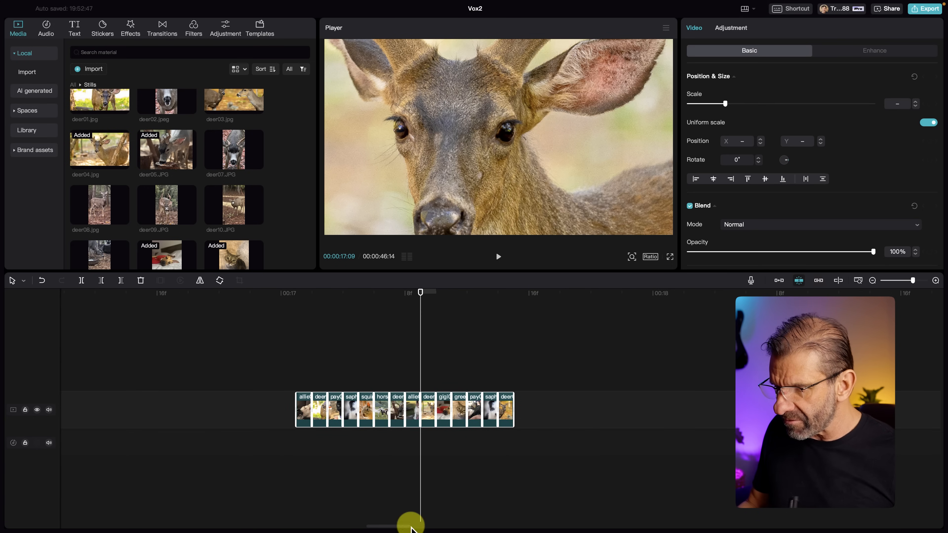
pyautogui.hscroll(-5, 692, 392)
pyautogui.moveTo(677, 408); pyautogui.dragTo(546, 412)
pyautogui.click(594, 342)
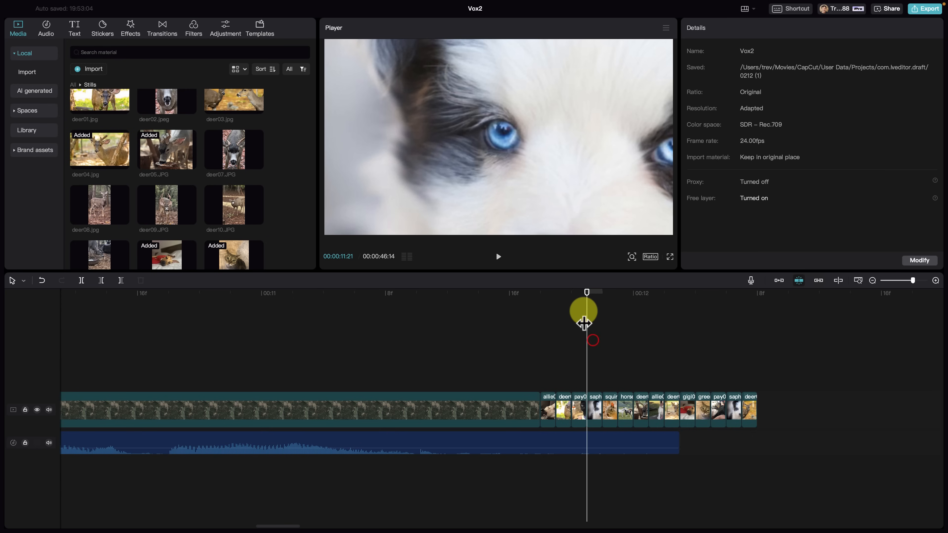
pyautogui.moveTo(578, 304); pyautogui.dragTo(575, 303)
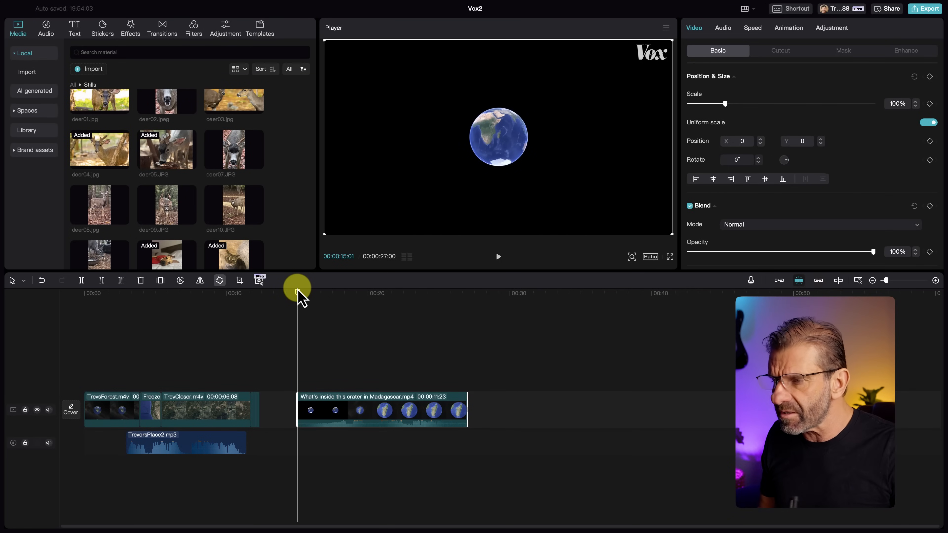
# Step: Play the start of the Vox Madagascar reference clip, and search the sound effects for "reverse guitar"
pyautogui.press('space')
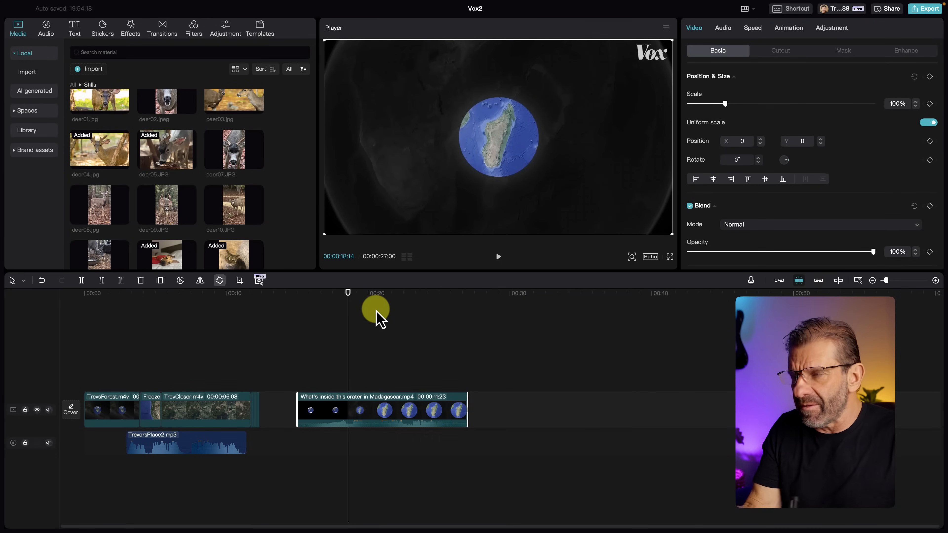
pyautogui.click(46, 30)
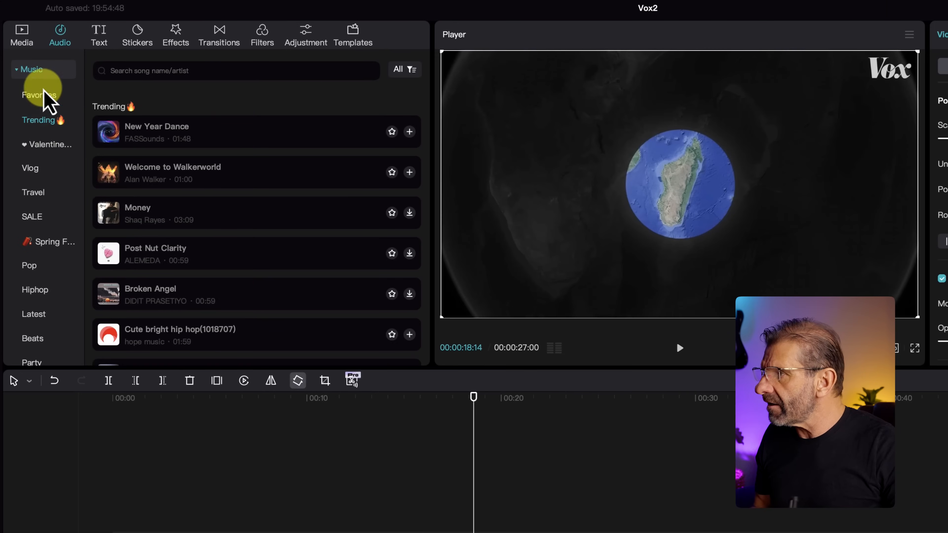
pyautogui.click(23, 55)
pyautogui.click(37, 98)
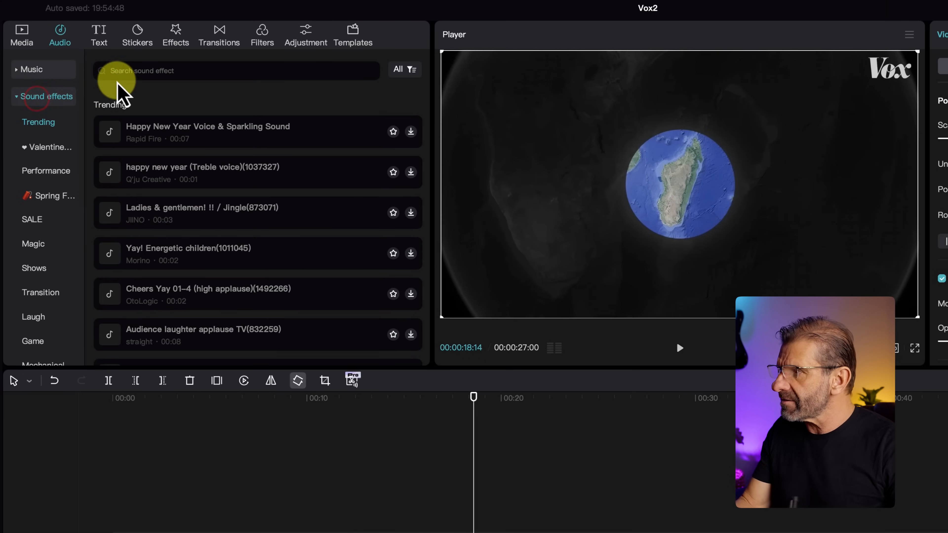
pyautogui.click(125, 71)
pyautogui.write('rever')
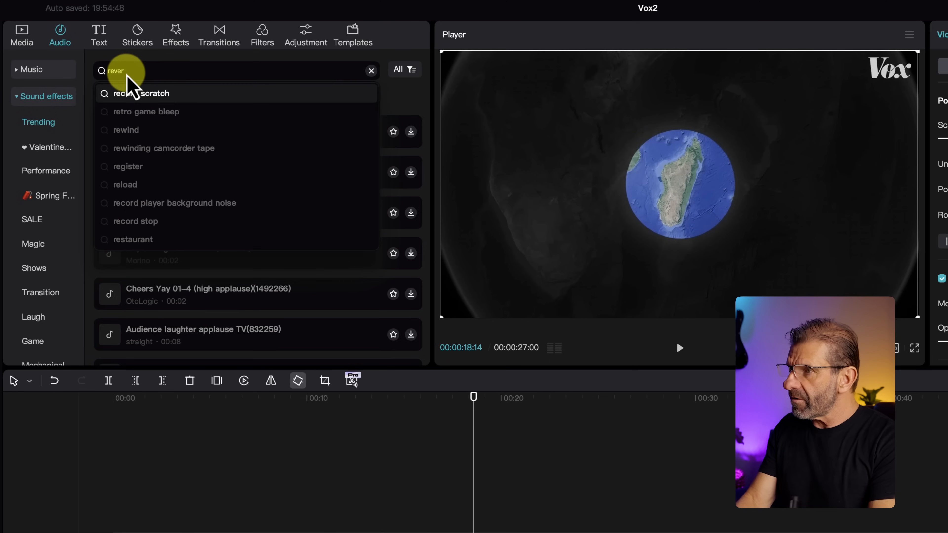
pyautogui.write('se guitar')
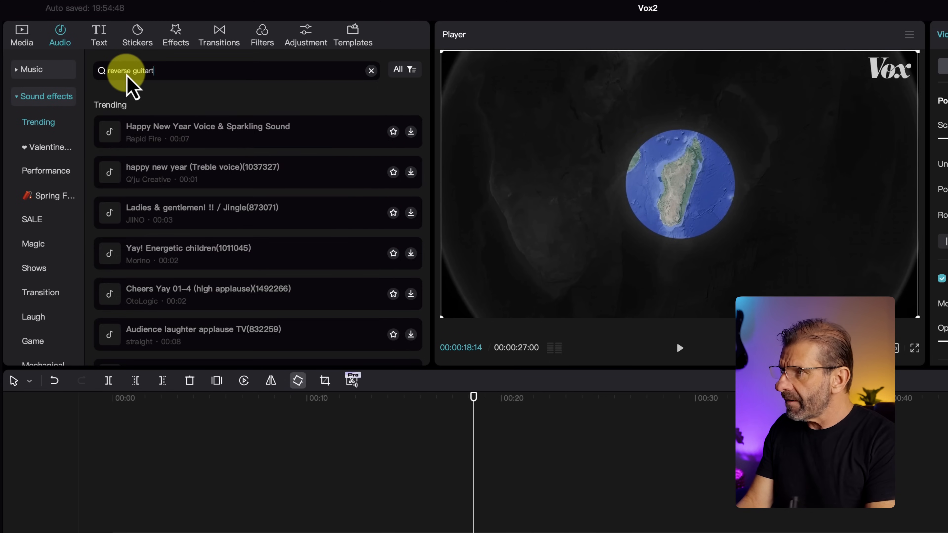
pyautogui.press('Return')
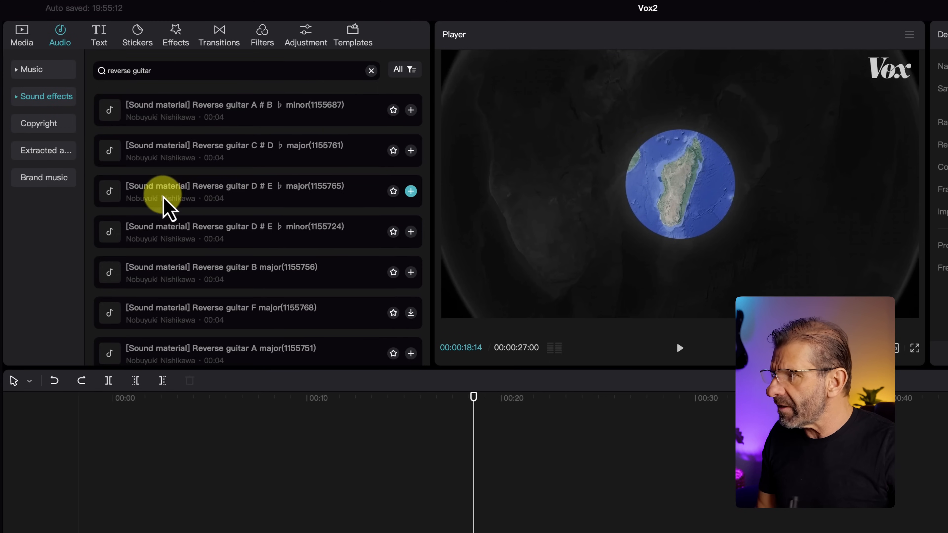
# Step: Preview the "Reverse guitar D # E ♭ major" sound effect and place it on a new audio track at the timeline's start
pyautogui.click(126, 190)
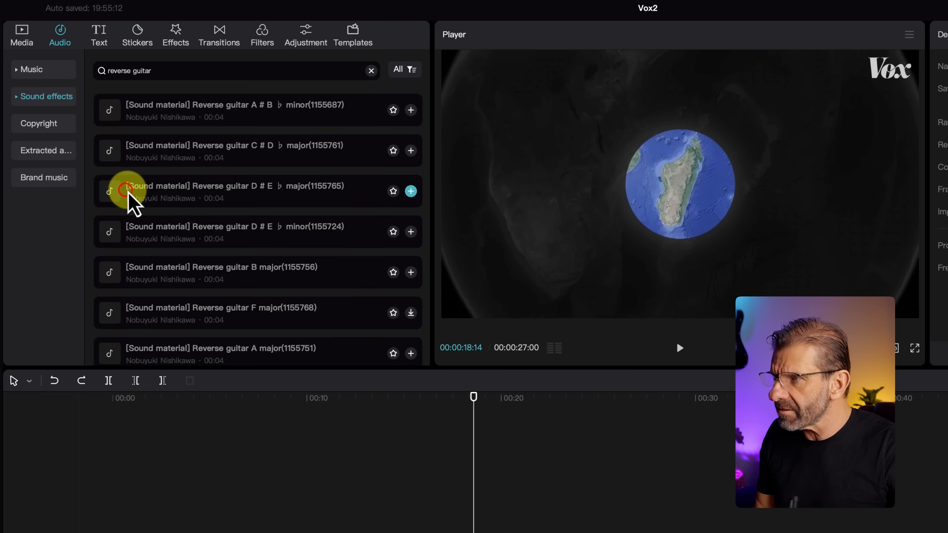
pyautogui.click(117, 191)
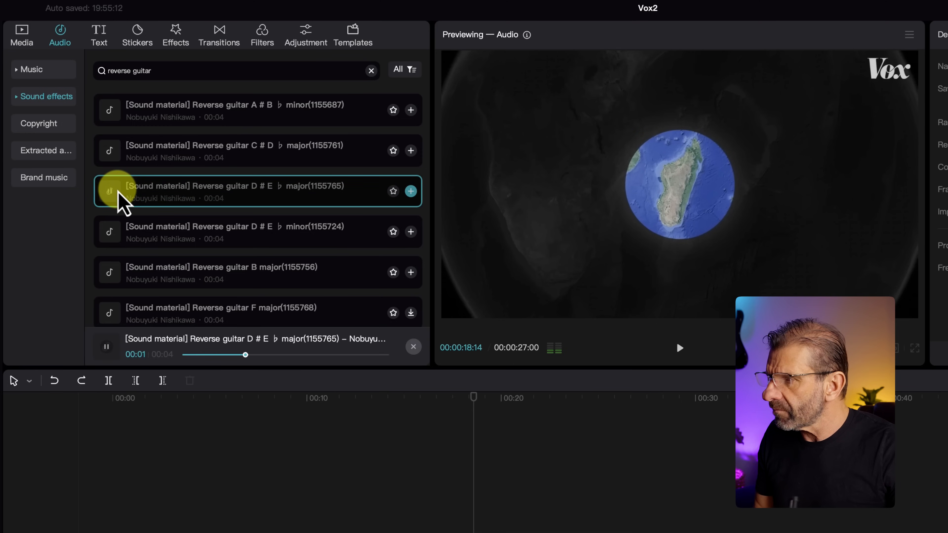
pyautogui.moveTo(146, 191); pyautogui.dragTo(117, 490)
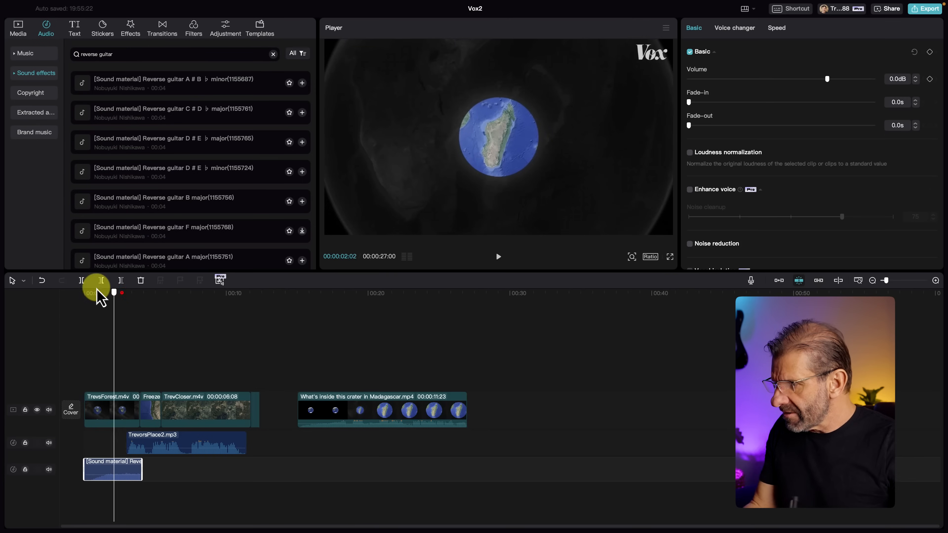
# Step: Play the opening with the reverse guitar effect and shorten the effect's end to about 00:00:03:05
pyautogui.moveTo(120, 292); pyautogui.dragTo(65, 284)
pyautogui.press('super+equal')
pyautogui.press('super+equal')
pyautogui.press('super+equal')
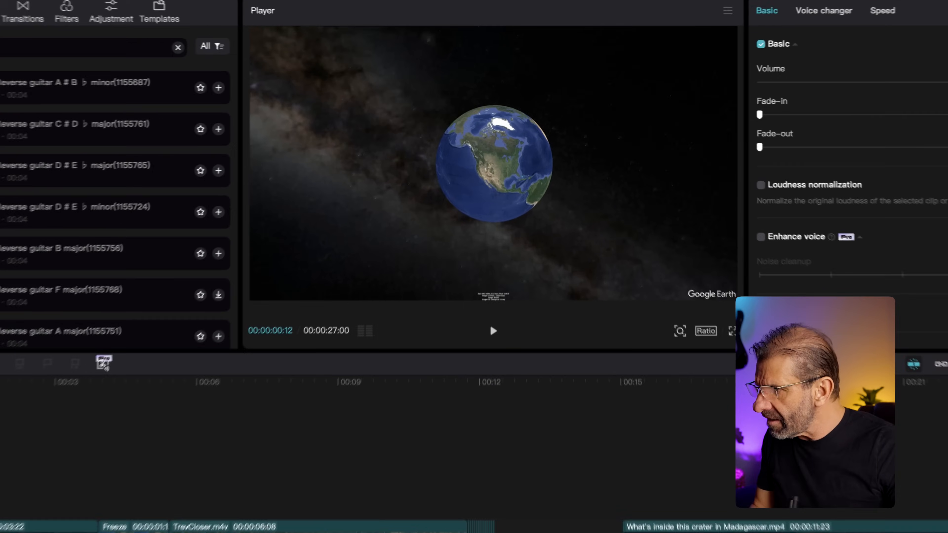
pyautogui.click(492, 331)
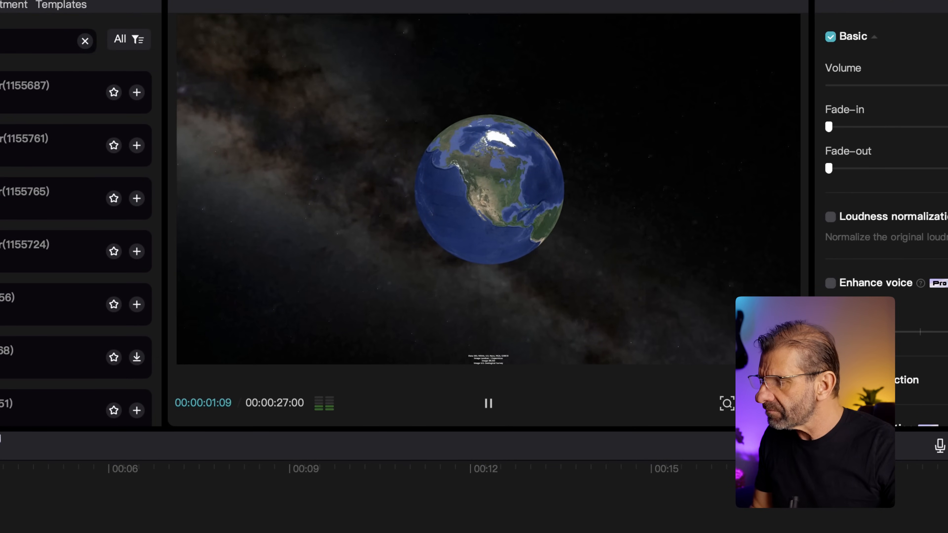
pyautogui.press('space')
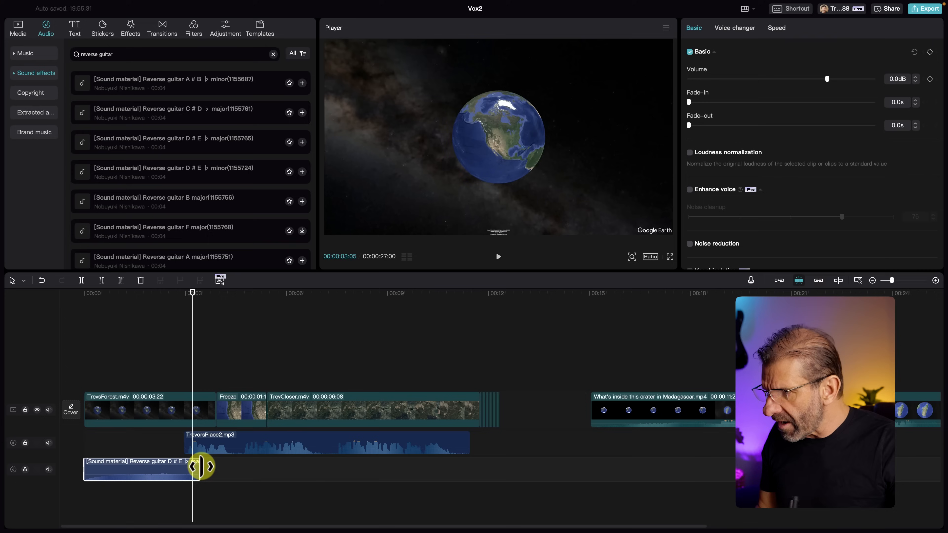
pyautogui.moveTo(202, 465); pyautogui.dragTo(193, 466)
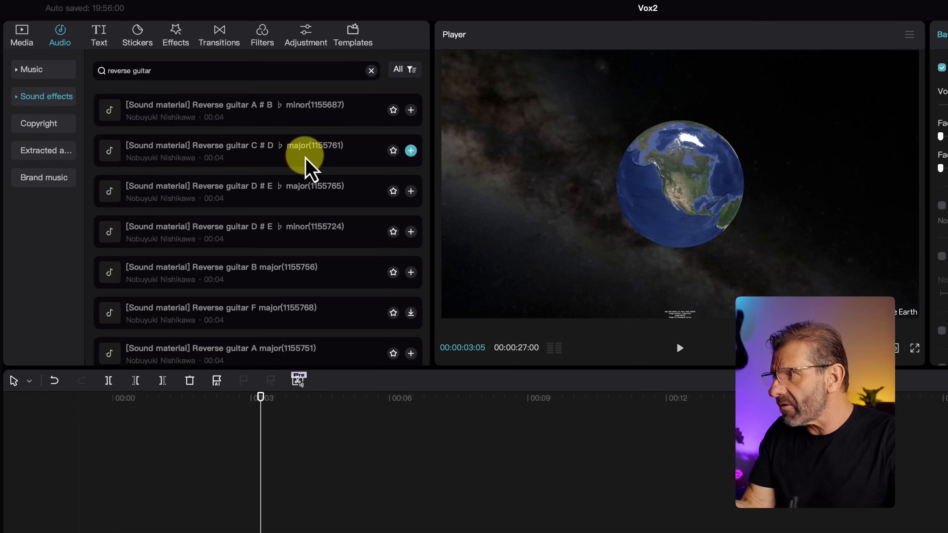
# Step: Place riser.mp3 from the project's Audio media folder on a new audio track below the reverse guitar effect
pyautogui.click(22, 37)
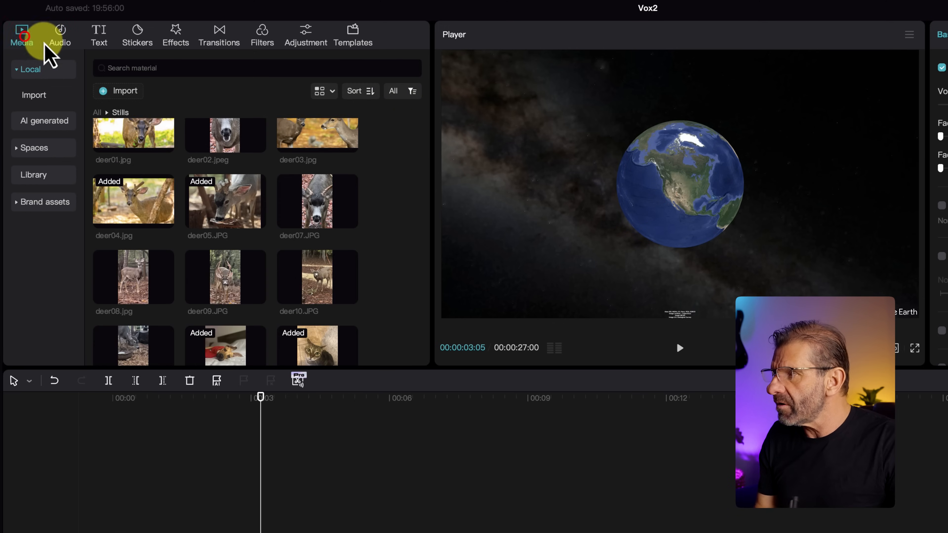
pyautogui.click(95, 112)
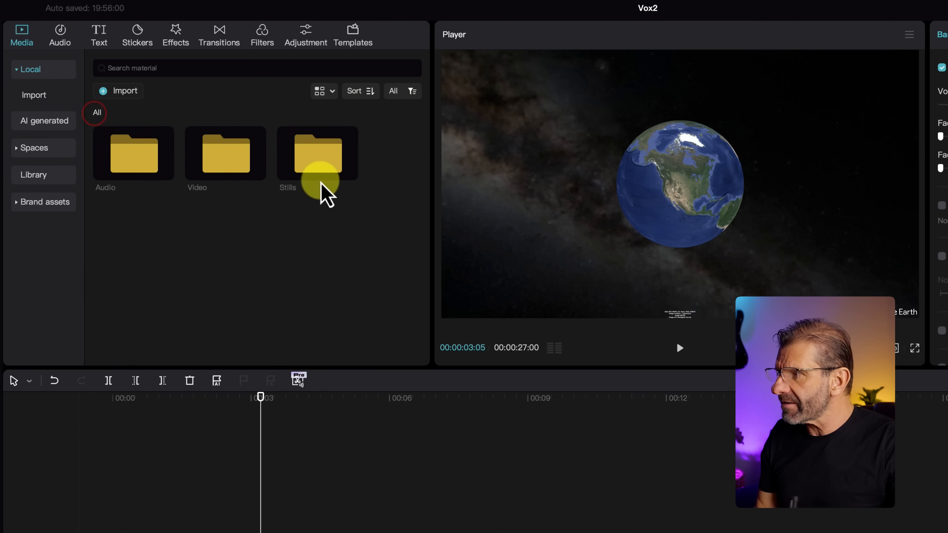
pyautogui.doubleClick(130, 149)
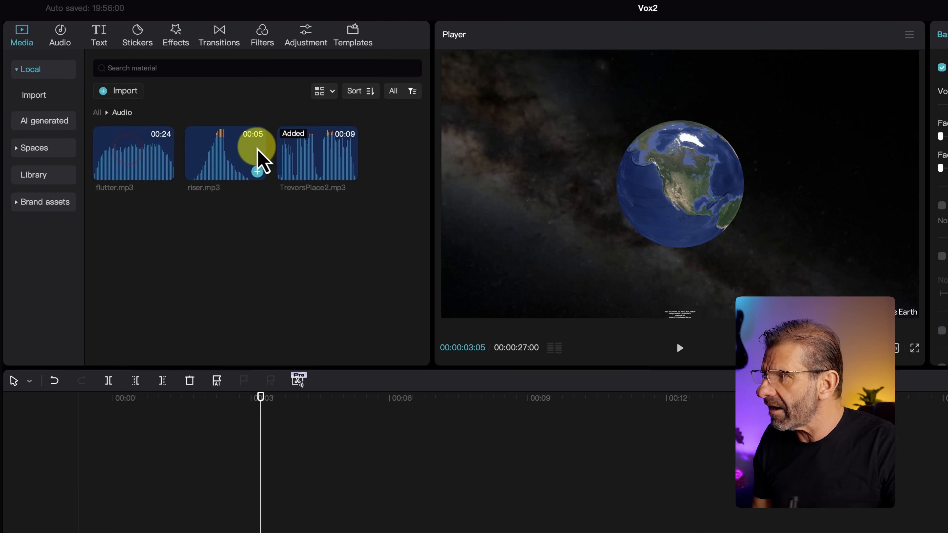
pyautogui.click(231, 143)
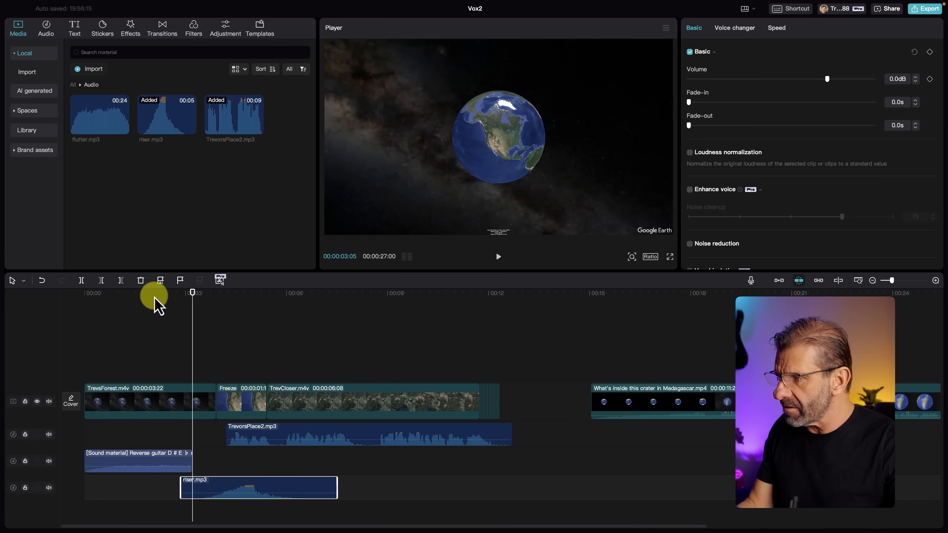
# Step: Move riser.mp3 earlier so its peak meets the end of the reverse guitar effect, and play that section
pyautogui.press('super+equal')
pyautogui.press('super+equal')
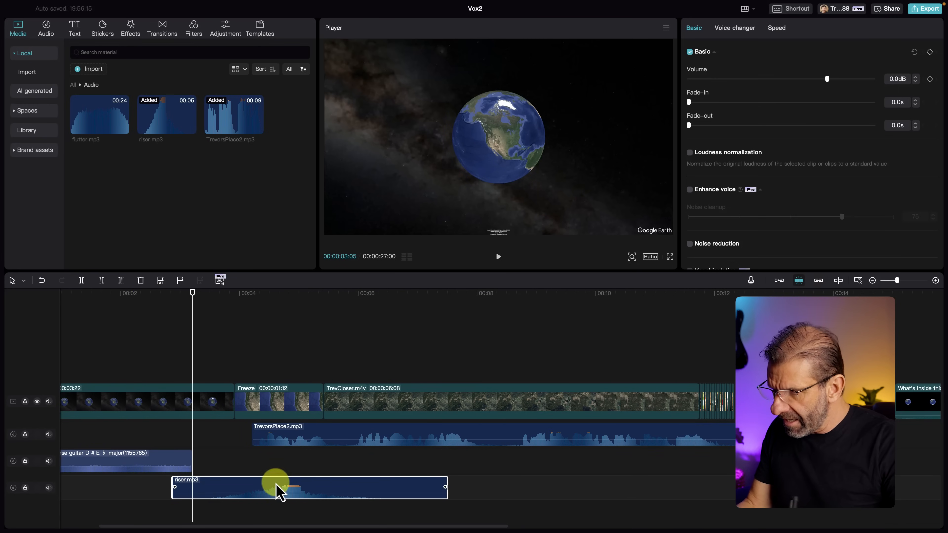
pyautogui.moveTo(325, 481); pyautogui.dragTo(218, 483)
pyautogui.click(115, 294)
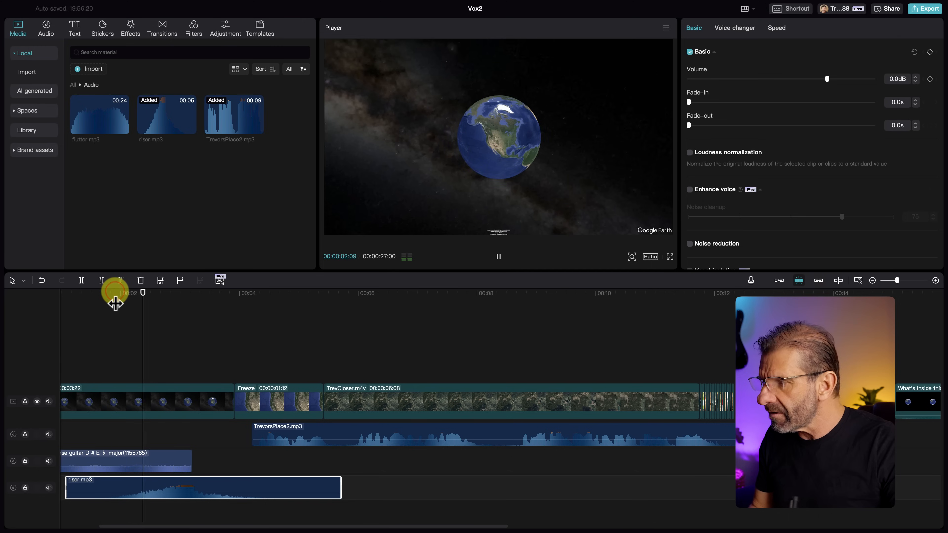
pyautogui.press('space')
pyautogui.moveTo(231, 482); pyautogui.dragTo(228, 481)
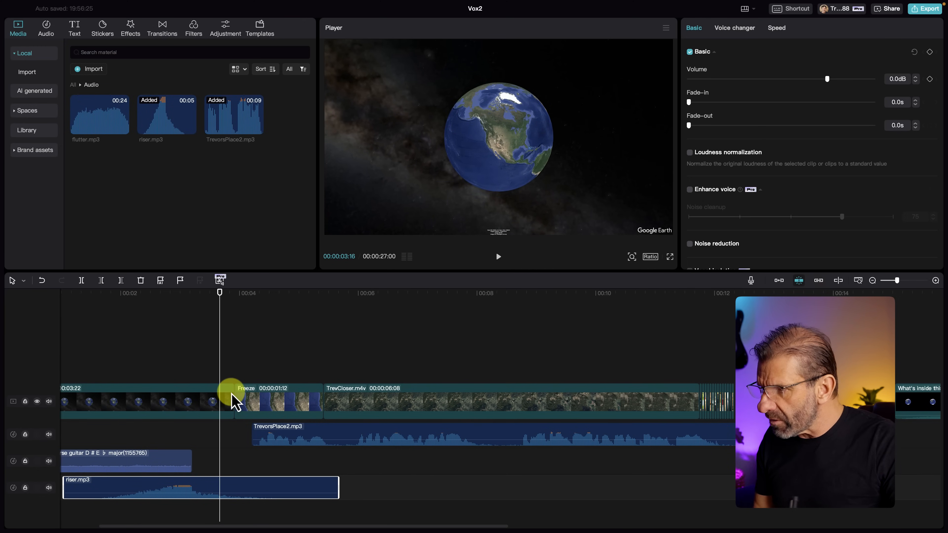
# Step: Shorten the end of TrevsForest.m4v to 00:00:03:05, move the freeze frame directly against it, and play the cut
pyautogui.moveTo(232, 389); pyautogui.dragTo(193, 395)
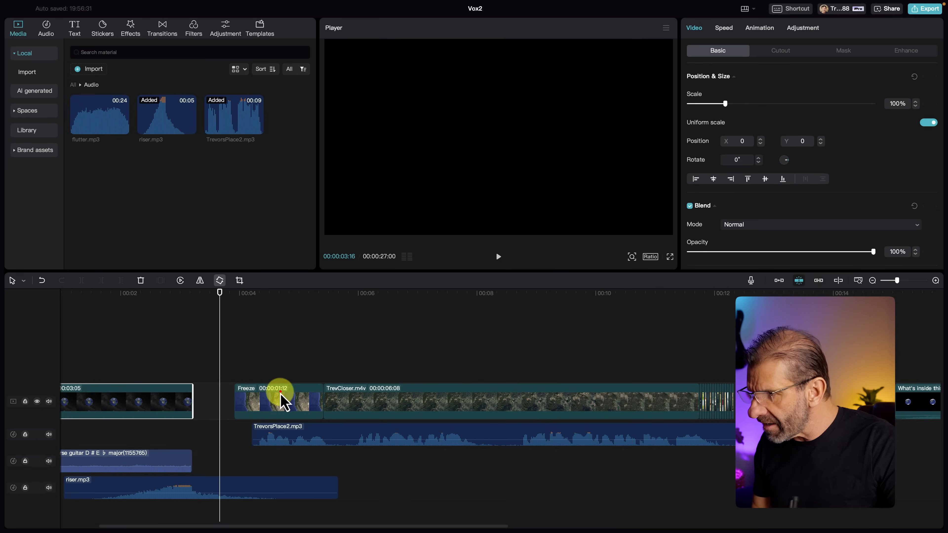
pyautogui.moveTo(281, 395); pyautogui.dragTo(253, 405)
pyautogui.click(240, 404)
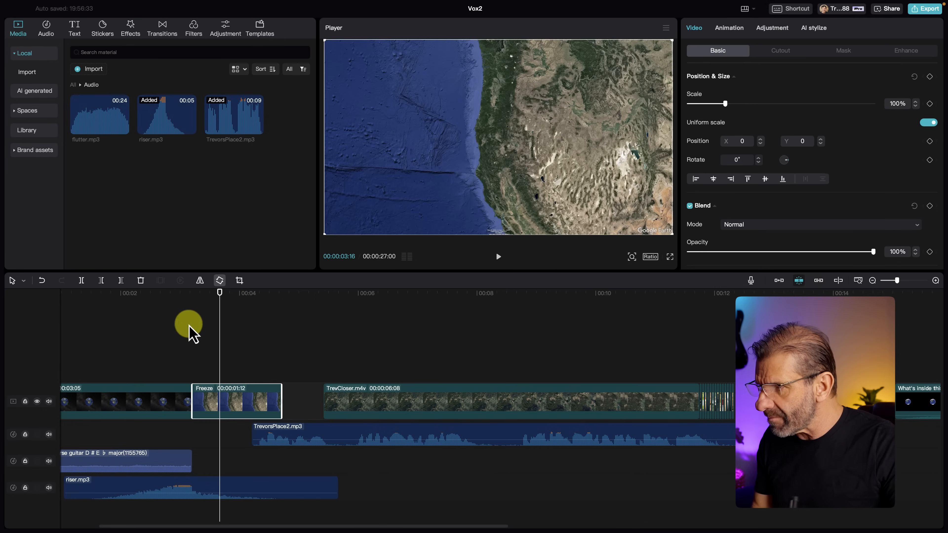
pyautogui.click(140, 293)
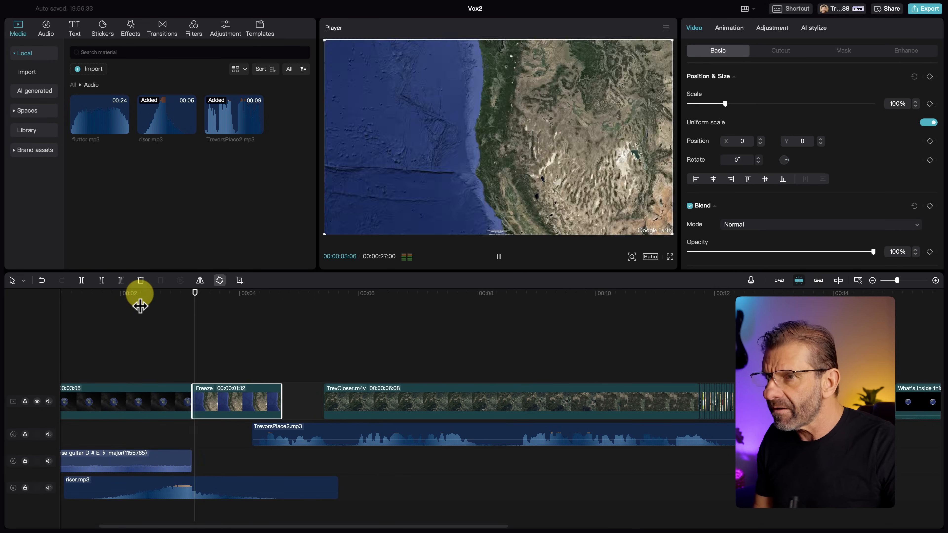
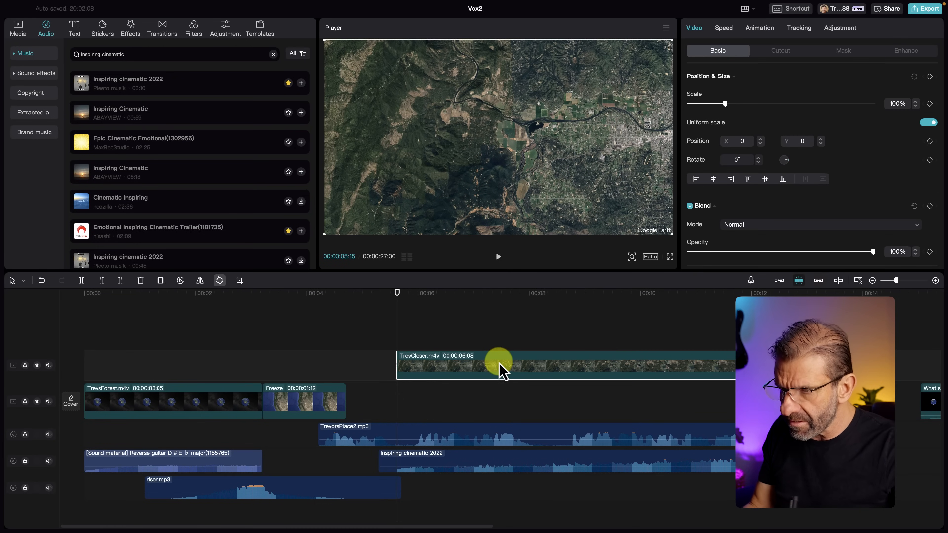
# Step: Extend the freeze frame to 00:00:02:10 so it reaches the start of TrevCloser.m4v
pyautogui.moveTo(344, 398); pyautogui.dragTo(397, 402)
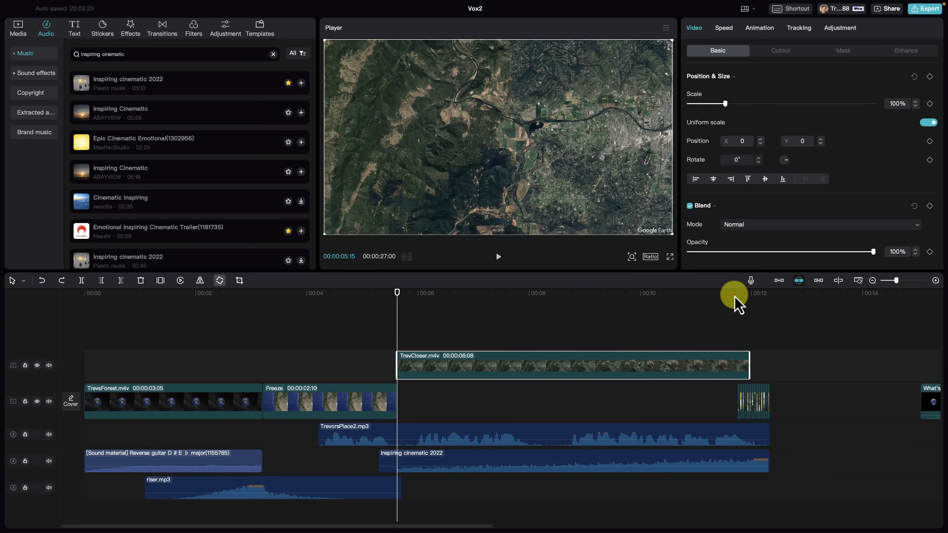
# Step: Trim TrevCloser.m4v to 00:00:06:03 so it ends at the stills montage, and move it down to the main track
pyautogui.click(734, 294)
pyautogui.scroll(5, 743, 322)
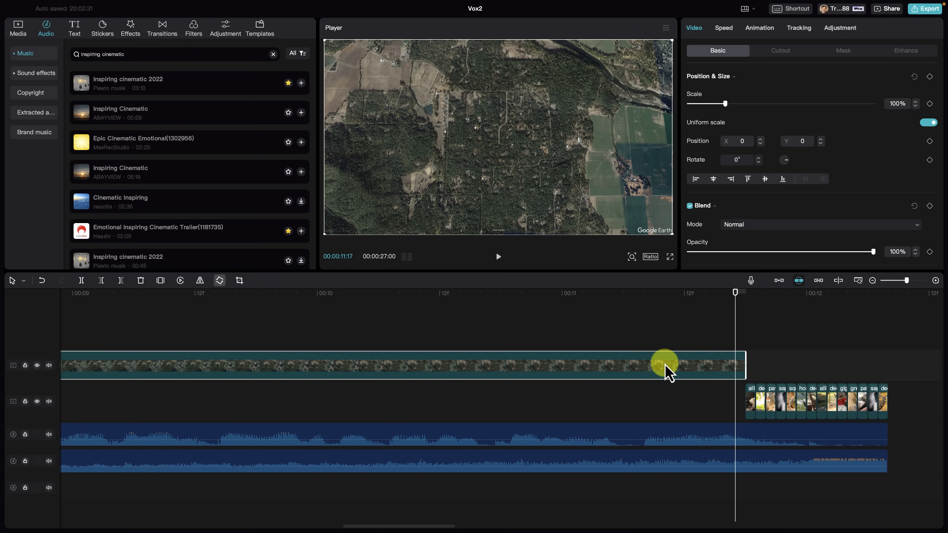
pyautogui.moveTo(667, 372); pyautogui.dragTo(666, 403)
pyautogui.hotkey('shift', 'z')
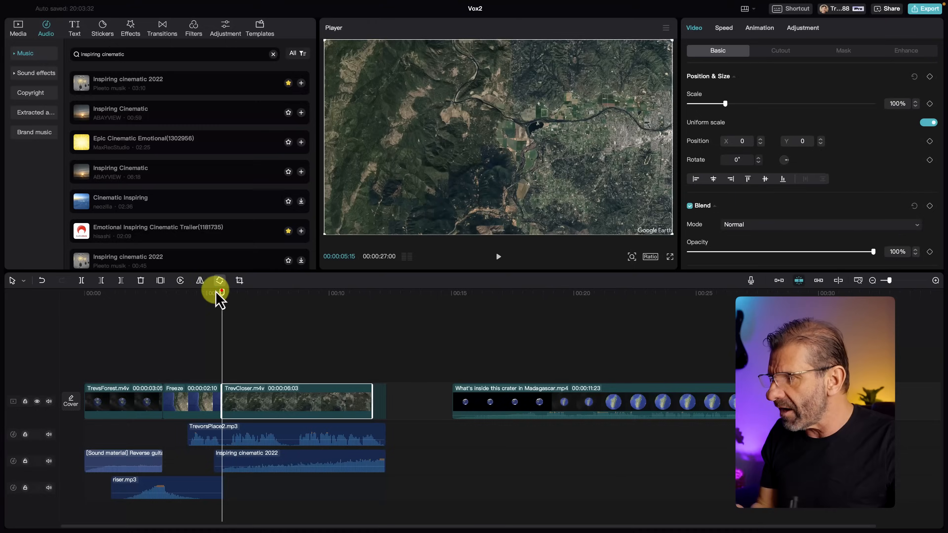
# Step: Select all the clips on the three audio tracks and toggle them off and back on
pyautogui.moveTo(218, 292); pyautogui.dragTo(66, 313)
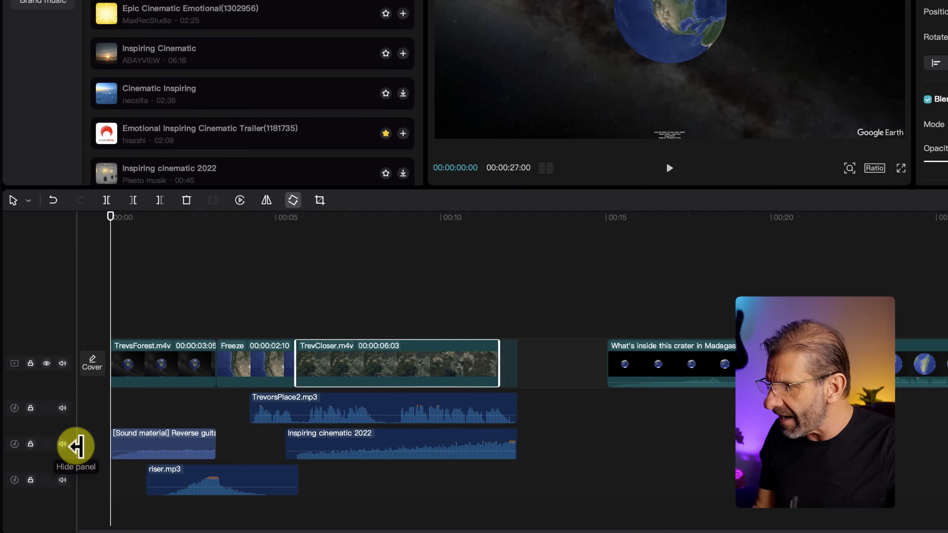
pyautogui.moveTo(149, 405); pyautogui.dragTo(477, 500)
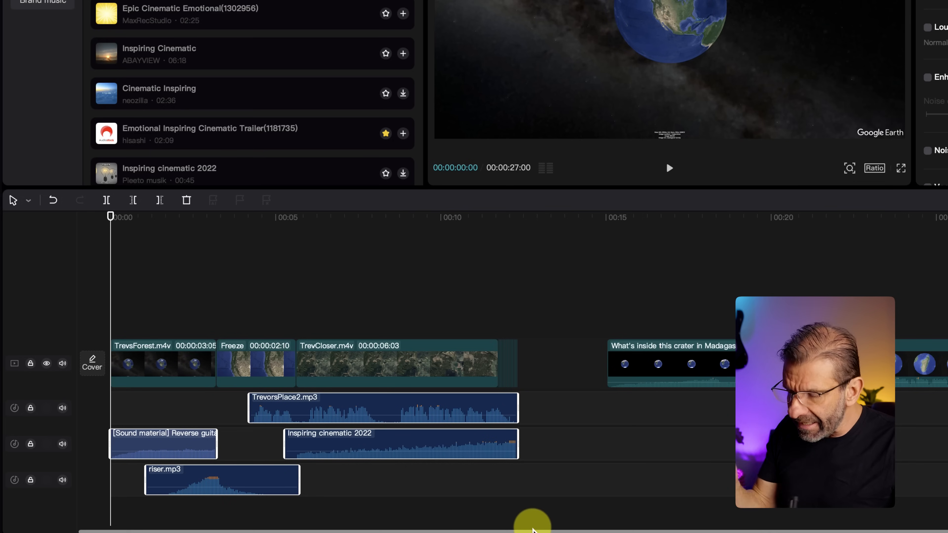
pyautogui.press('v')
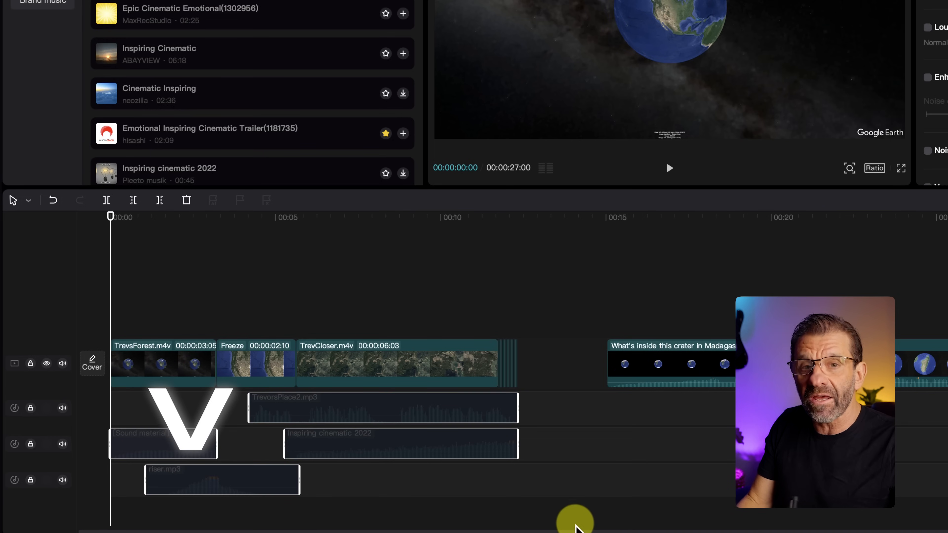
pyautogui.press('v')
pyautogui.press('v')
pyautogui.press('v')
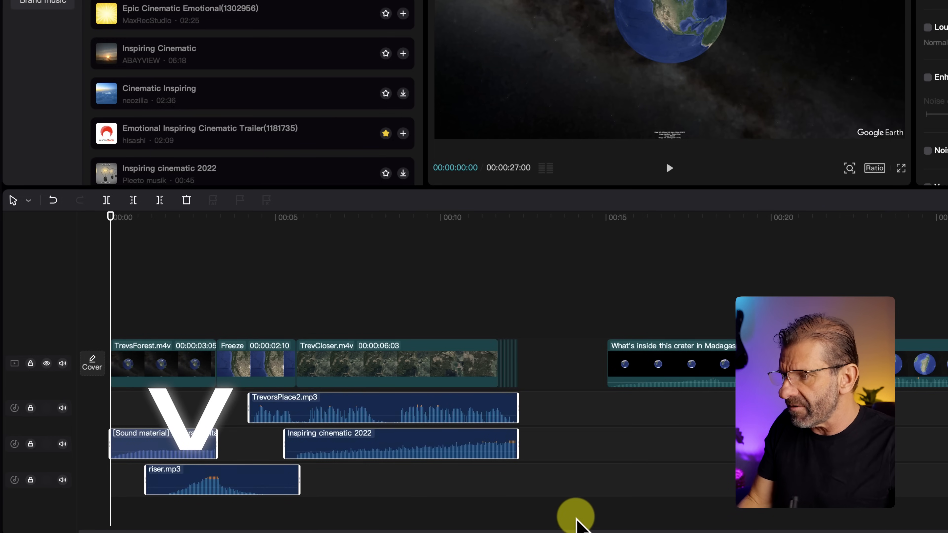
# Step: Mute the three audio tracks and unmute them again
pyautogui.click(62, 407)
pyautogui.click(62, 443)
pyautogui.click(62, 480)
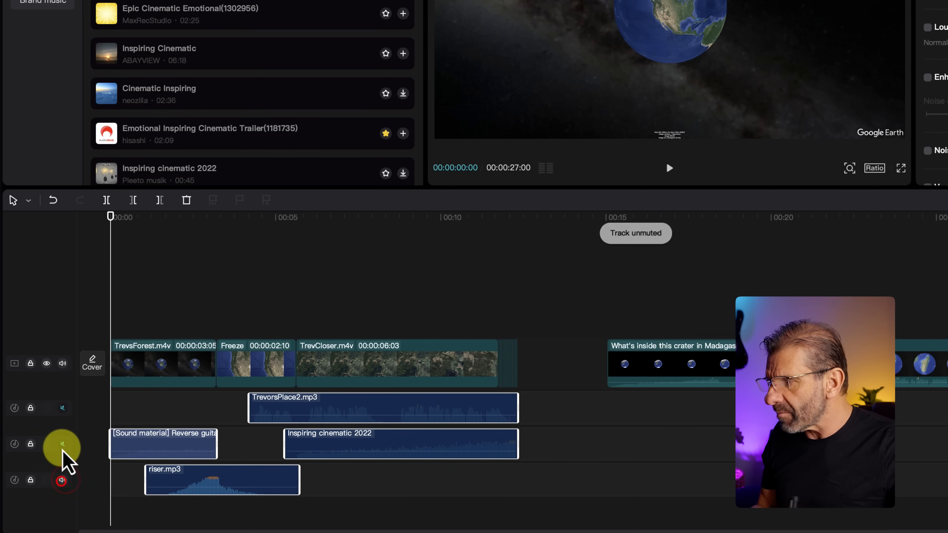
pyautogui.click(62, 443)
pyautogui.click(62, 408)
# Step: Disable all the clips on the three audio tracks and play the opening without them
pyautogui.moveTo(528, 515); pyautogui.dragTo(146, 406)
pyautogui.press('v')
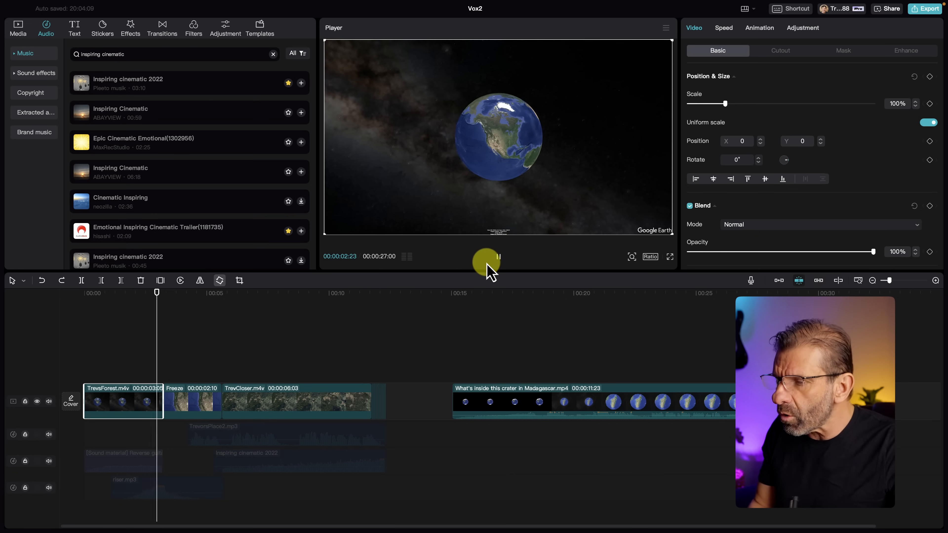
pyautogui.click(497, 266)
# Step: Scale TrevsForest.m4v to 111% and set a scale keyframe on its first frame
pyautogui.moveTo(166, 304); pyautogui.dragTo(139, 305)
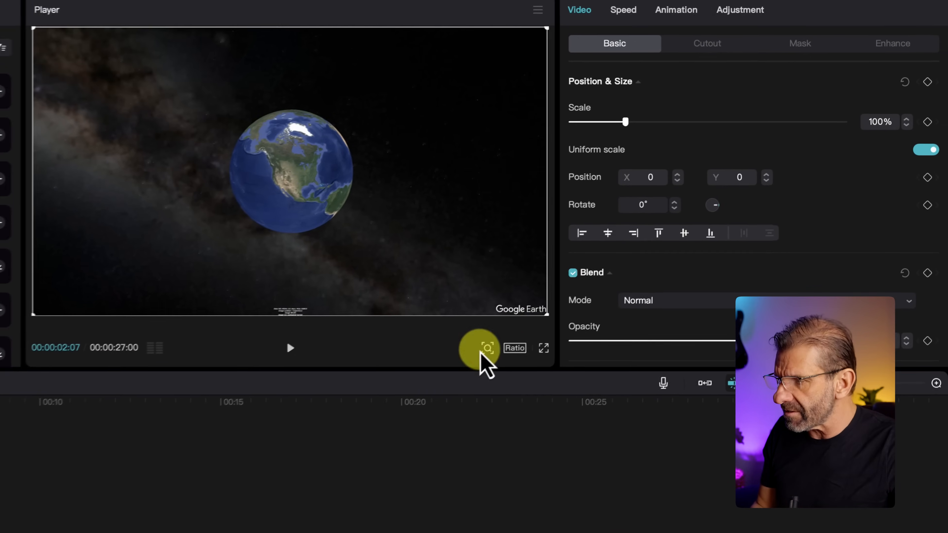
pyautogui.moveTo(616, 124); pyautogui.dragTo(623, 123)
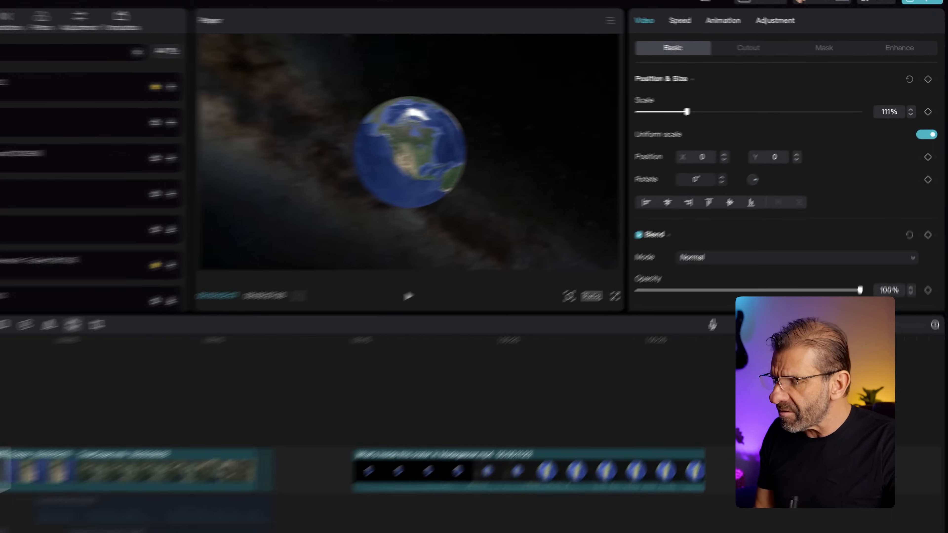
pyautogui.moveTo(139, 304); pyautogui.dragTo(116, 304)
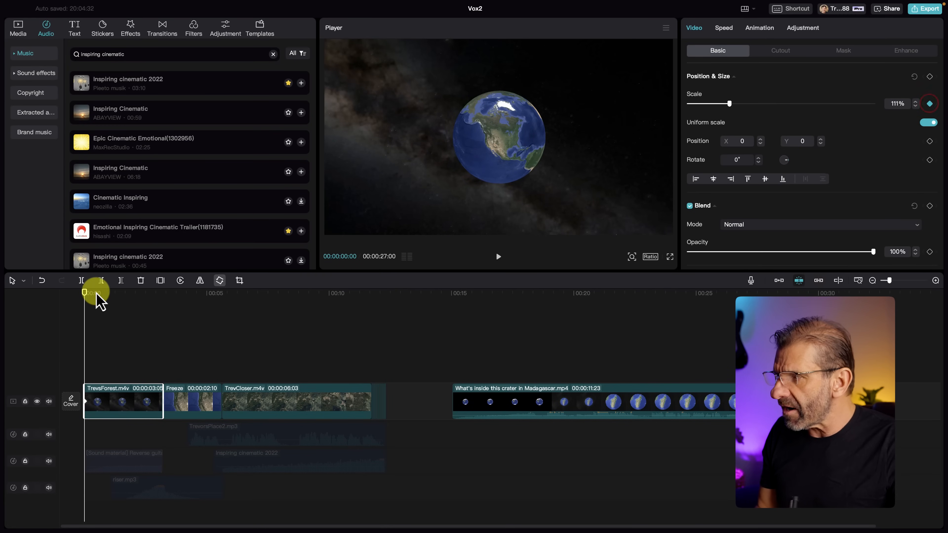
# Step: On the last frame of TrevsForest.m4v, at 00:00:03:04, increase the scale slightly for a second keyframe
pyautogui.moveTo(130, 305); pyautogui.dragTo(161, 306)
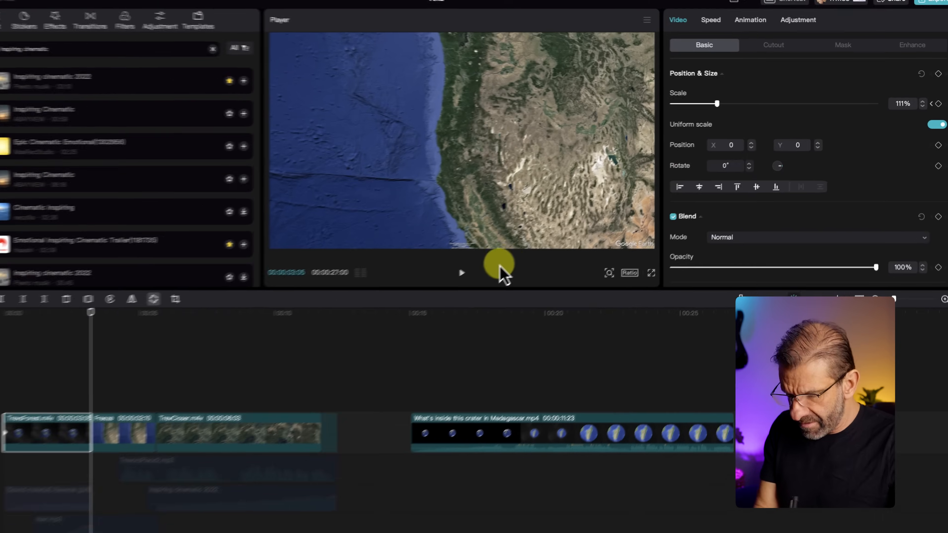
pyautogui.press('Left')
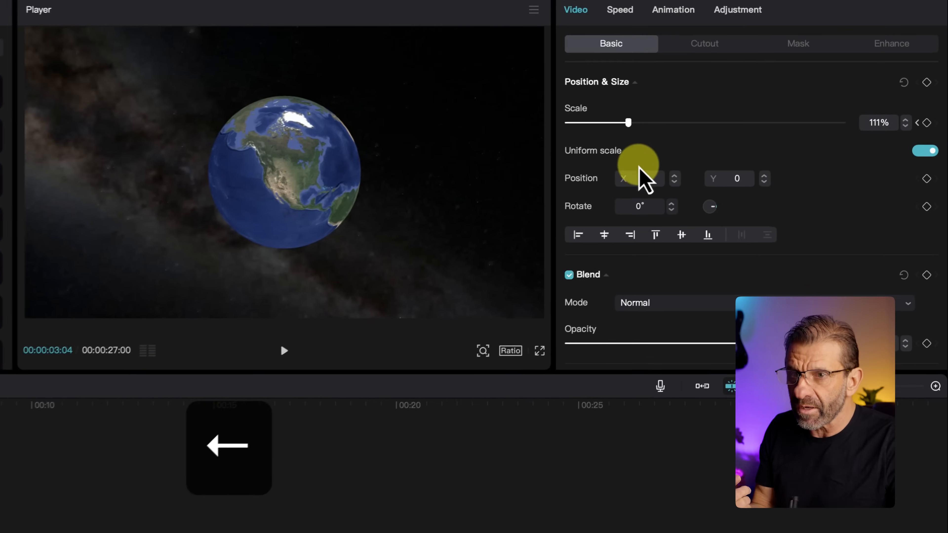
pyautogui.moveTo(627, 128); pyautogui.dragTo(629, 128)
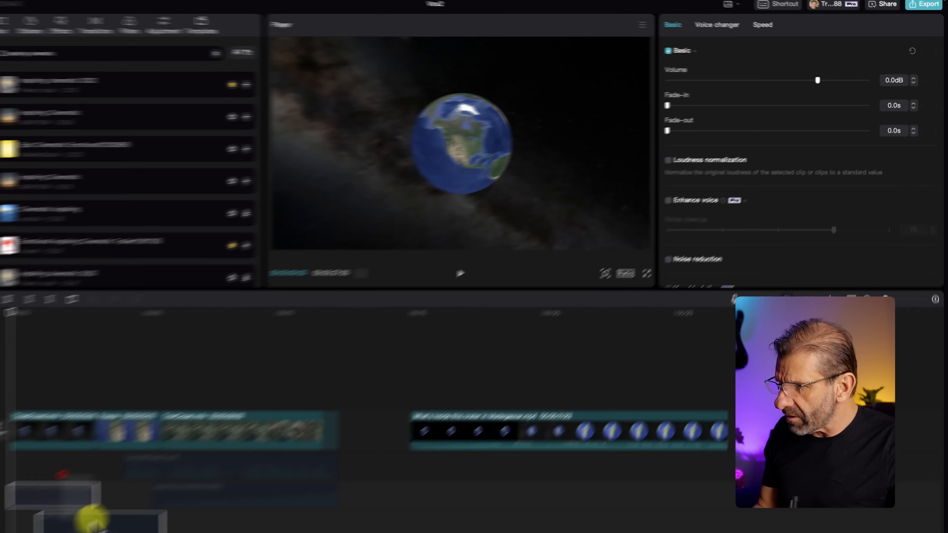
# Step: Re-enable the reverse guitar and riser.mp3 clips and review the opening
pyautogui.moveTo(132, 441); pyautogui.dragTo(166, 482)
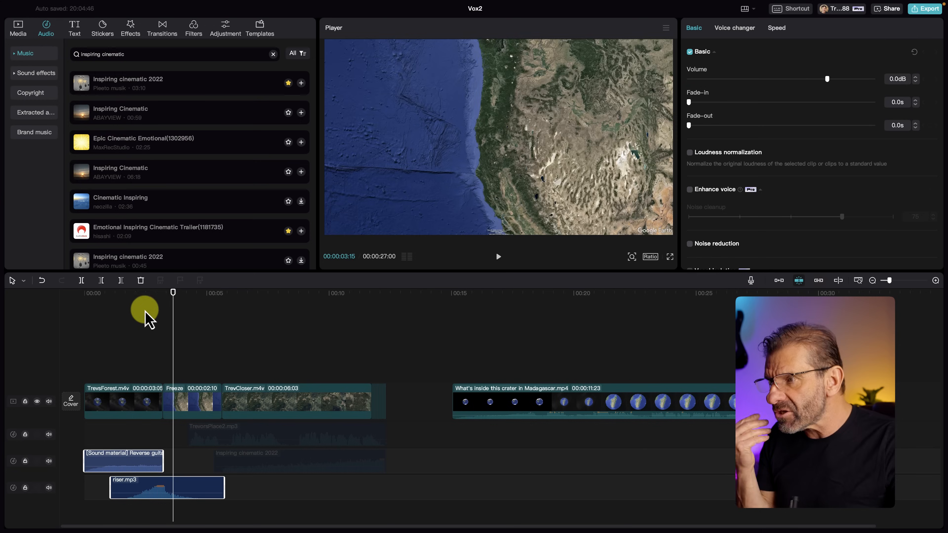
pyautogui.moveTo(150, 293); pyautogui.dragTo(535, 336)
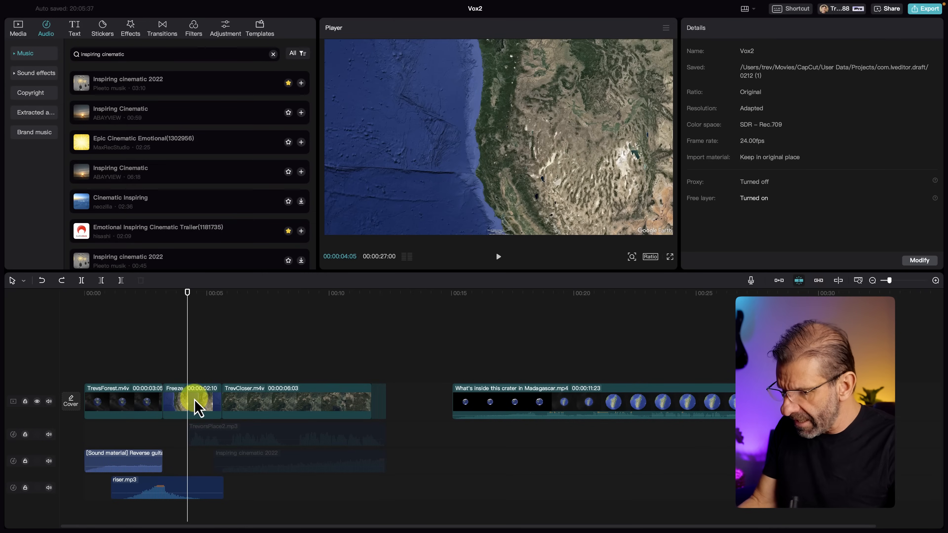
# Step: Duplicate the freeze frame onto a new video track directly above the original
pyautogui.scroll(8, 179, 409)
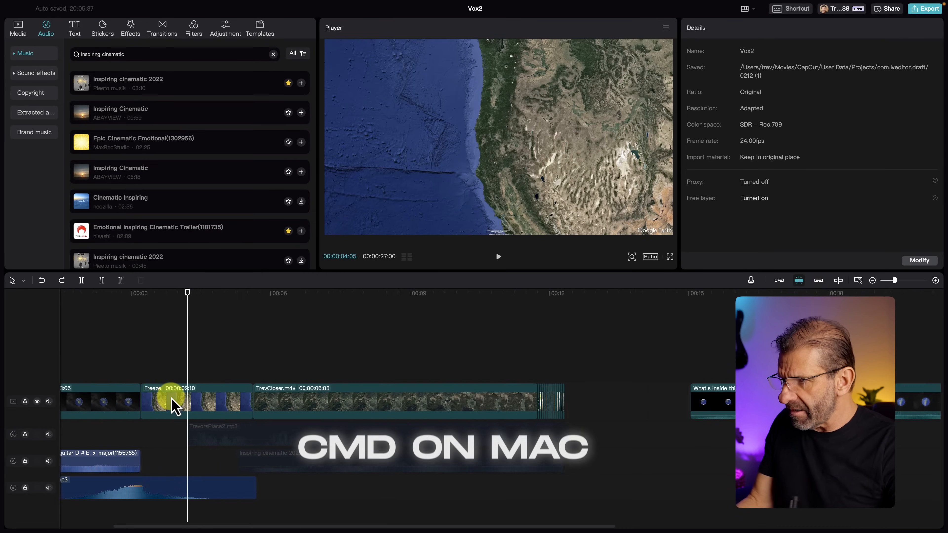
pyautogui.moveTo(223, 524); pyautogui.dragTo(193, 525)
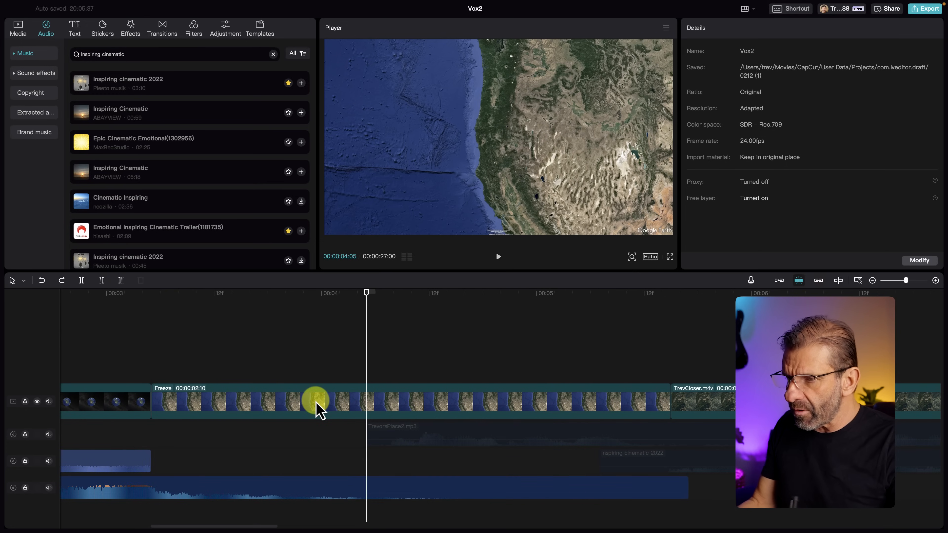
pyautogui.click(317, 409)
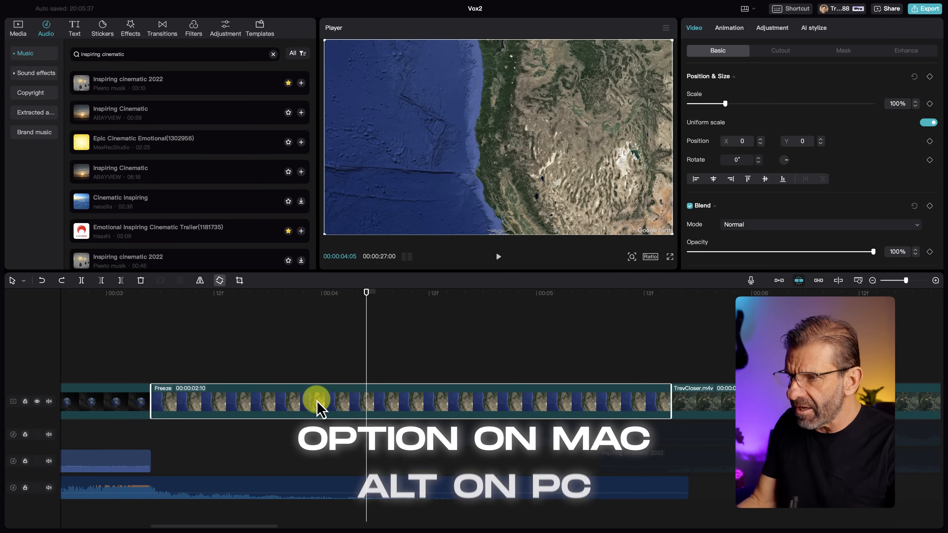
pyautogui.moveTo(317, 402); pyautogui.dragTo(322, 373)
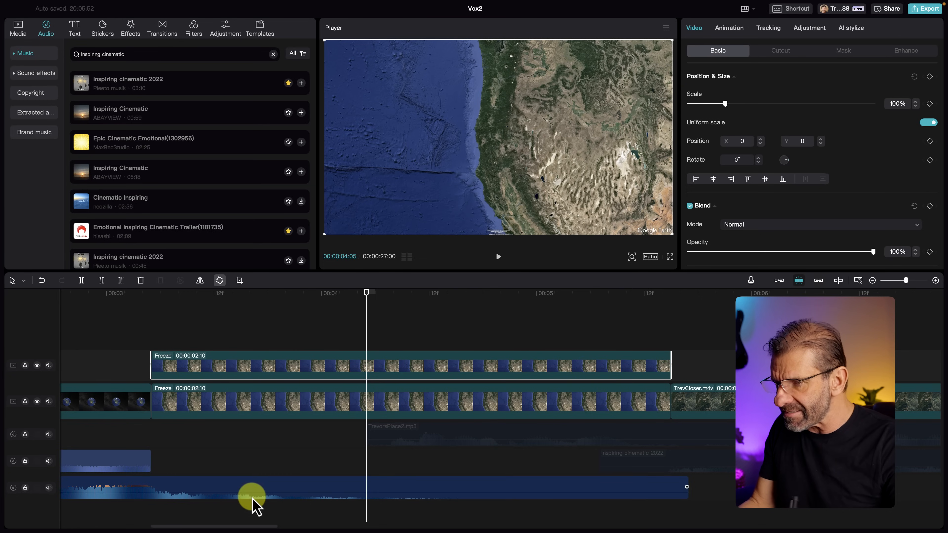
# Step: Move the freeze-frame copy about five frames earlier so it overlaps the end of TrevsForest.m4v
pyautogui.moveTo(244, 527); pyautogui.dragTo(219, 523)
pyautogui.moveTo(390, 366); pyautogui.dragTo(356, 368)
pyautogui.press('super+z')
pyautogui.click(515, 367)
pyautogui.moveTo(540, 364); pyautogui.dragTo(498, 368)
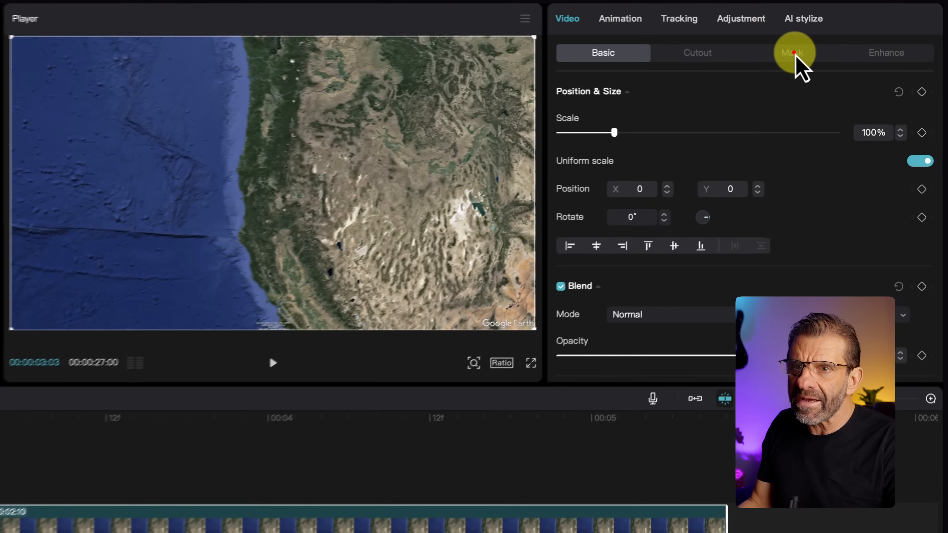
# Step: Add a circle mask to the upper freeze frame and size it to about 1174 × 1180 so it matches the globe
pyautogui.click(843, 50)
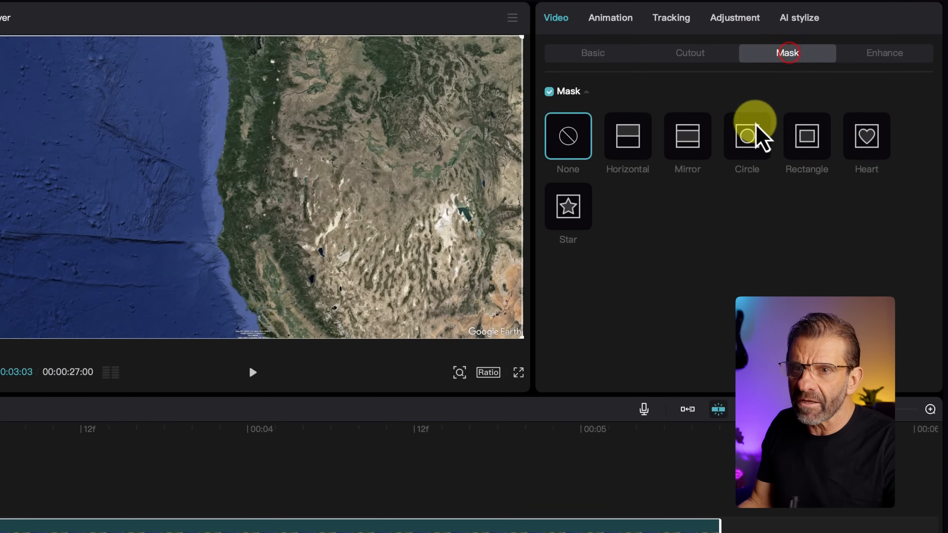
pyautogui.click(750, 142)
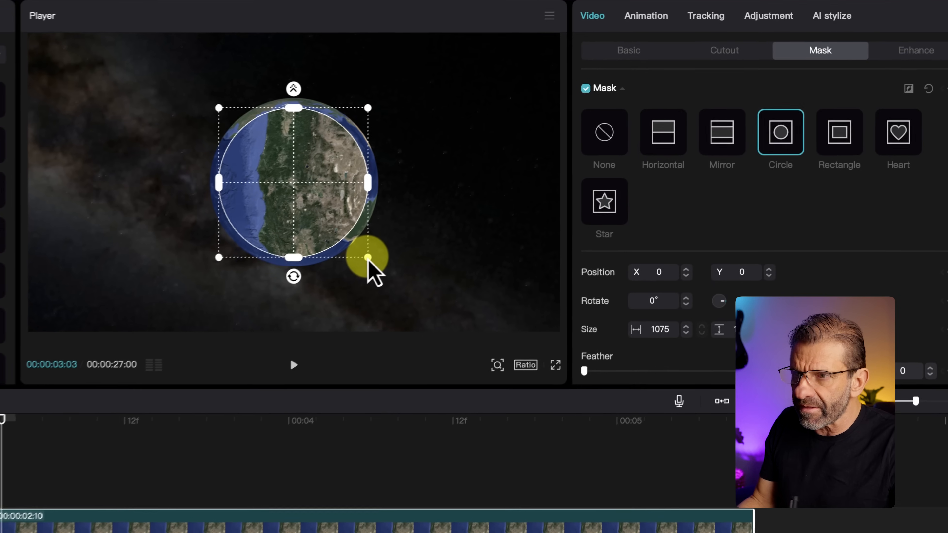
pyautogui.moveTo(367, 257); pyautogui.dragTo(378, 260)
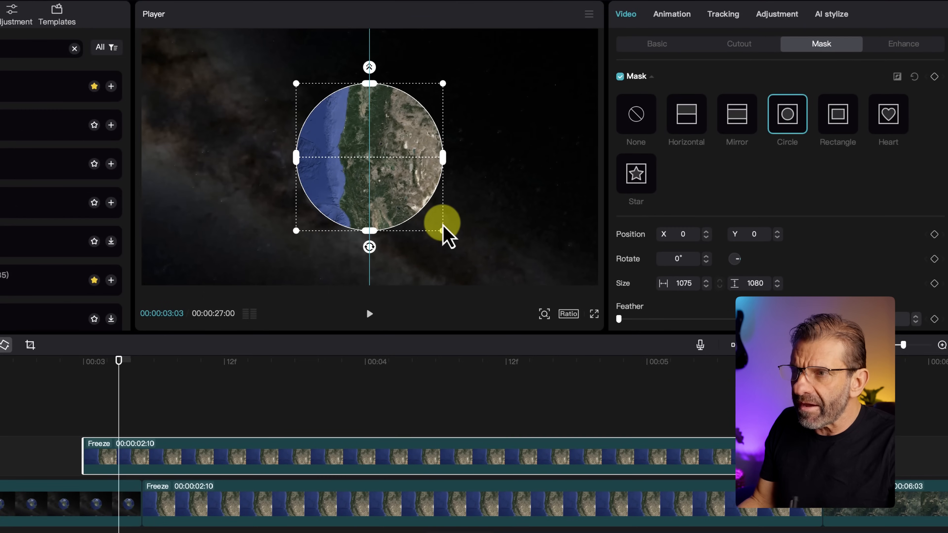
pyautogui.moveTo(448, 235); pyautogui.dragTo(444, 233)
pyautogui.moveTo(131, 358); pyautogui.dragTo(98, 374)
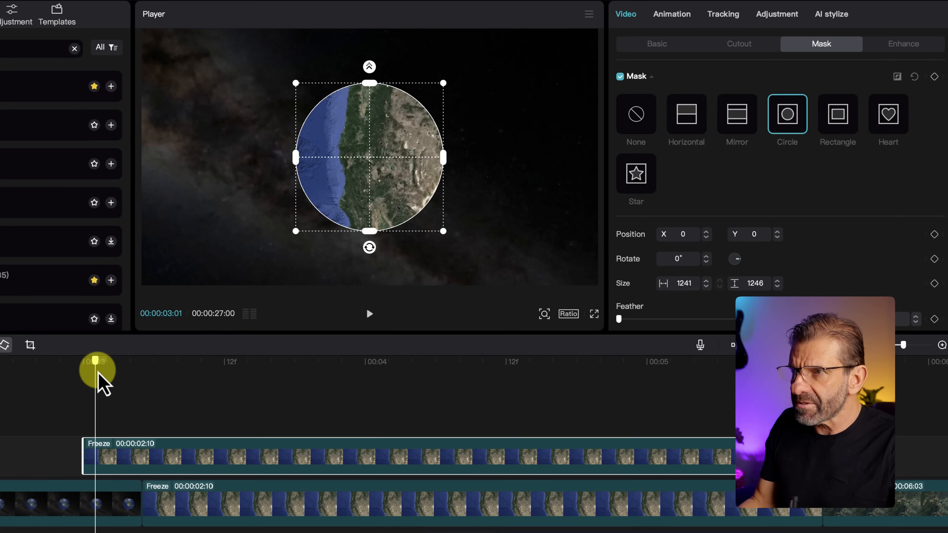
pyautogui.moveTo(443, 231)
pyautogui.mouseDown()
pyautogui.moveTo(433, 222)
pyautogui.moveTo(438, 227)
pyautogui.mouseUp()
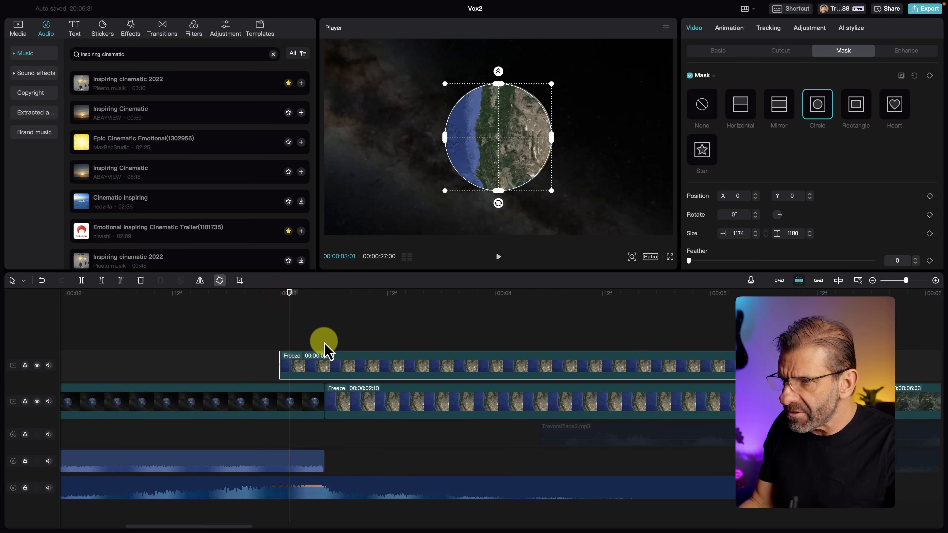
# Step: Move the masked freeze frame back so it starts exactly above the original freeze frame
pyautogui.moveTo(324, 347); pyautogui.dragTo(368, 377)
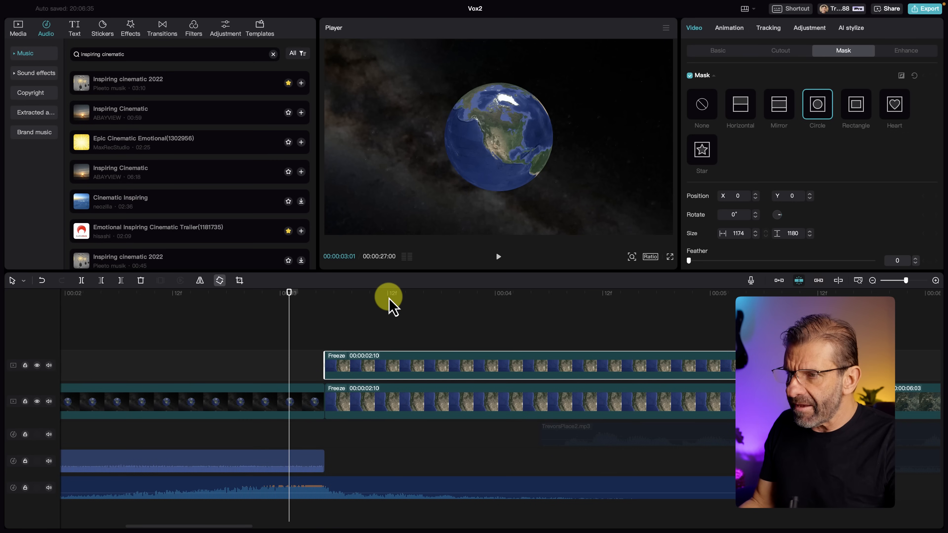
pyautogui.click(442, 291)
pyautogui.click(474, 314)
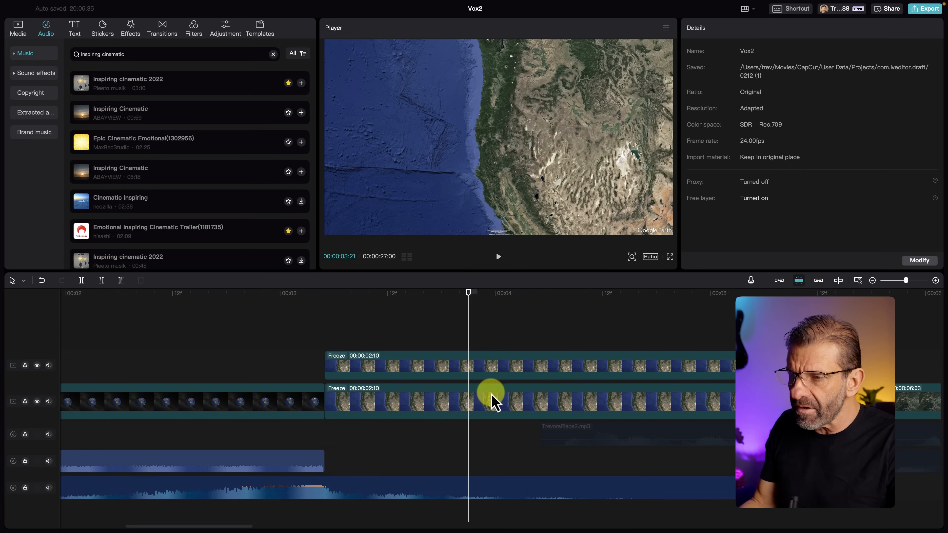
# Step: Lower the opacity of the unmasked freeze frame on the main track to 21%
pyautogui.click(495, 398)
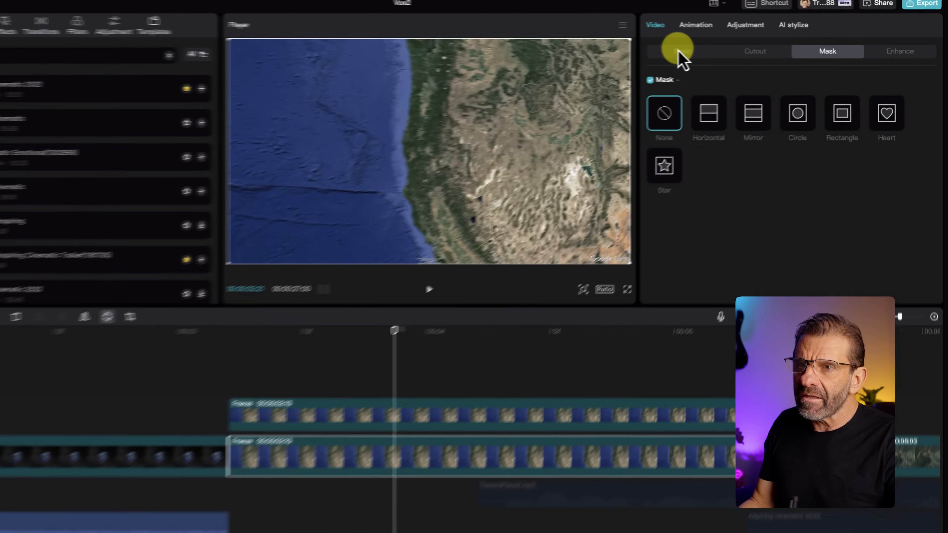
pyautogui.click(717, 50)
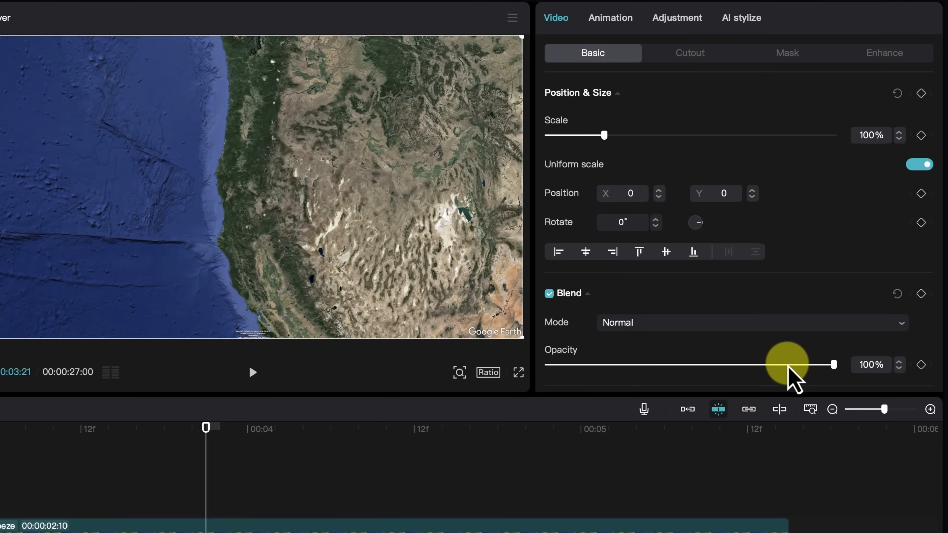
pyautogui.moveTo(787, 365); pyautogui.dragTo(630, 365)
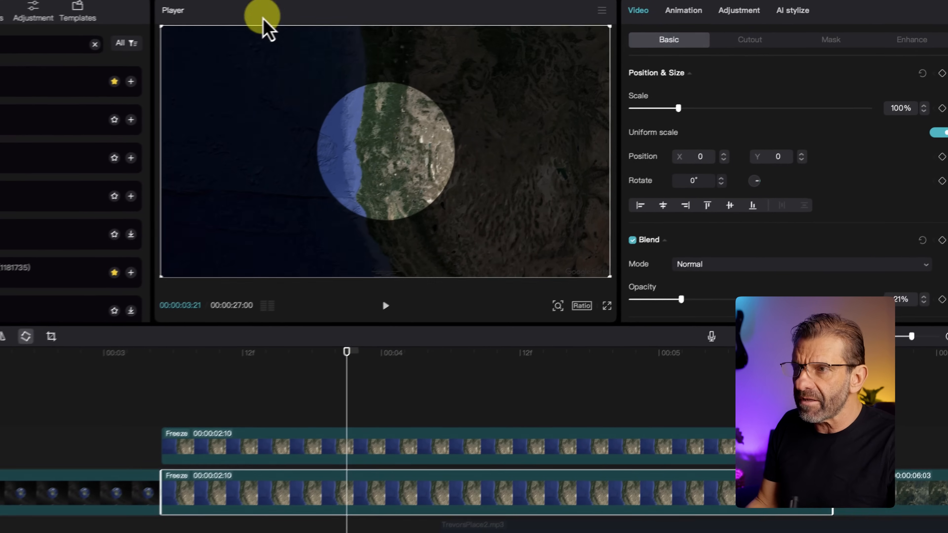
# Step: Compare the darkened freeze frame with the globe shot in the What's inside this crater in Madagascar.mp4 reference clip
pyautogui.hotkey('shift', 'z')
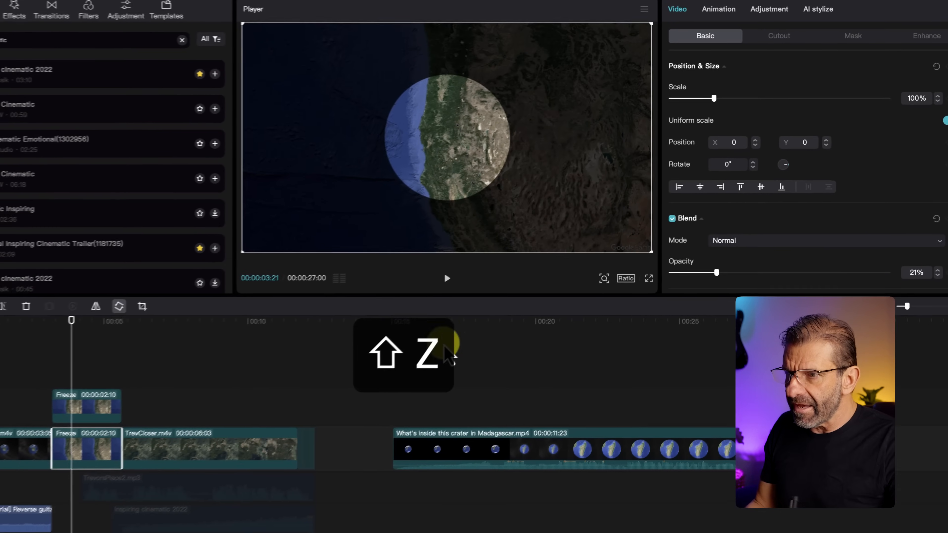
pyautogui.moveTo(475, 297); pyautogui.dragTo(530, 301)
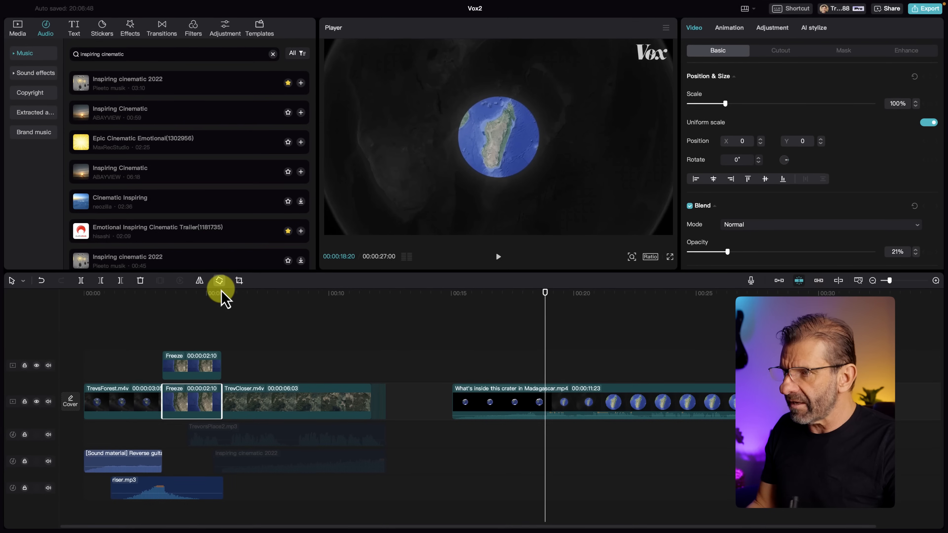
pyautogui.moveTo(195, 290); pyautogui.dragTo(482, 318)
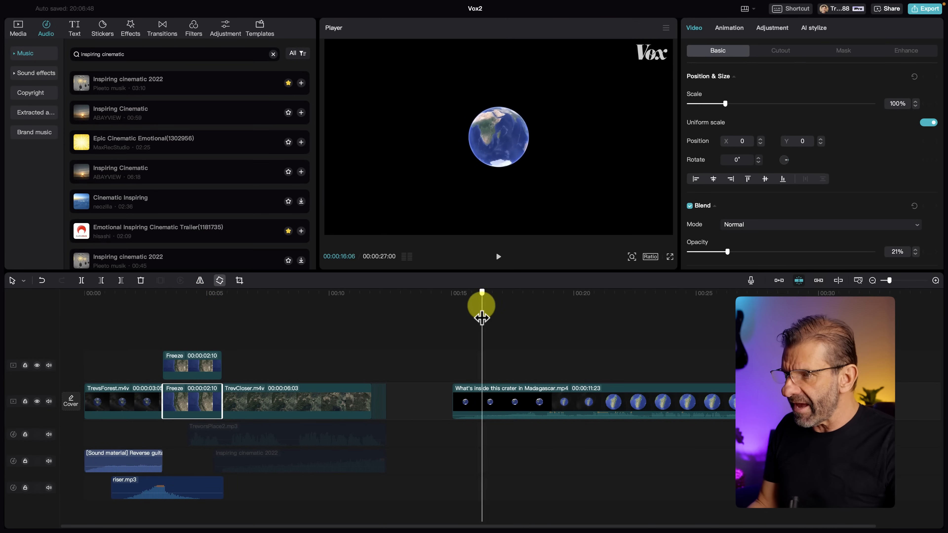
pyautogui.click(187, 293)
# Step: Combine the masked freeze frame and the darkened one beneath it into a compound clip
pyautogui.hotkey('shift', 'z')
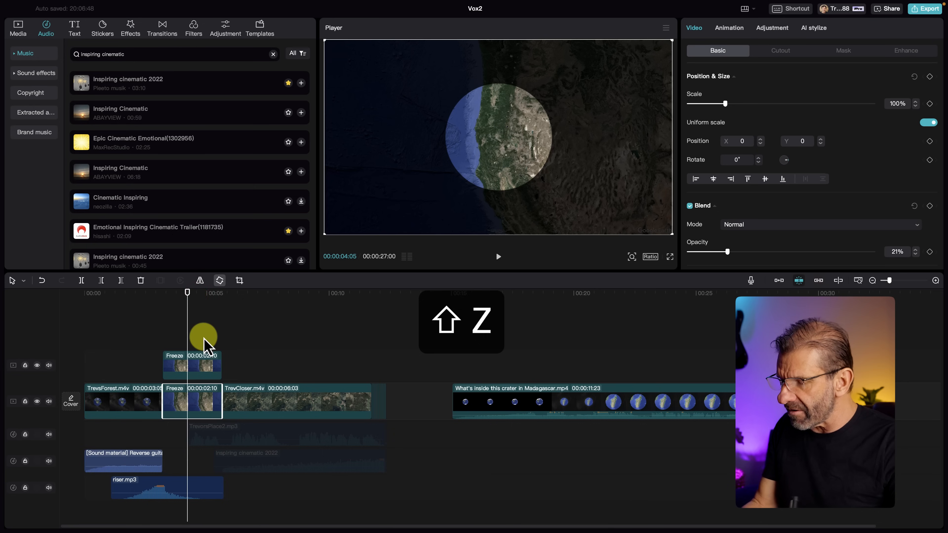
pyautogui.scroll(5, 187, 332)
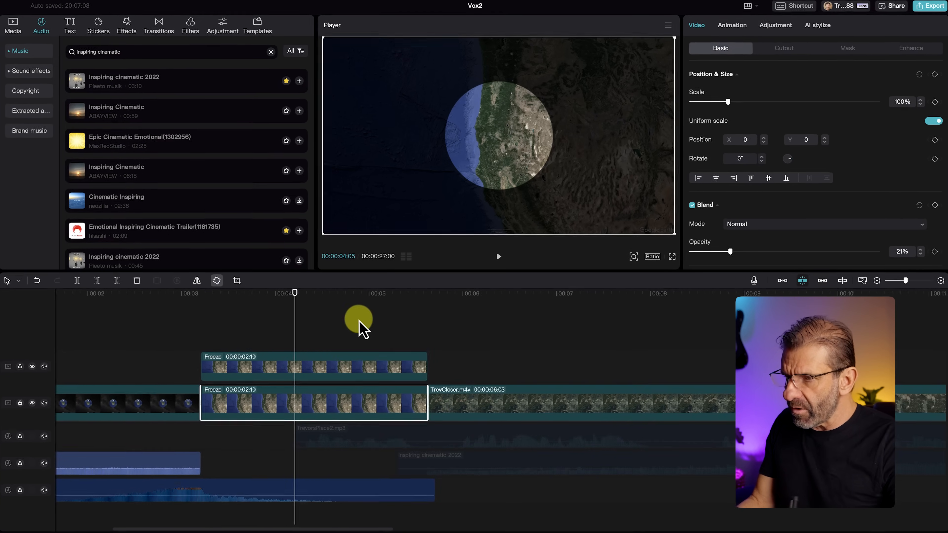
pyautogui.moveTo(357, 320); pyautogui.dragTo(372, 400)
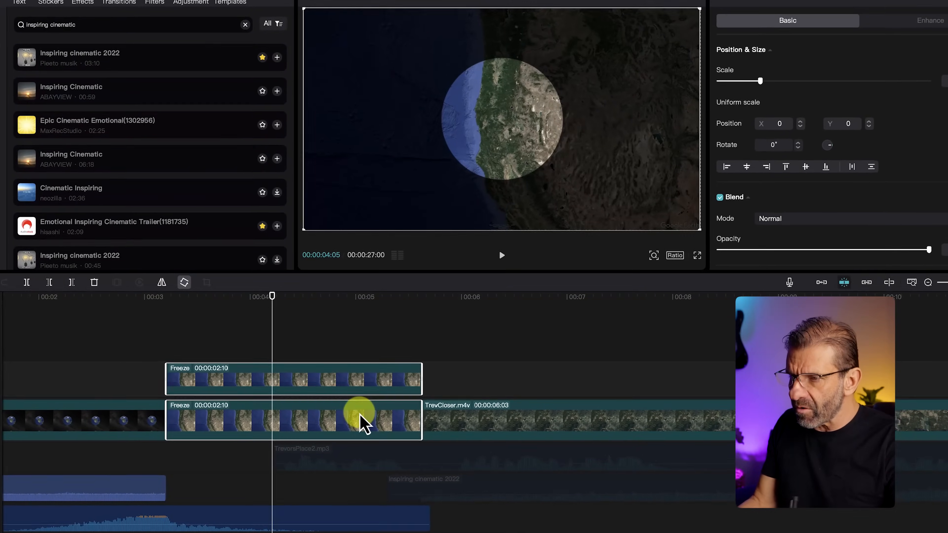
pyautogui.rightClick(363, 422)
pyautogui.click(394, 409)
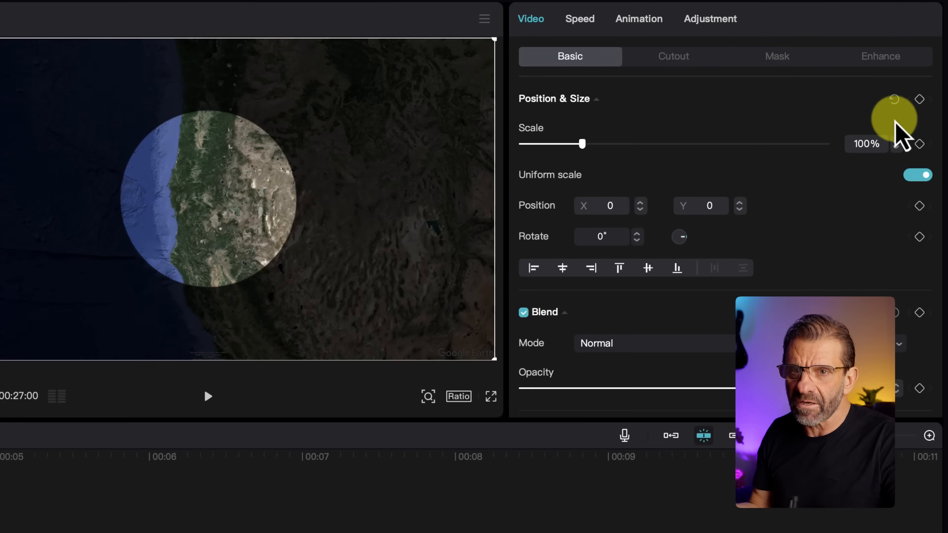
# Step: Keyframe the compound clip's scale at 100% on its first frame and slightly larger on its last frame
pyautogui.click(237, 295)
pyautogui.moveTo(283, 292); pyautogui.dragTo(426, 335)
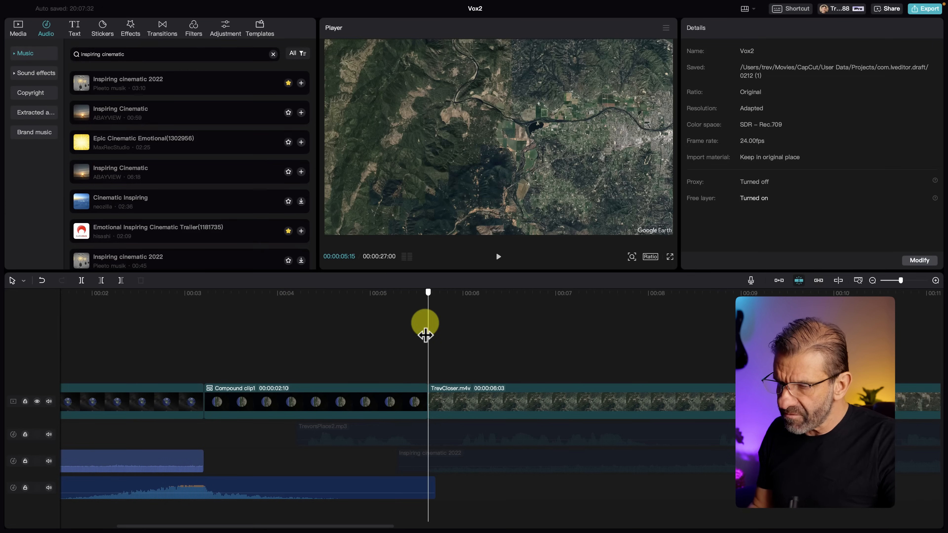
pyautogui.press('Left')
pyautogui.click(401, 406)
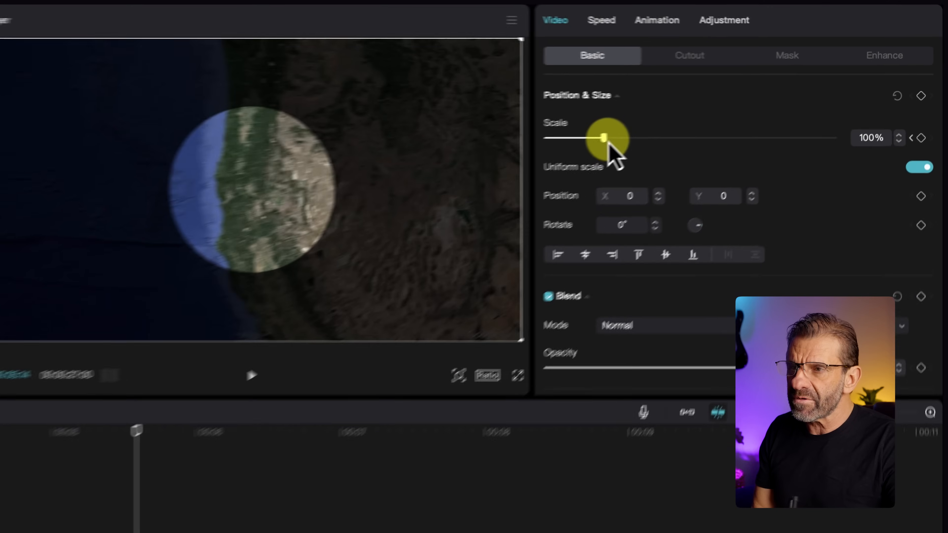
pyautogui.moveTo(725, 103); pyautogui.dragTo(732, 103)
pyautogui.moveTo(594, 144); pyautogui.dragTo(595, 143)
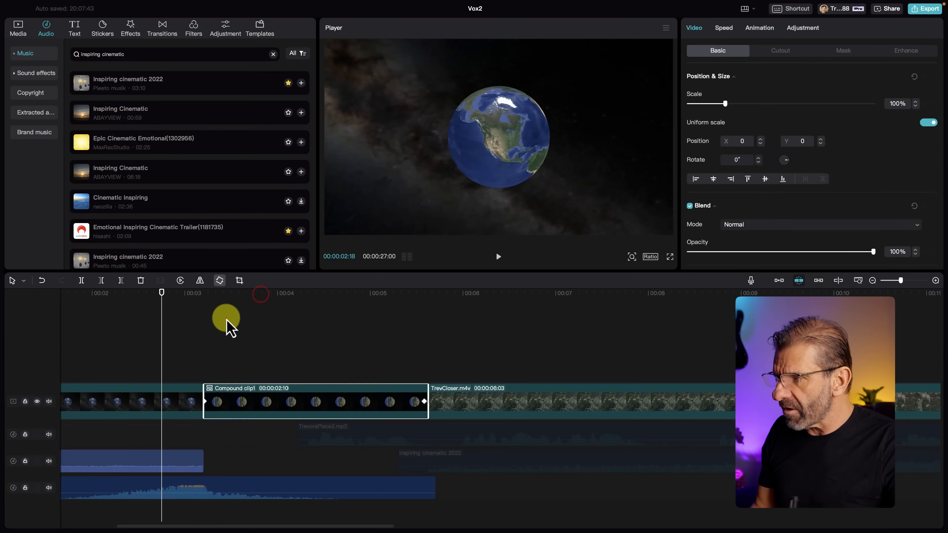
# Step: Play back the transition from TrevsForest.m4v into the compound clip to check the slow zoom
pyautogui.click(226, 320)
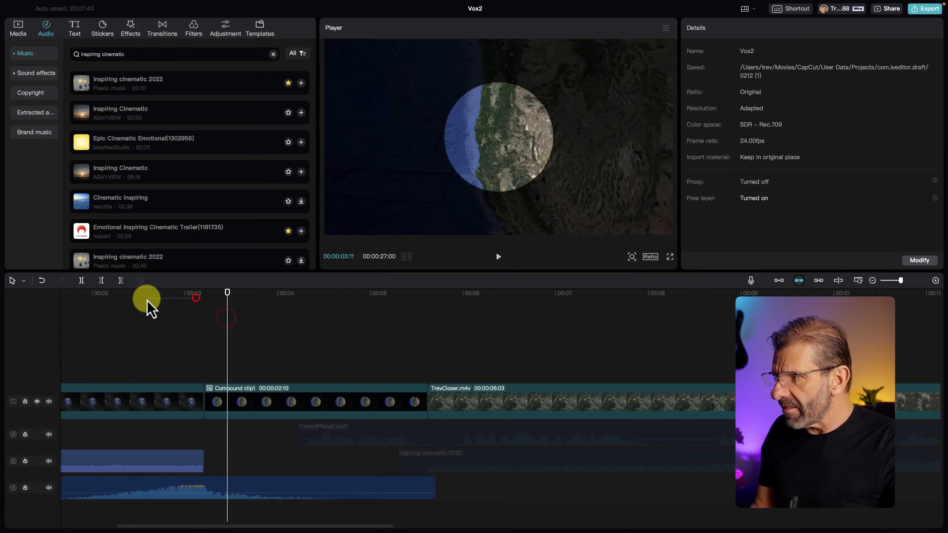
pyautogui.moveTo(148, 297); pyautogui.dragTo(100, 295)
pyautogui.moveTo(165, 304); pyautogui.dragTo(235, 332)
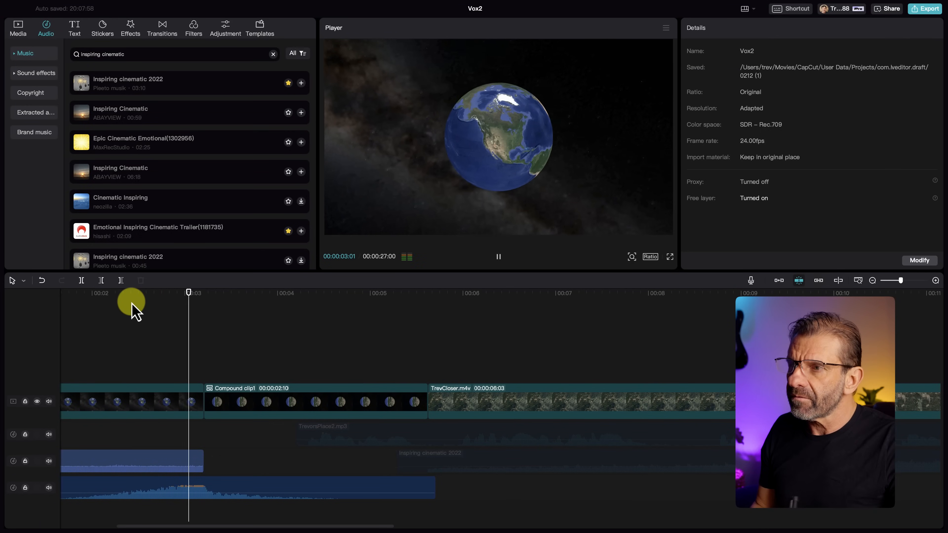
pyautogui.press('space')
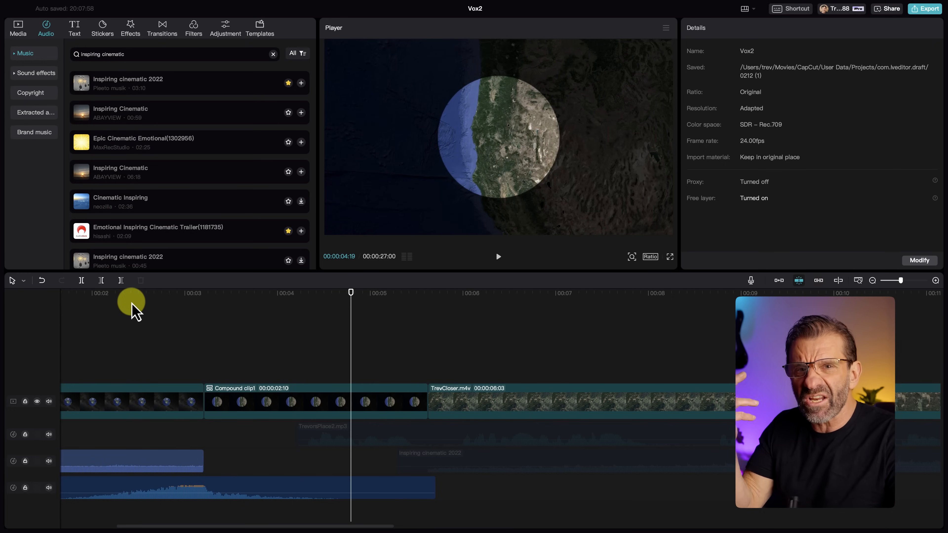
# Step: Add a scale keyframe at 100% at the start of TrevCloser.m4v
pyautogui.moveTo(351, 293); pyautogui.dragTo(463, 308)
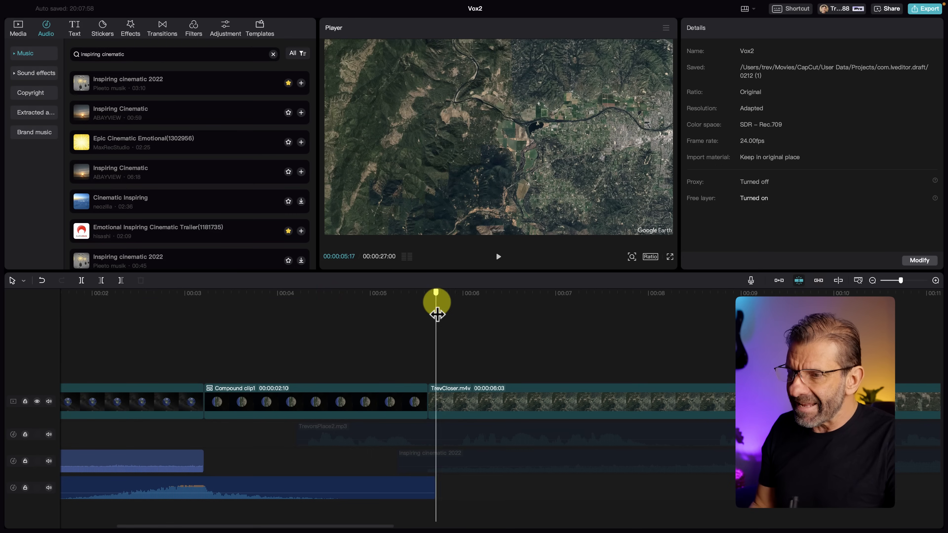
pyautogui.hotkey('shift', 'z')
pyautogui.moveTo(232, 303); pyautogui.dragTo(177, 329)
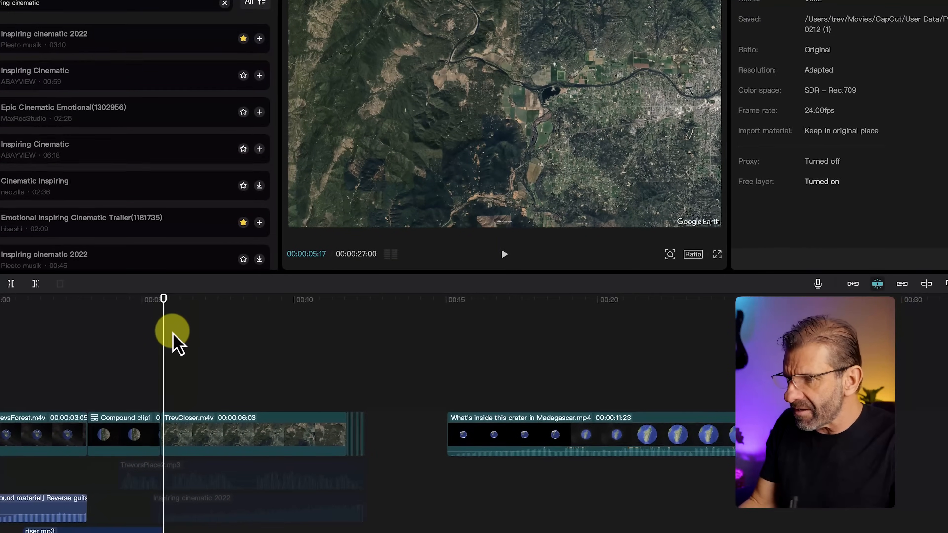
pyautogui.press('super+equal')
pyautogui.press('super+equal')
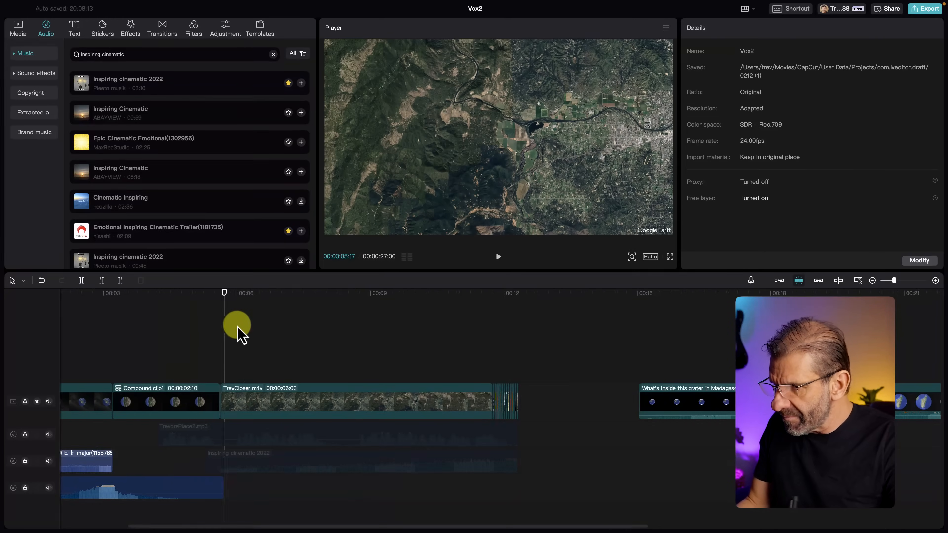
pyautogui.click(246, 391)
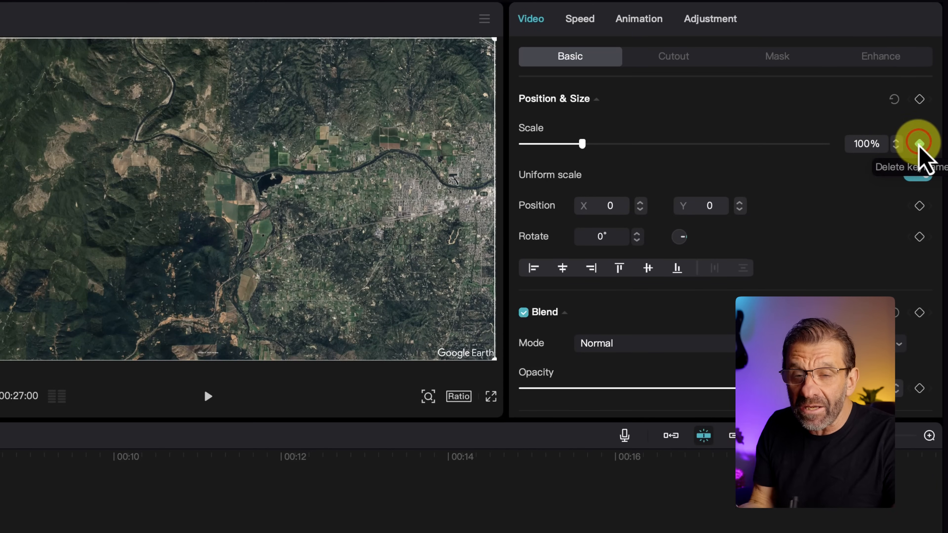
# Step: On the last frame of TrevCloser.m4v, at 00:00:11:17, set the scale to 128% for a second keyframe
pyautogui.click(170, 457)
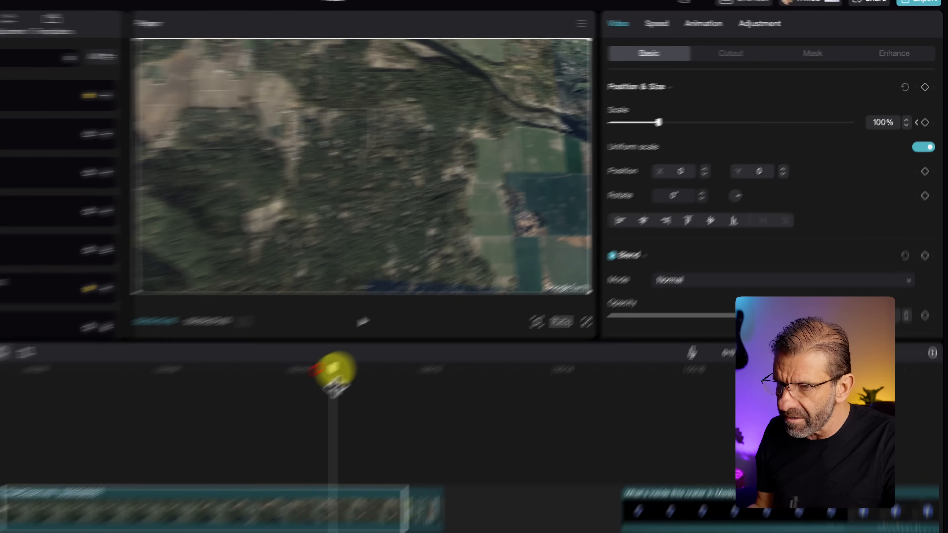
pyautogui.moveTo(336, 384); pyautogui.dragTo(406, 383)
pyautogui.press('Left')
pyautogui.press('Left')
pyautogui.press('Right')
pyautogui.press('Left')
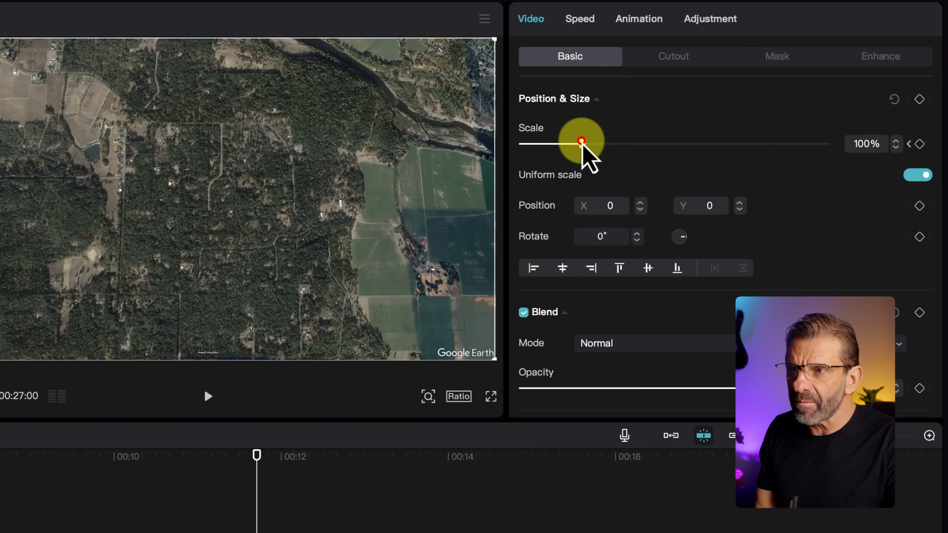
pyautogui.moveTo(725, 103); pyautogui.dragTo(727, 103)
pyautogui.moveTo(585, 143); pyautogui.dragTo(599, 143)
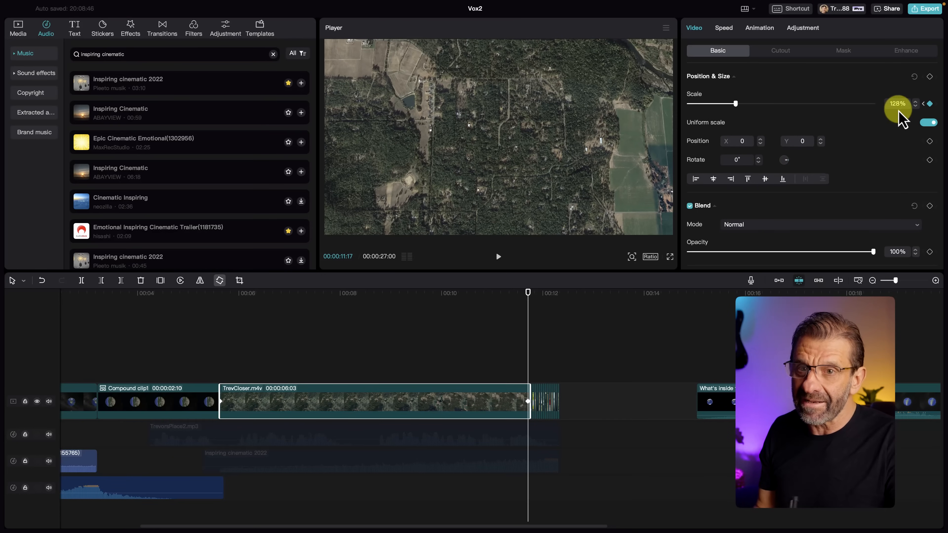
# Step: Raise the first scale keyframe of TrevCloser.m4v to 110% and review the zoom into the animal stills
pyautogui.click(921, 104)
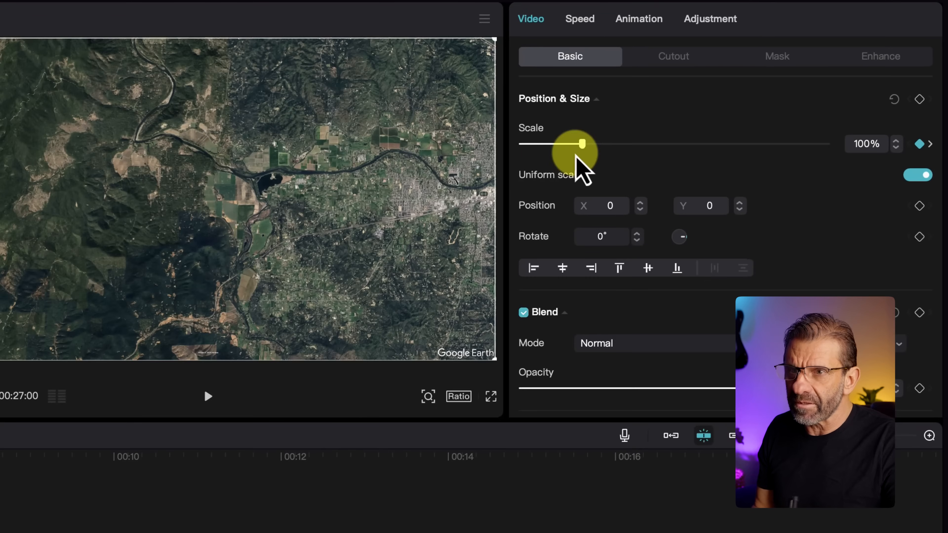
pyautogui.moveTo(581, 144); pyautogui.dragTo(588, 143)
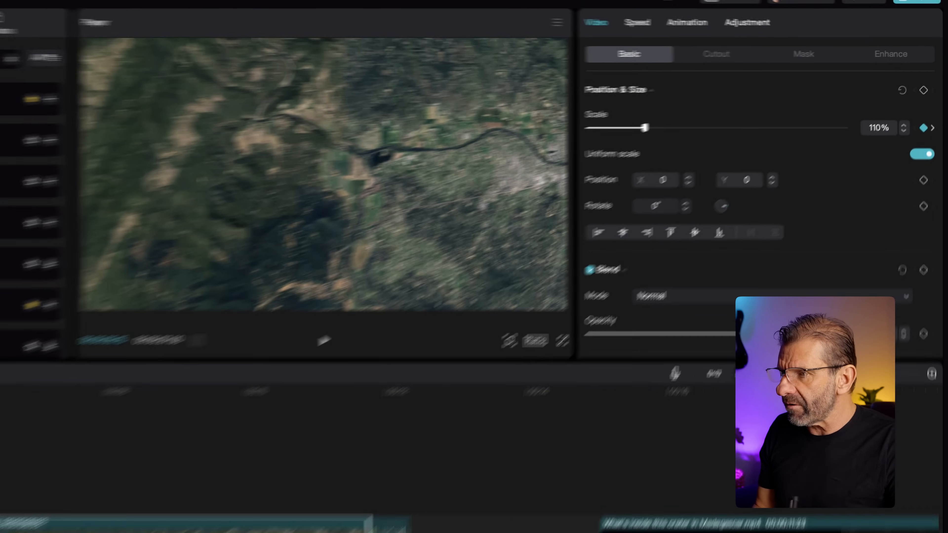
pyautogui.click(198, 300)
pyautogui.press('space')
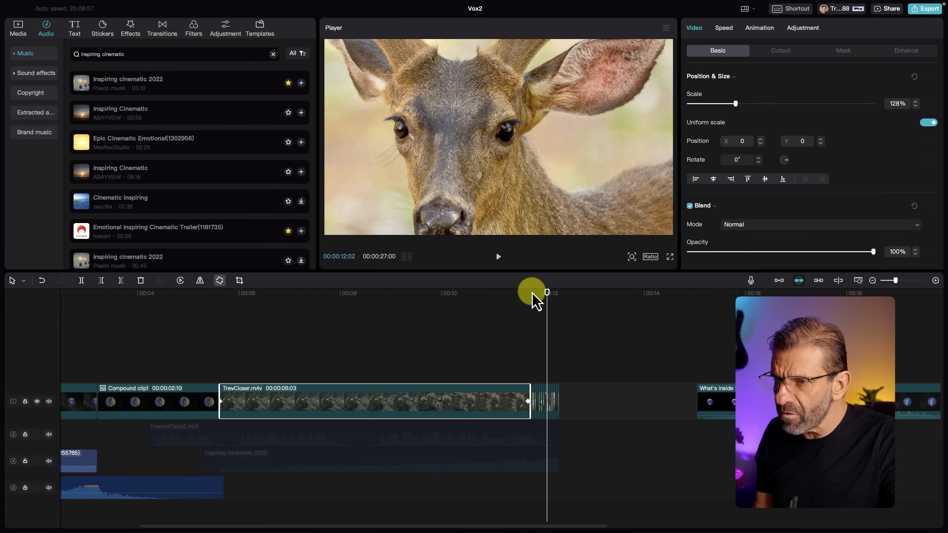
pyautogui.moveTo(520, 305)
pyautogui.mouseDown()
pyautogui.moveTo(465, 301)
pyautogui.moveTo(503, 303)
pyautogui.mouseUp()
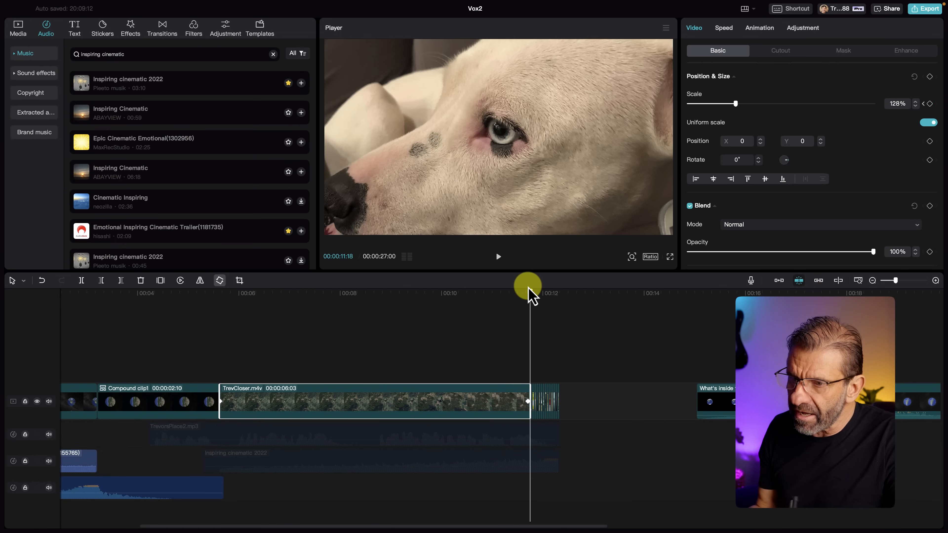
pyautogui.moveTo(527, 295)
pyautogui.mouseDown()
pyautogui.moveTo(474, 290)
pyautogui.moveTo(566, 299)
pyautogui.moveTo(528, 297)
pyautogui.mouseUp()
# Step: Re-enable the TrevorsPlace2.mp3 voiceover and the Inspiring cinematic 2022 music clip beneath the compound clip and TrevCloser.m4v
pyautogui.hotkey('shift', 'z')
pyautogui.moveTo(372, 292); pyautogui.dragTo(218, 307)
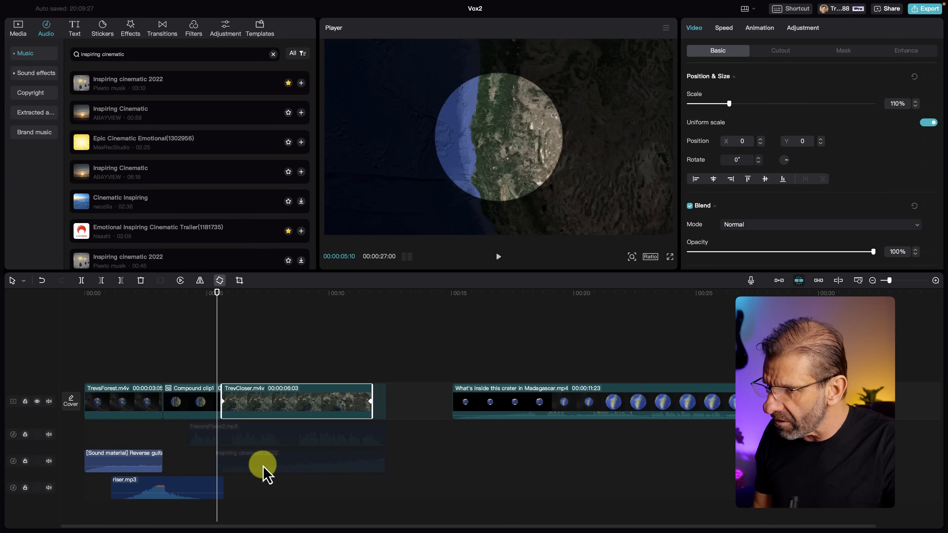
pyautogui.click(263, 474)
pyautogui.keyDown('shift'); pyautogui.click(265, 439); pyautogui.keyUp('shift')
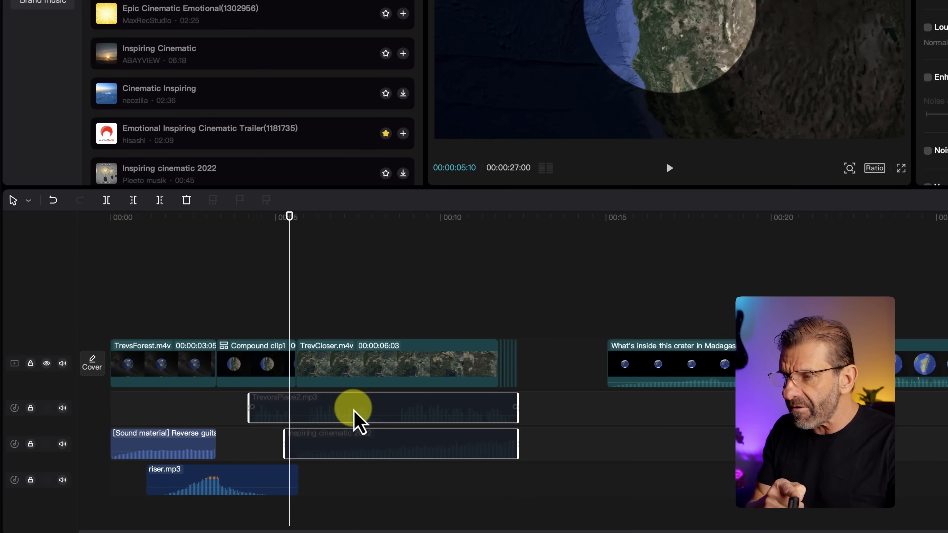
pyautogui.press('v')
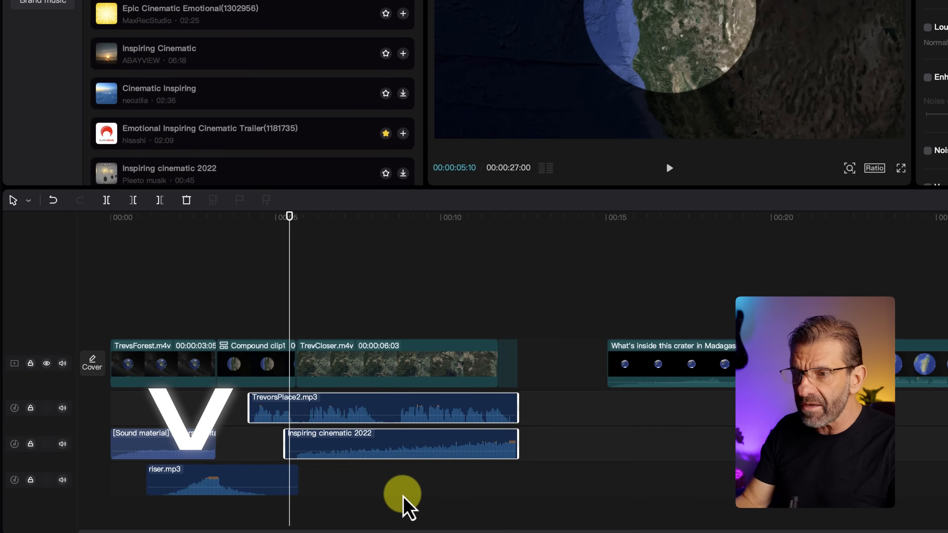
# Step: Play the end of the Vox reference clip to study the sound under its fast image montage
pyautogui.click(493, 217)
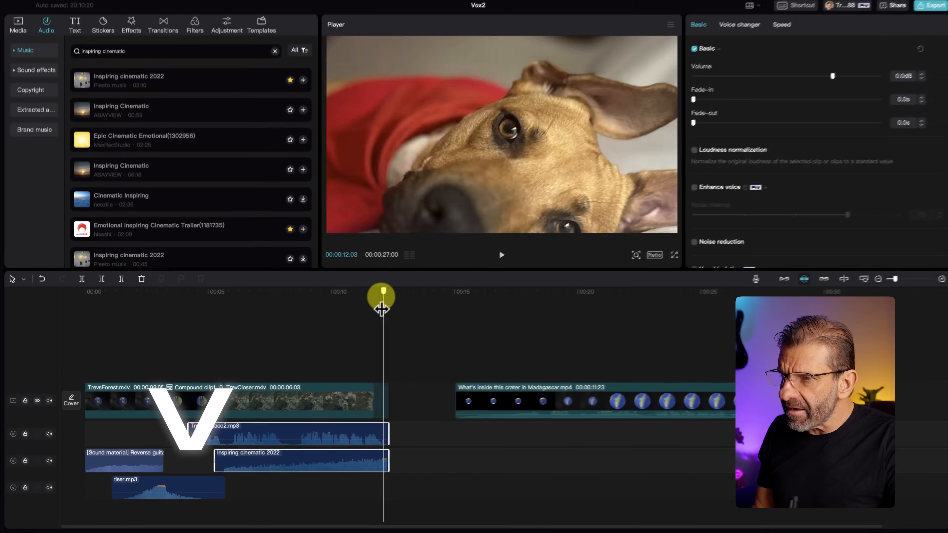
pyautogui.moveTo(416, 284); pyautogui.dragTo(628, 284)
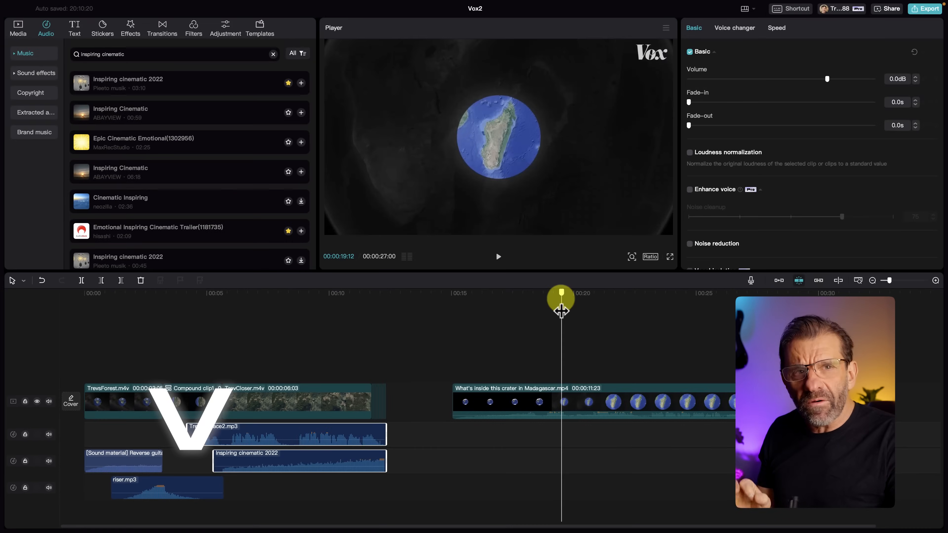
pyautogui.moveTo(561, 310); pyautogui.dragTo(697, 323)
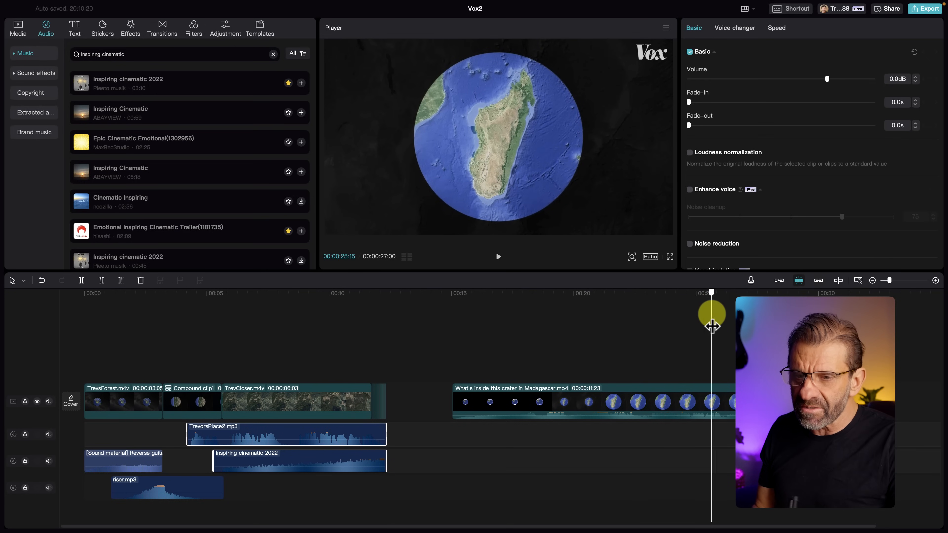
pyautogui.press('space')
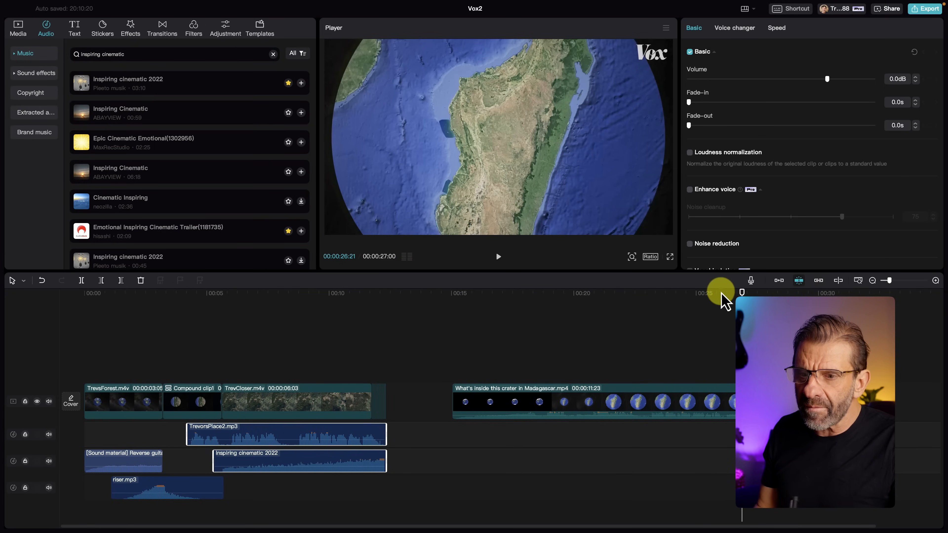
pyautogui.click(726, 302)
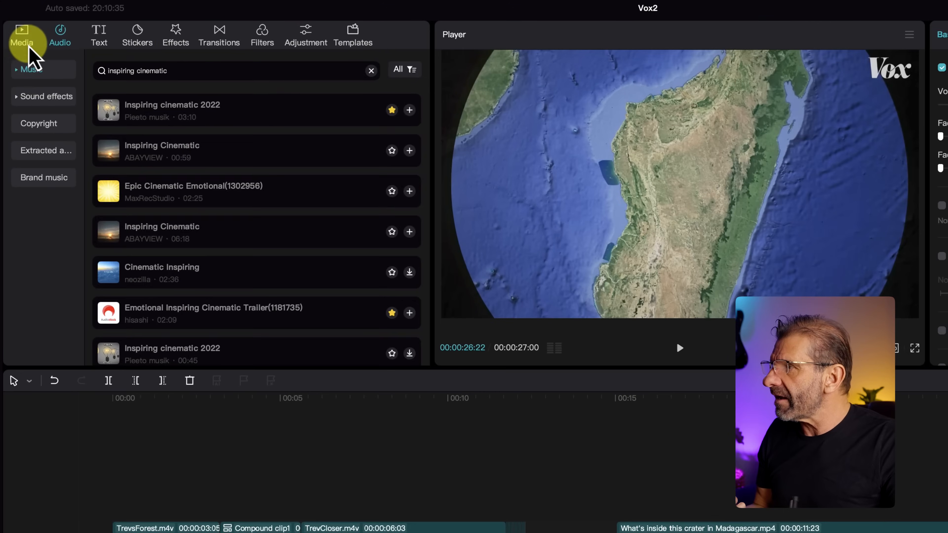
# Step: Add flutter.mp3 to the timeline and align its start with the first animal still at 00:00:11:18
pyautogui.click(22, 34)
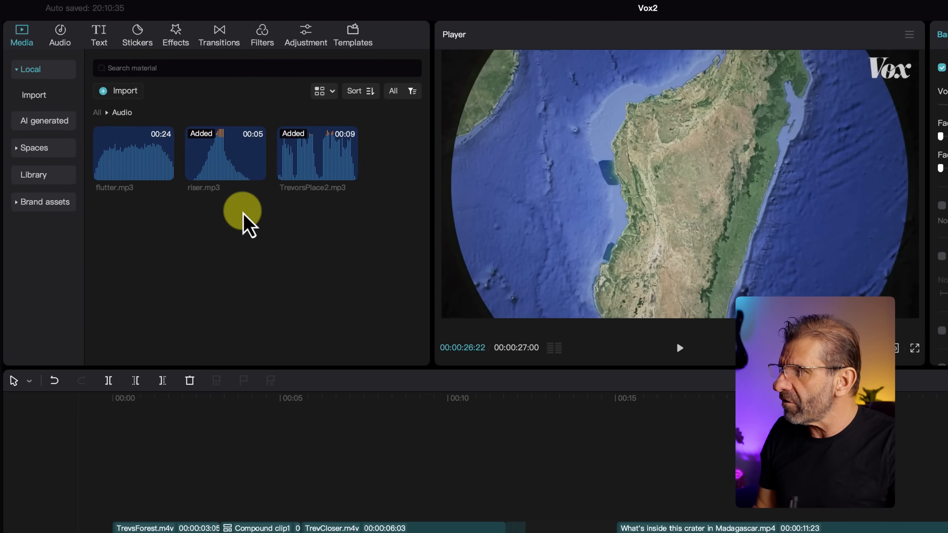
pyautogui.moveTo(158, 170); pyautogui.dragTo(521, 479)
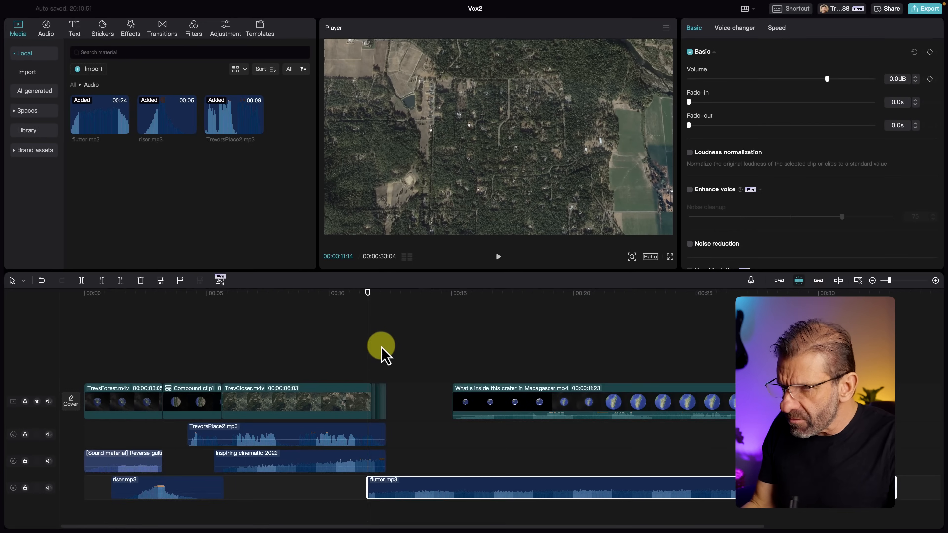
pyautogui.scroll(5, 391, 360)
pyautogui.rightClick(390, 341)
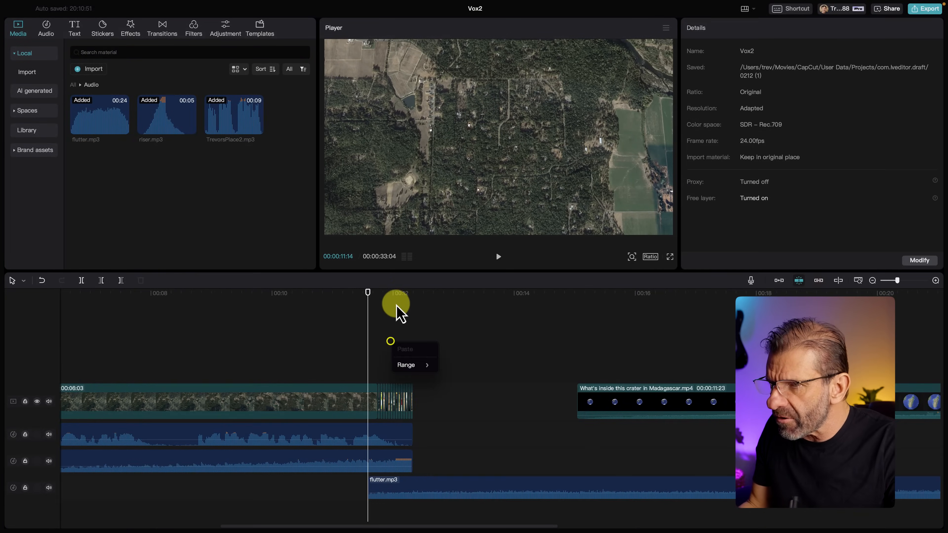
pyautogui.click(399, 296)
pyautogui.moveTo(391, 295); pyautogui.dragTo(376, 307)
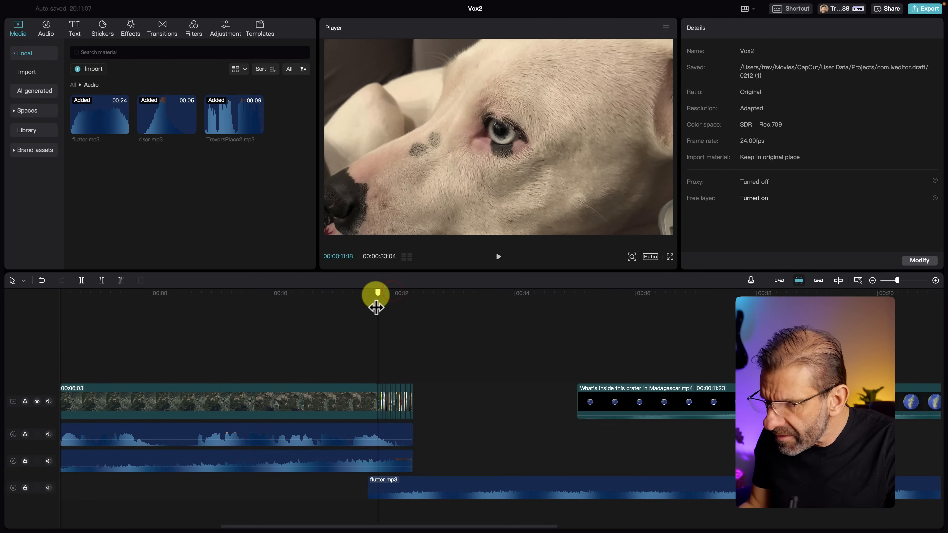
pyautogui.click(380, 482)
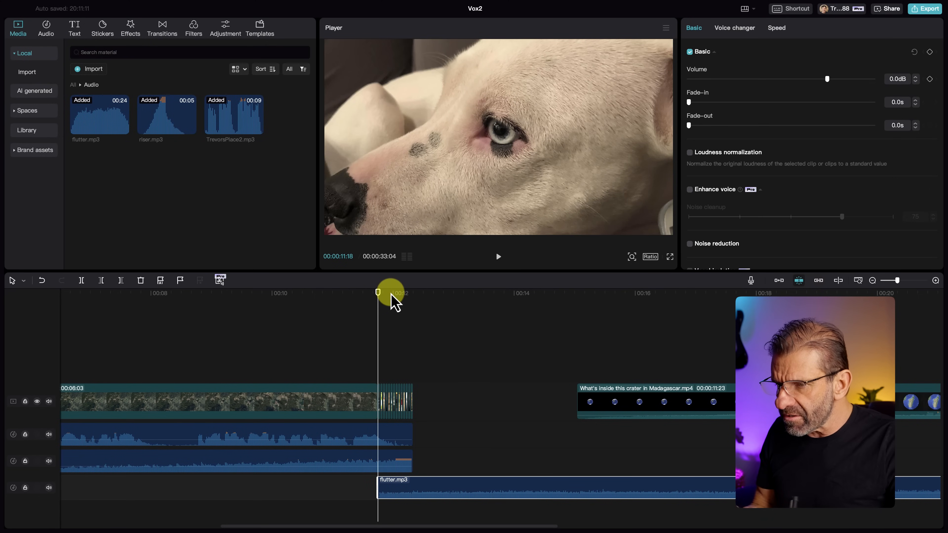
# Step: Cut flutter.mp3 at 00:00:12:08 where the animal stills end, delete the remainder and play back the montage
pyautogui.moveTo(391, 294); pyautogui.dragTo(411, 307)
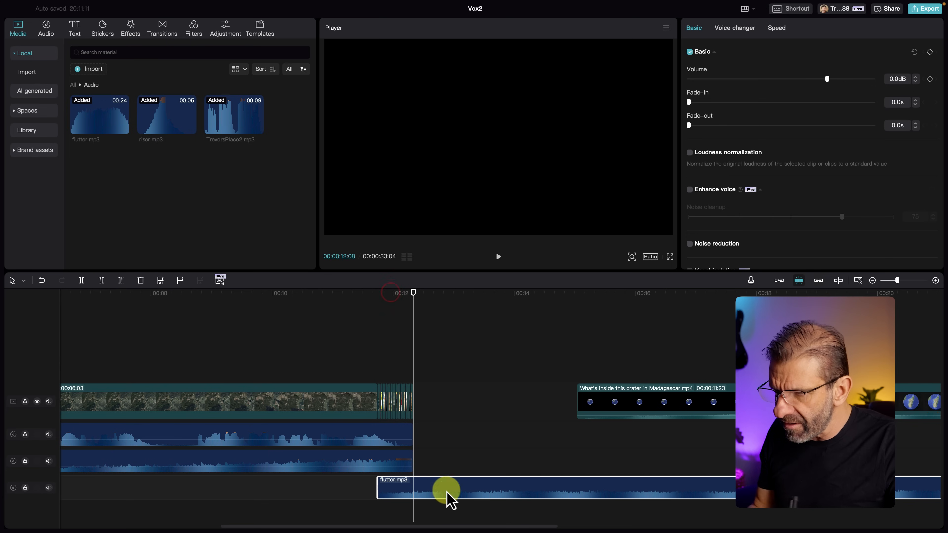
pyautogui.press('super+b')
pyautogui.press('Delete')
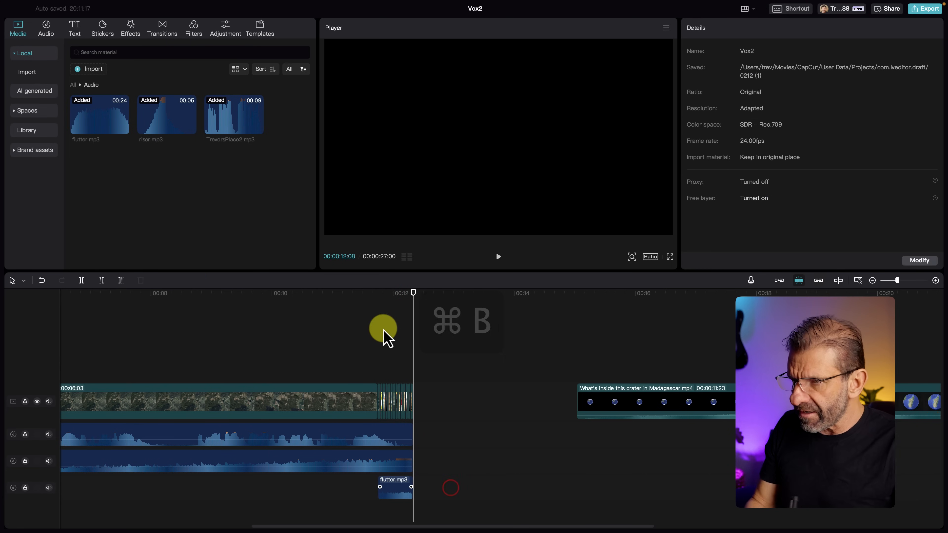
pyautogui.click(366, 292)
pyautogui.press('space')
pyautogui.press('space')
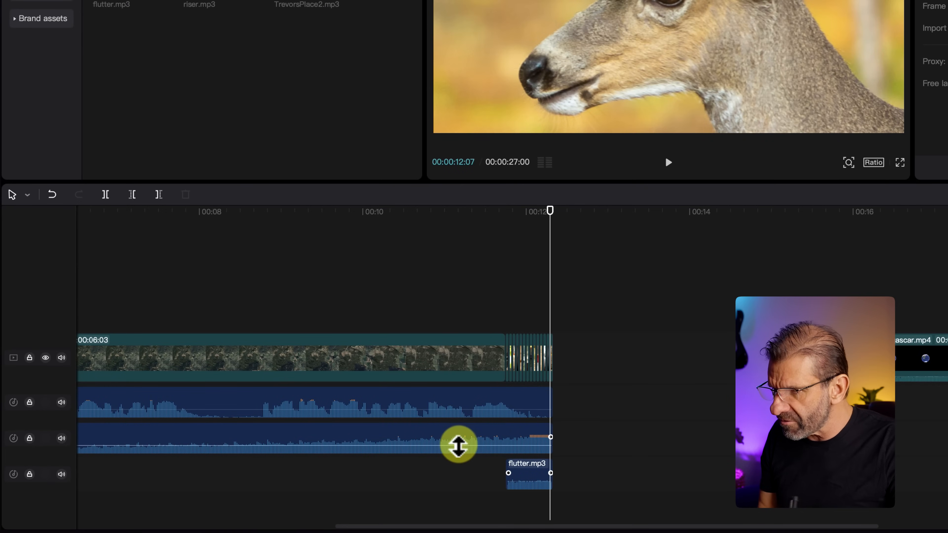
# Step: Lower Inspiring cinematic 2022 to about -4.1 dB, and disable it with TrevorsPlace2.mp3 to hear flutter.mp3 alone
pyautogui.moveTo(458, 444); pyautogui.dragTo(459, 451)
pyautogui.moveTo(653, 455); pyautogui.dragTo(533, 403)
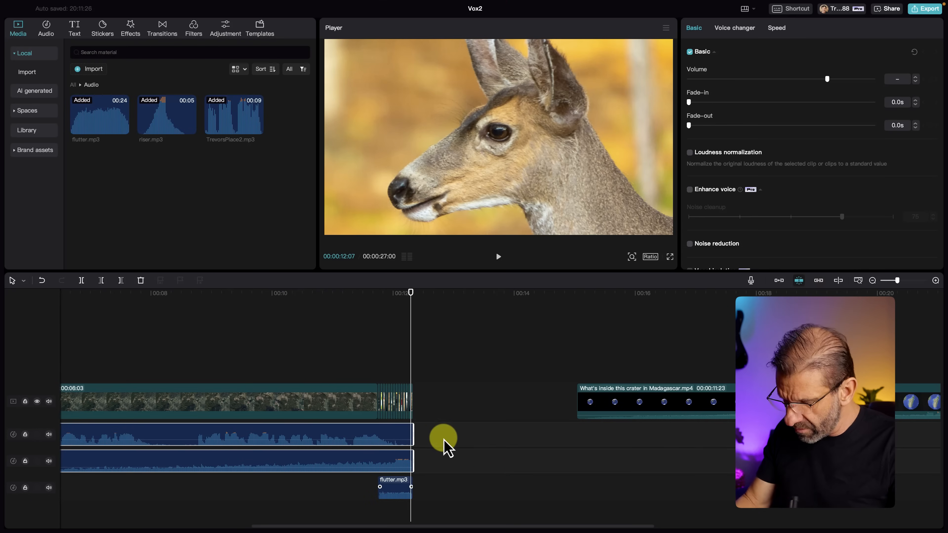
pyautogui.press('v')
pyautogui.click(372, 293)
pyautogui.press('space')
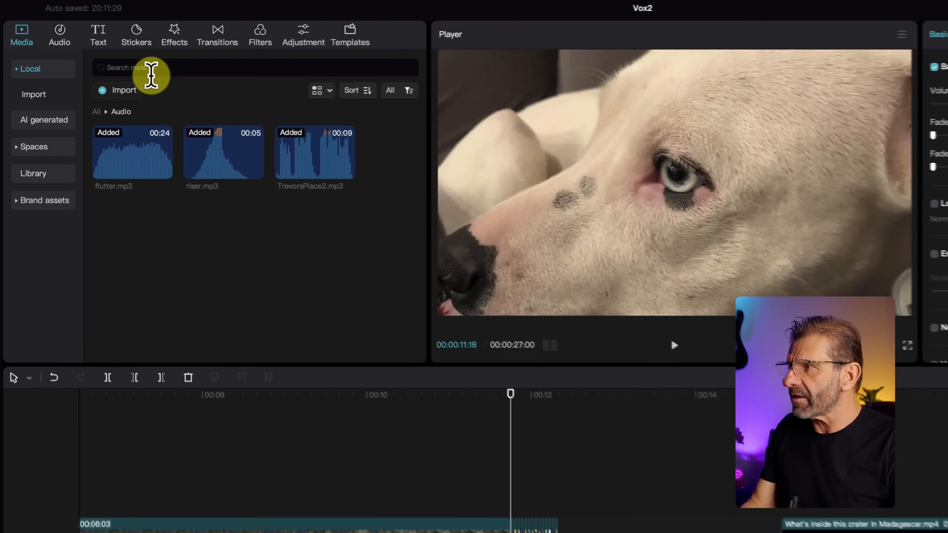
# Step: Search the sound effects for "chicks" and add Chick's on a new track below flutter.mp3 at the first animal still
pyautogui.click(52, 33)
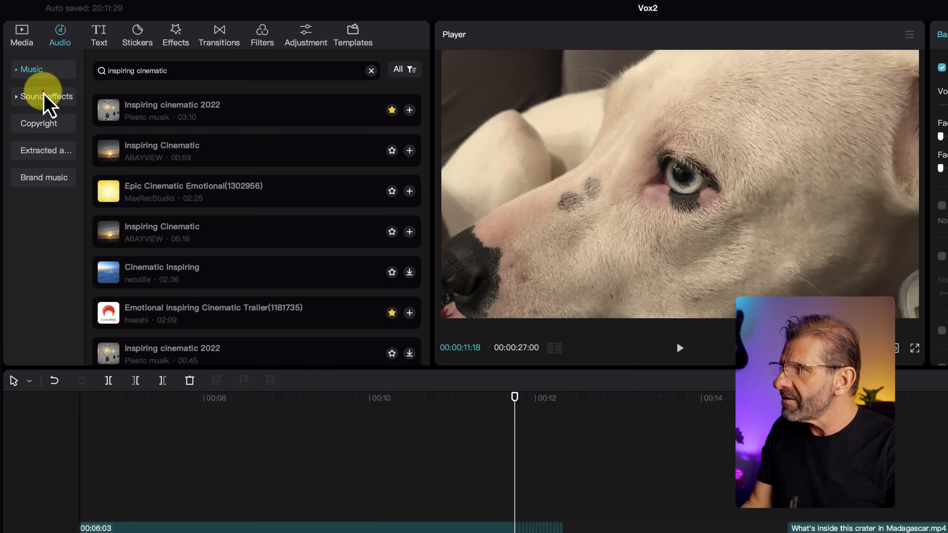
pyautogui.click(43, 91)
pyautogui.click(131, 70)
pyautogui.write('chicks')
pyautogui.press('Return')
pyautogui.moveTo(154, 157); pyautogui.dragTo(375, 512)
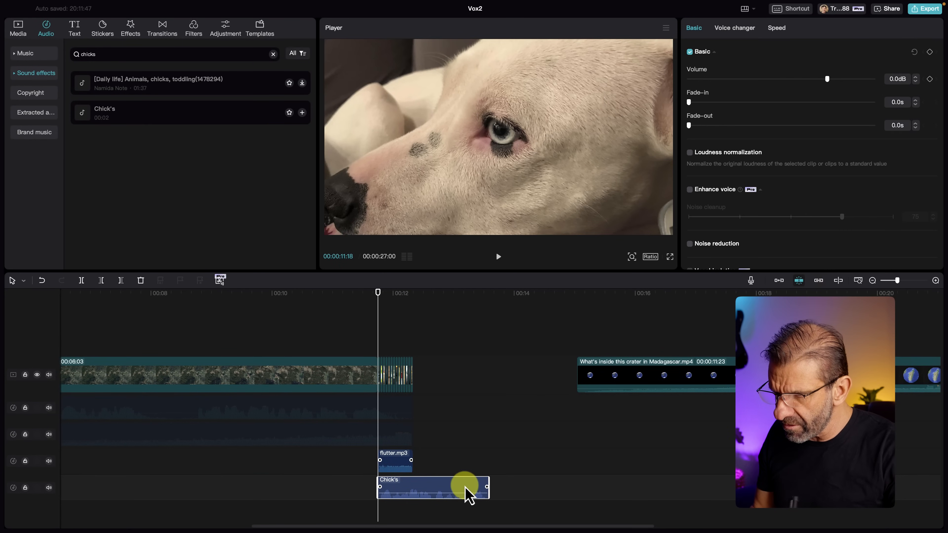
# Step: Shift the Chick's effect slightly earlier and trim both ends to match flutter.mp3, ending at 00:00:12:08
pyautogui.scroll(5, 372, 442)
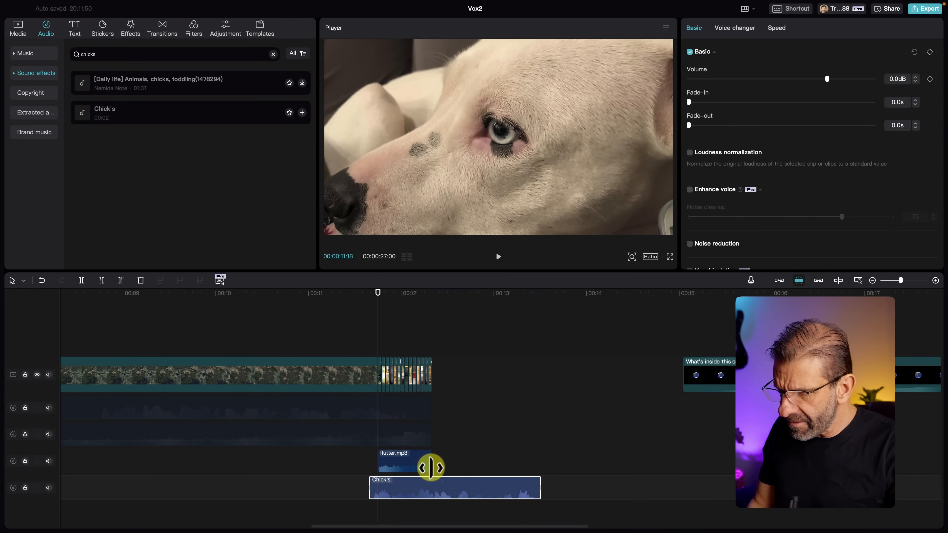
pyautogui.press('space')
pyautogui.press('Right')
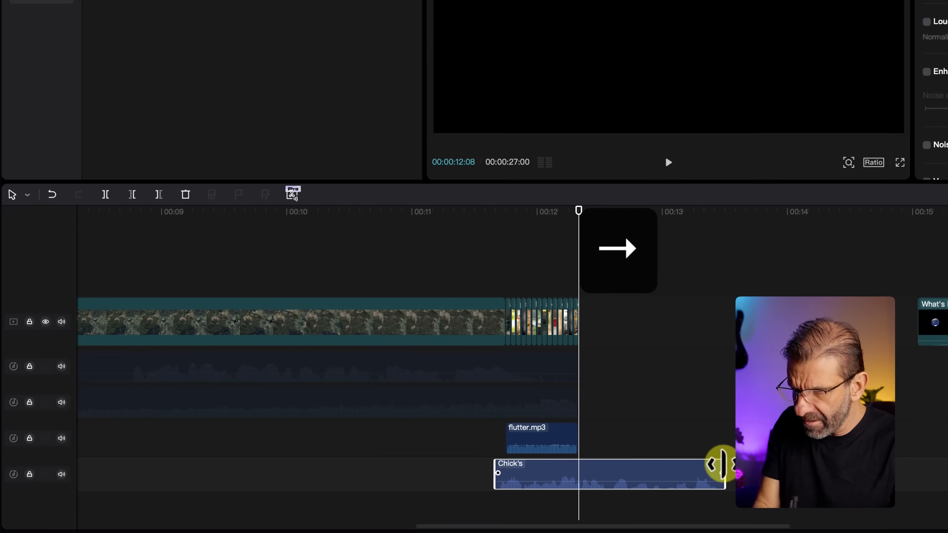
pyautogui.moveTo(723, 464); pyautogui.dragTo(578, 465)
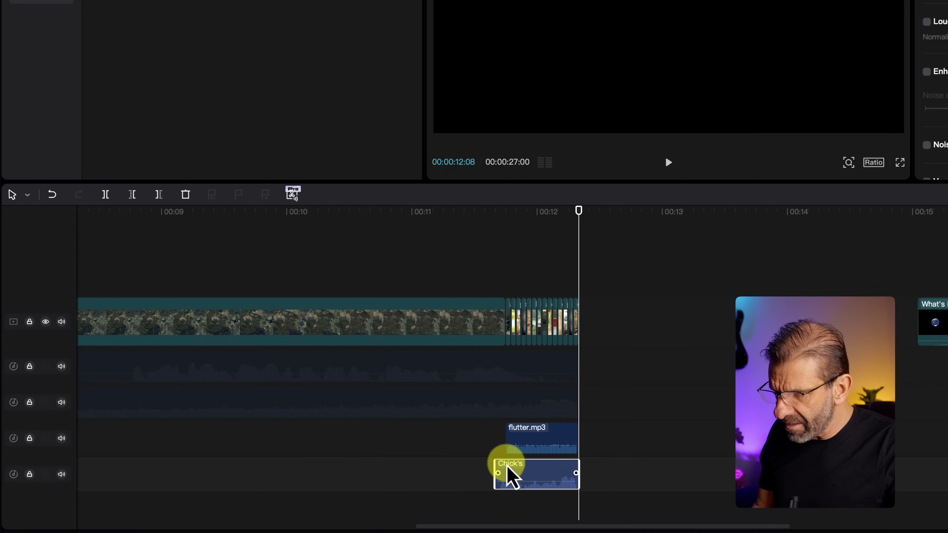
pyautogui.moveTo(494, 465); pyautogui.dragTo(504, 465)
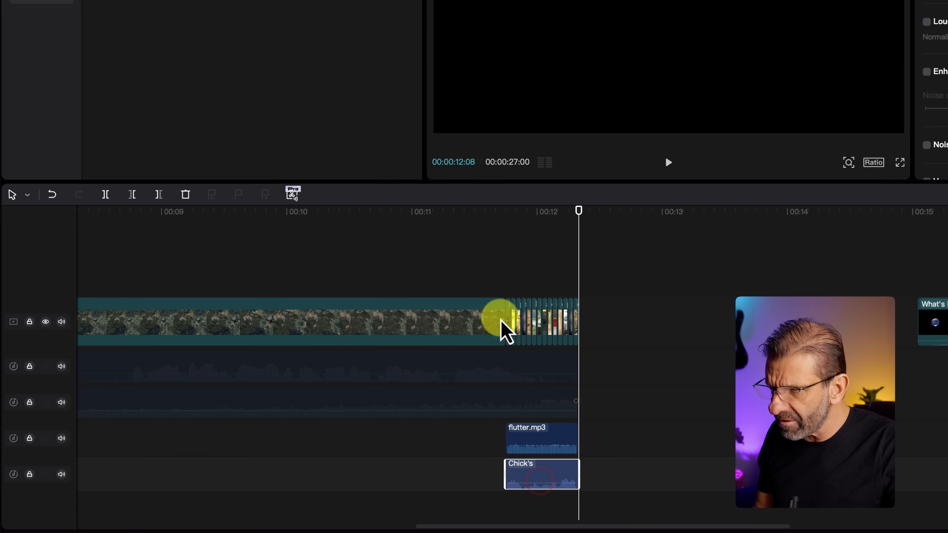
# Step: Play back the animal stills from 00:00:11:18 to check the layered flutter and chick sounds
pyautogui.click(503, 272)
pyautogui.hotkey('shift', 'z')
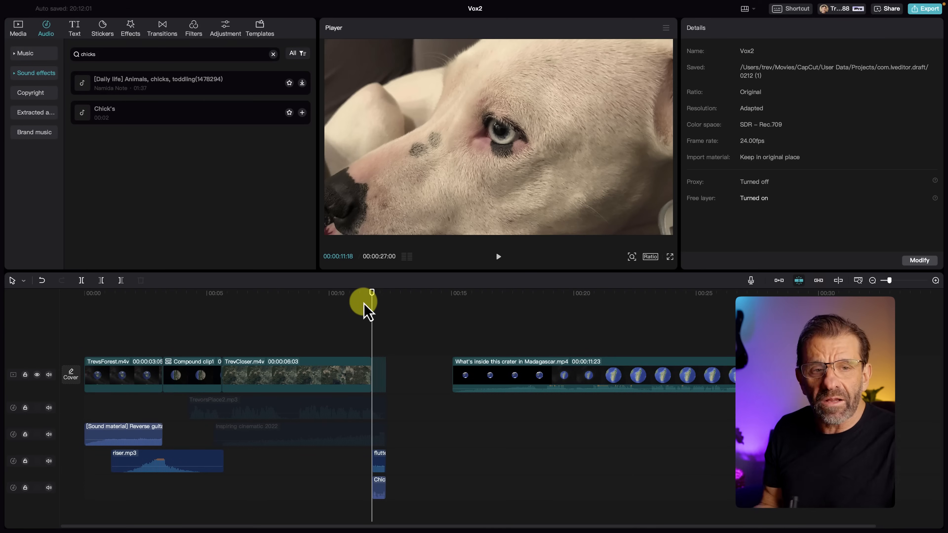
pyautogui.press('space')
pyautogui.press('space')
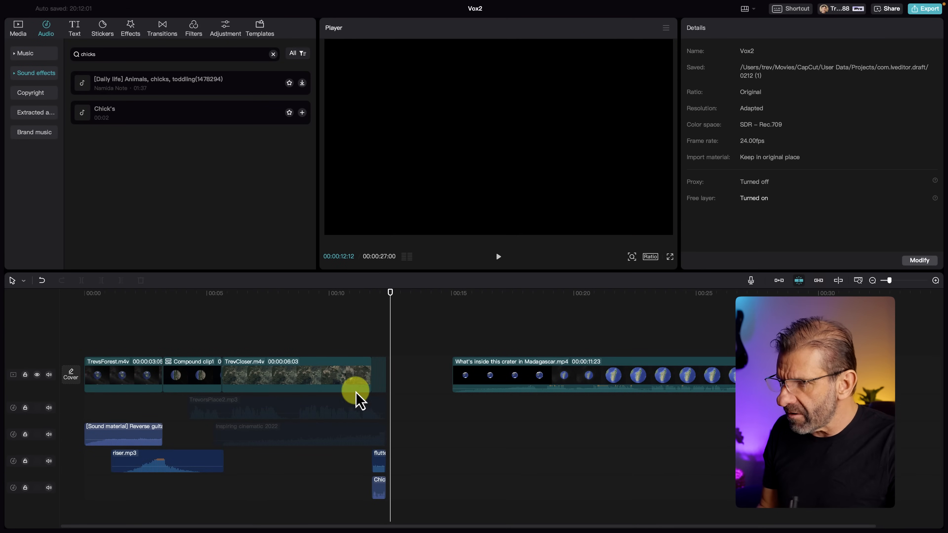
# Step: Re-enable TrevorsPlace2.mp3 and split it at 00:00:08:17, trimming the first part's end and shifting the second part earlier
pyautogui.click(347, 403)
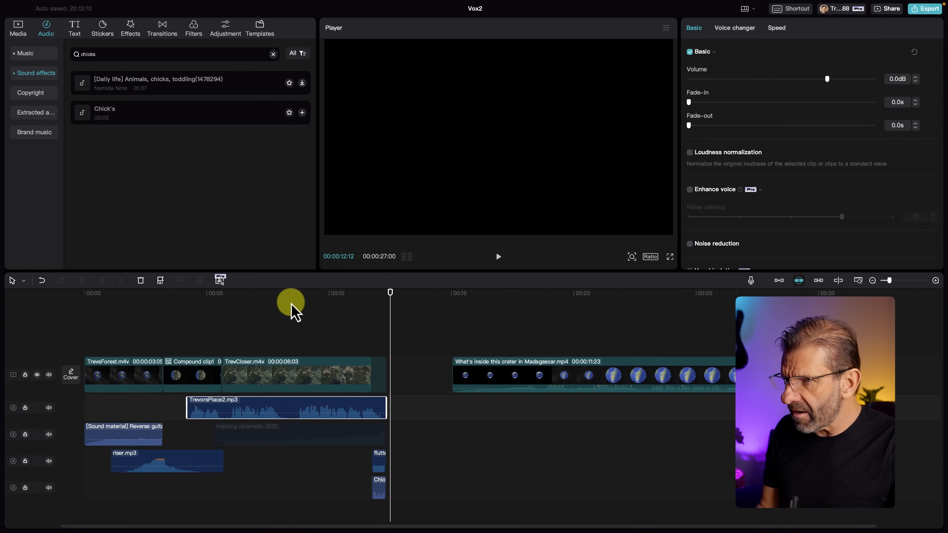
pyautogui.click(360, 413)
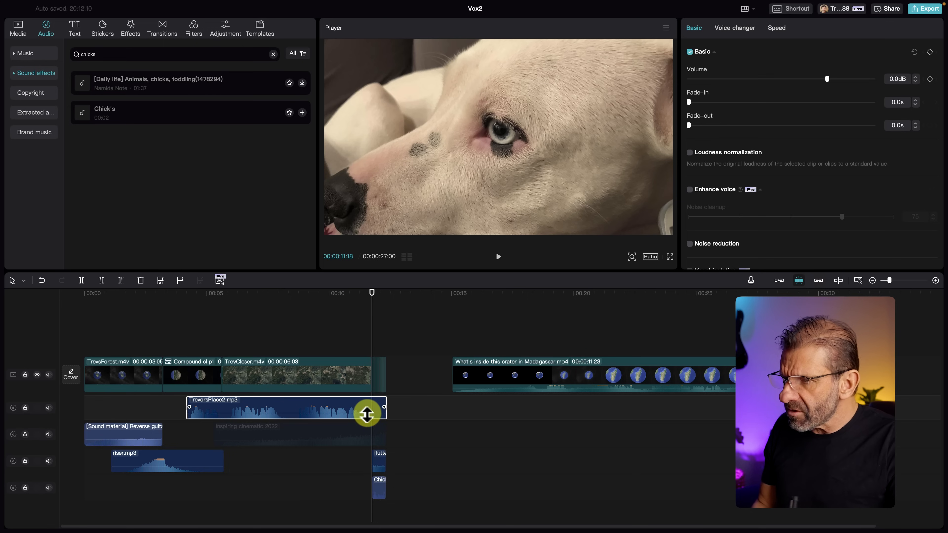
pyautogui.moveTo(313, 306); pyautogui.dragTo(299, 307)
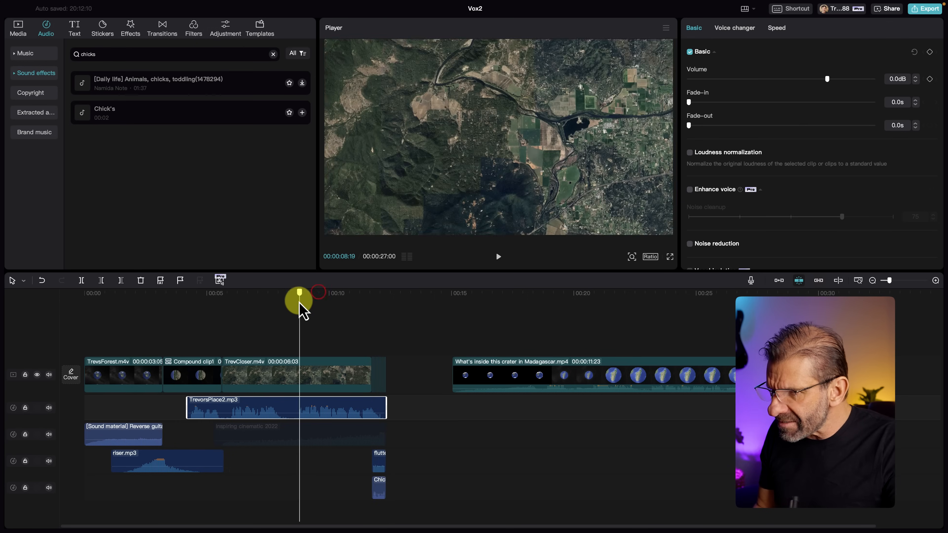
pyautogui.click(317, 404)
pyautogui.press('super+b')
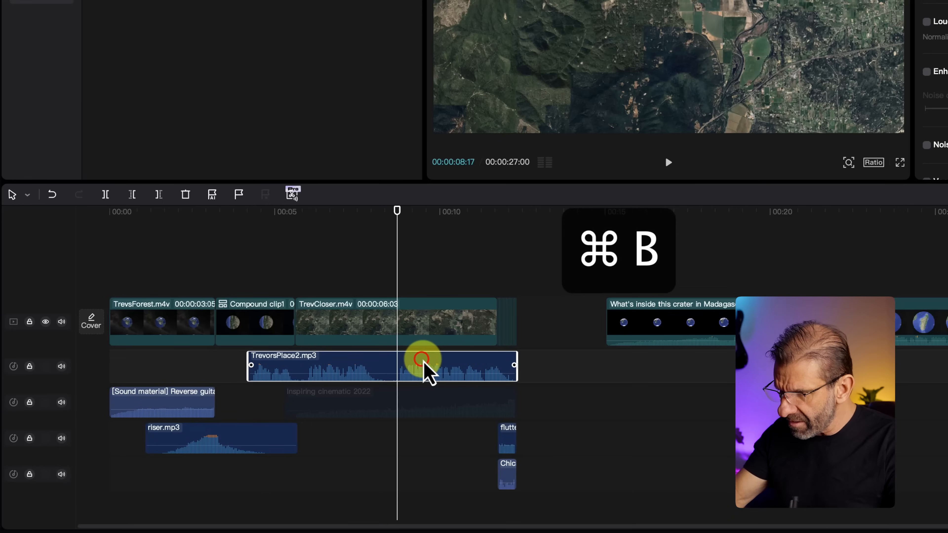
pyautogui.moveTo(393, 360); pyautogui.dragTo(378, 360)
pyautogui.moveTo(433, 358); pyautogui.dragTo(423, 360)
# Step: Re-enable Inspiring cinematic 2022 and keyframe its volume near the start from 6.5 dB down to -4.1 dB
pyautogui.click(334, 392)
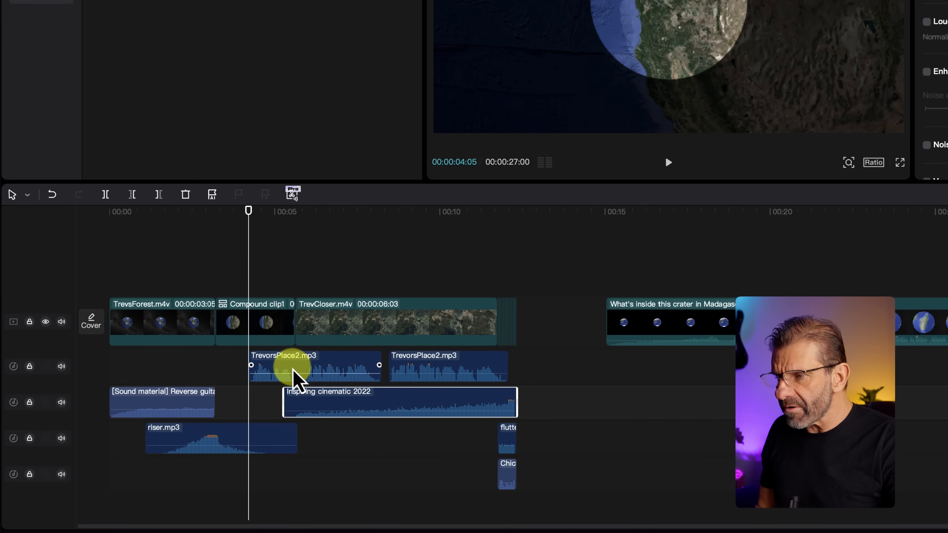
pyautogui.moveTo(318, 211)
pyautogui.mouseDown()
pyautogui.moveTo(295, 212)
pyautogui.moveTo(310, 229)
pyautogui.mouseUp()
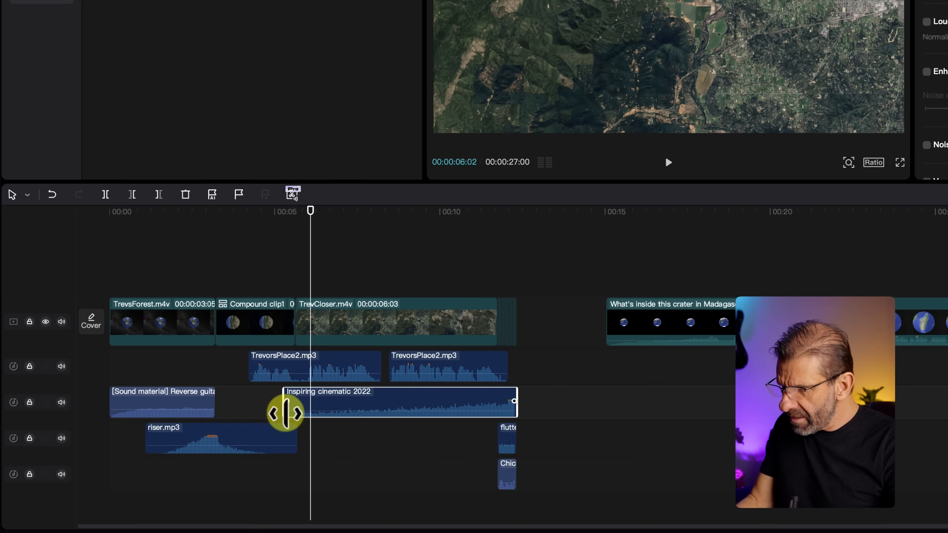
pyautogui.scroll(5, 307, 398)
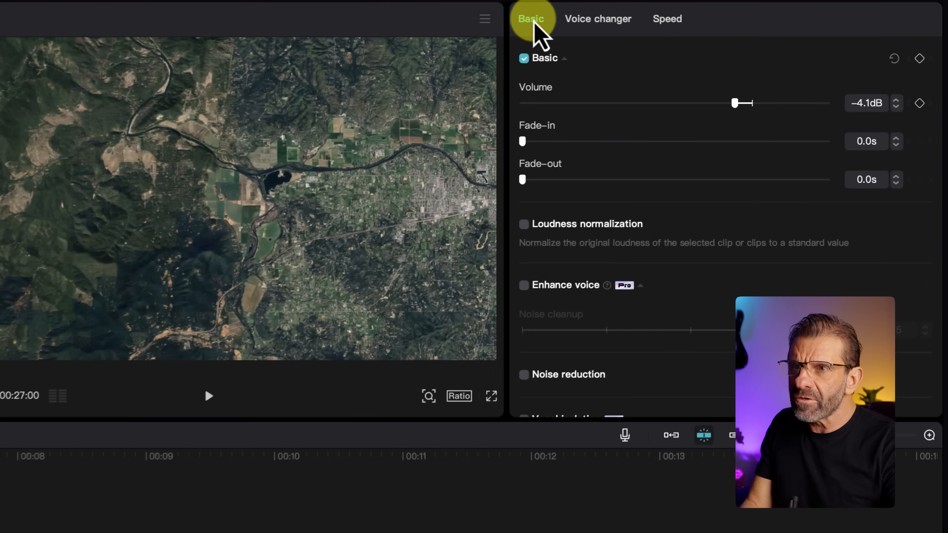
pyautogui.click(694, 27)
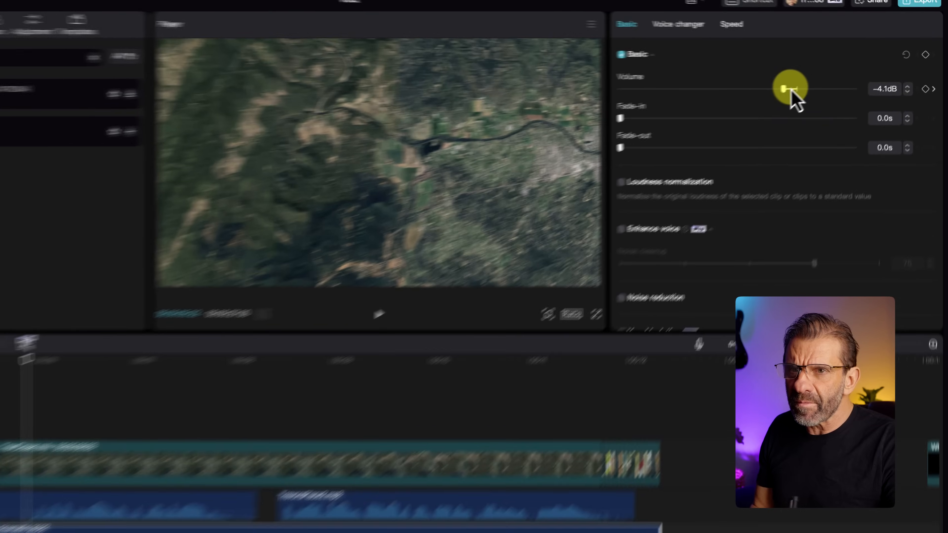
pyautogui.click(826, 79)
pyautogui.moveTo(753, 105); pyautogui.dragTo(773, 110)
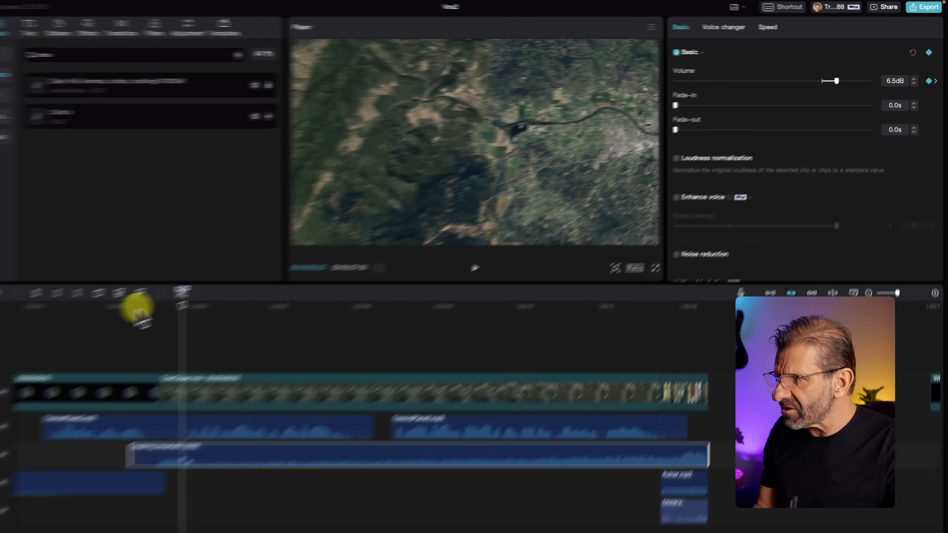
pyautogui.click(177, 293)
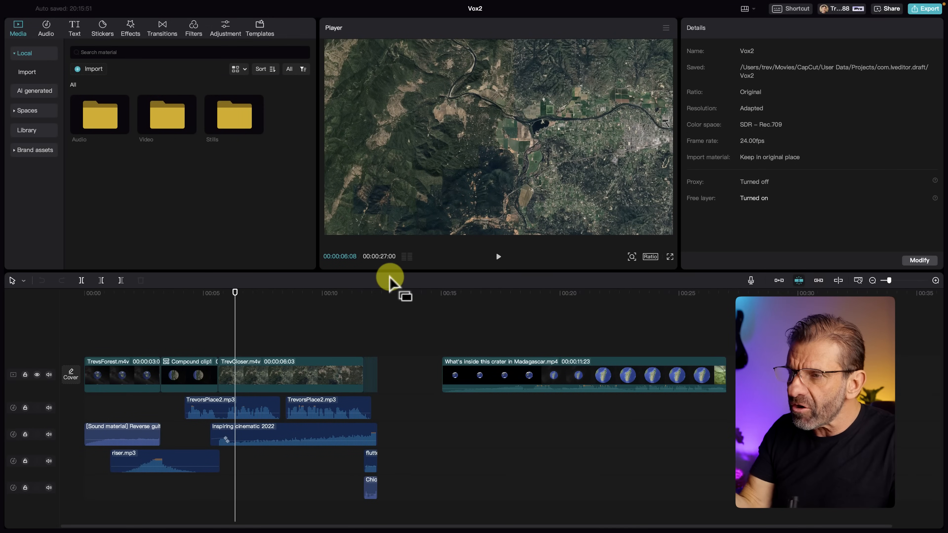
# Step: Display the audio level meters beside the timeline and play the sequence to check the mix
pyautogui.press('space')
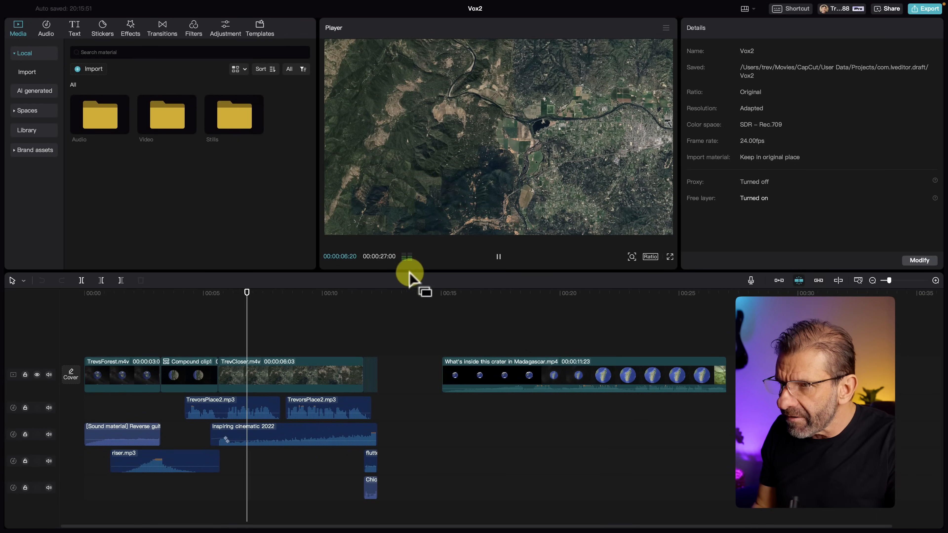
pyautogui.press('space')
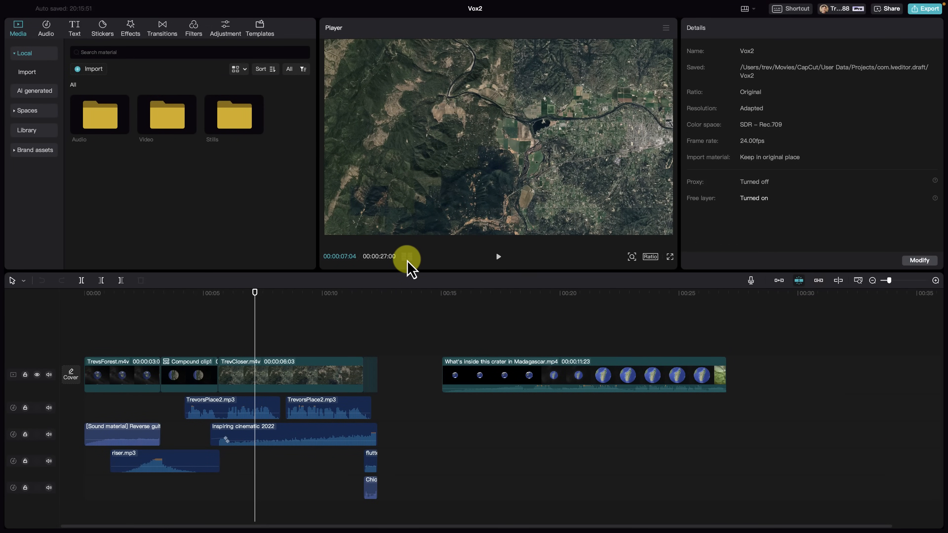
pyautogui.click(408, 257)
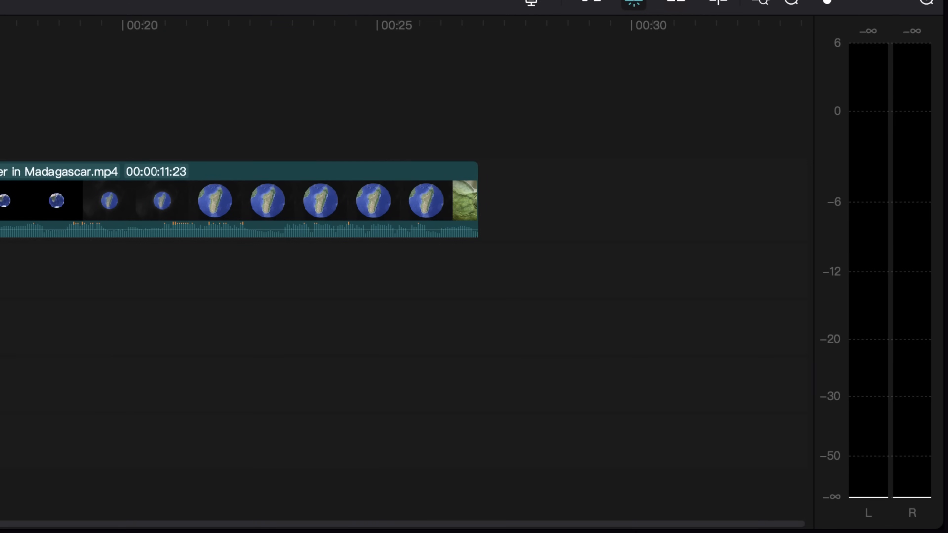
pyautogui.press('space')
pyautogui.click(641, 348)
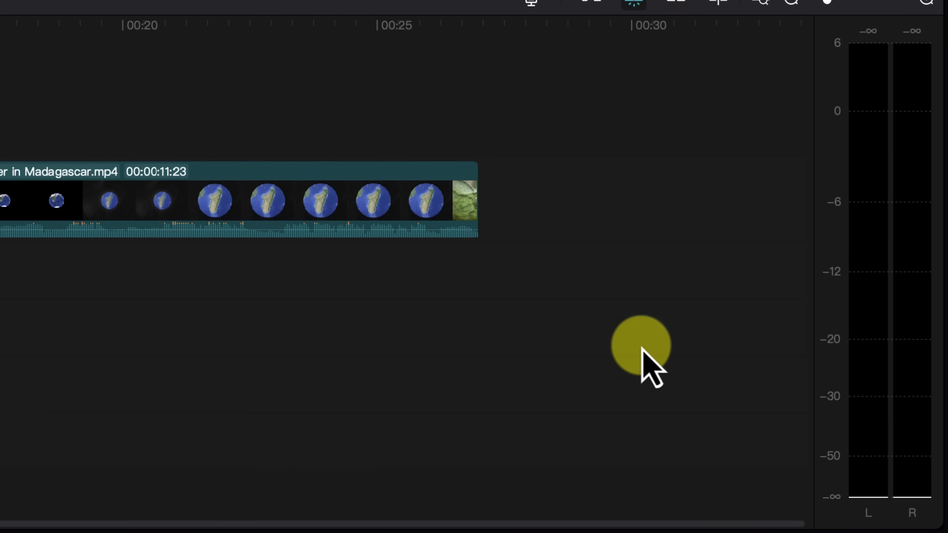